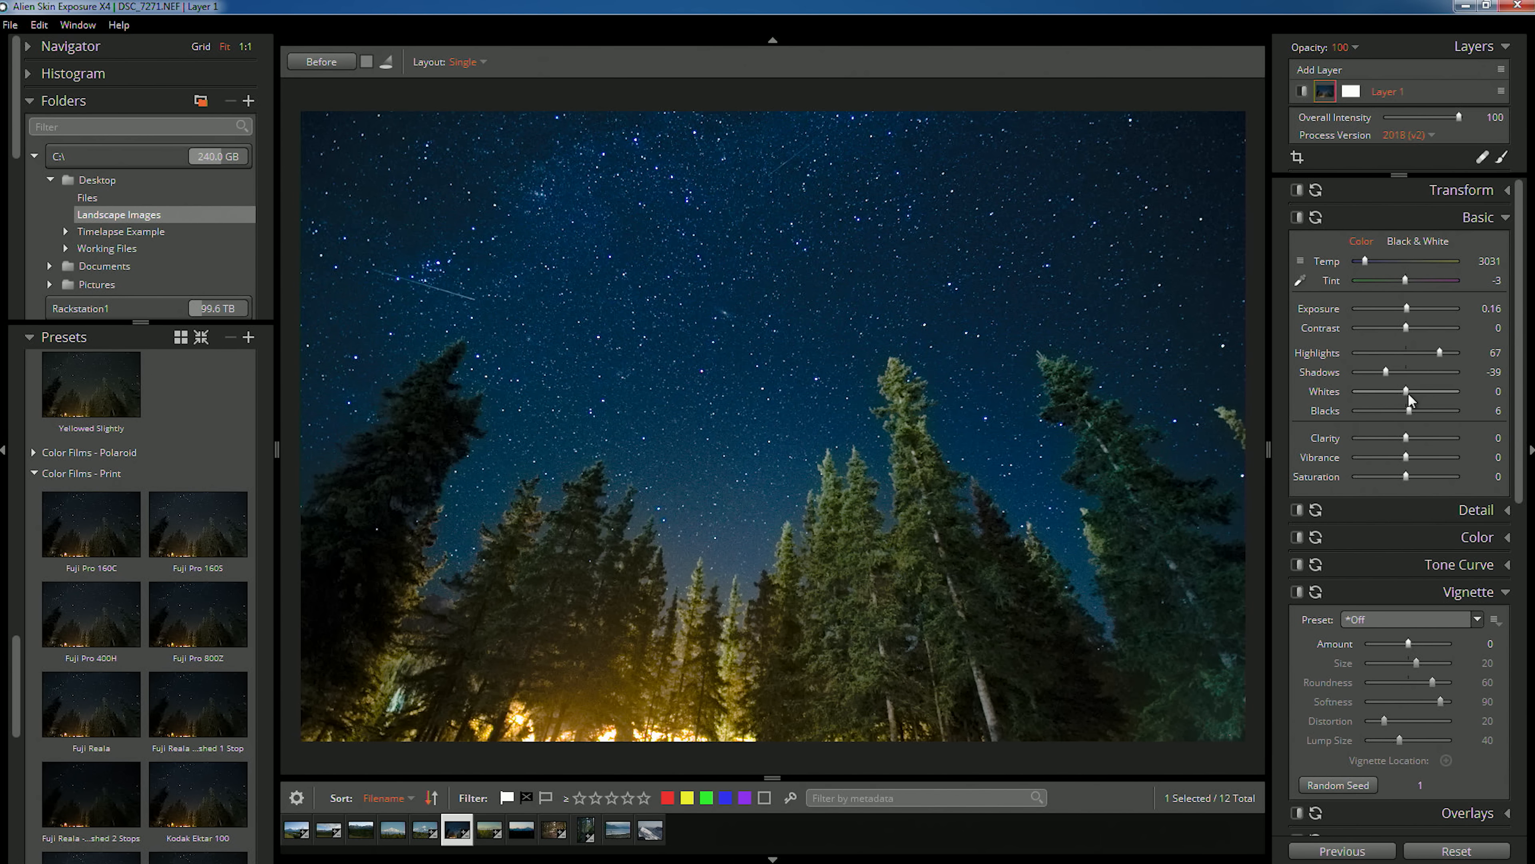
Step: Raise the night-sky photo's Whites to 36 and set its color temperature to 3375
mouse_move(1408, 390)
left_mouse_down()
mouse_move(1445, 390)
mouse_move(1391, 412)
mouse_move(1428, 407)
mouse_move(1411, 410)
left_mouse_up()
mouse_move(1365, 261)
left_mouse_down()
mouse_move(1401, 262)
mouse_move(1373, 255)
left_mouse_up()
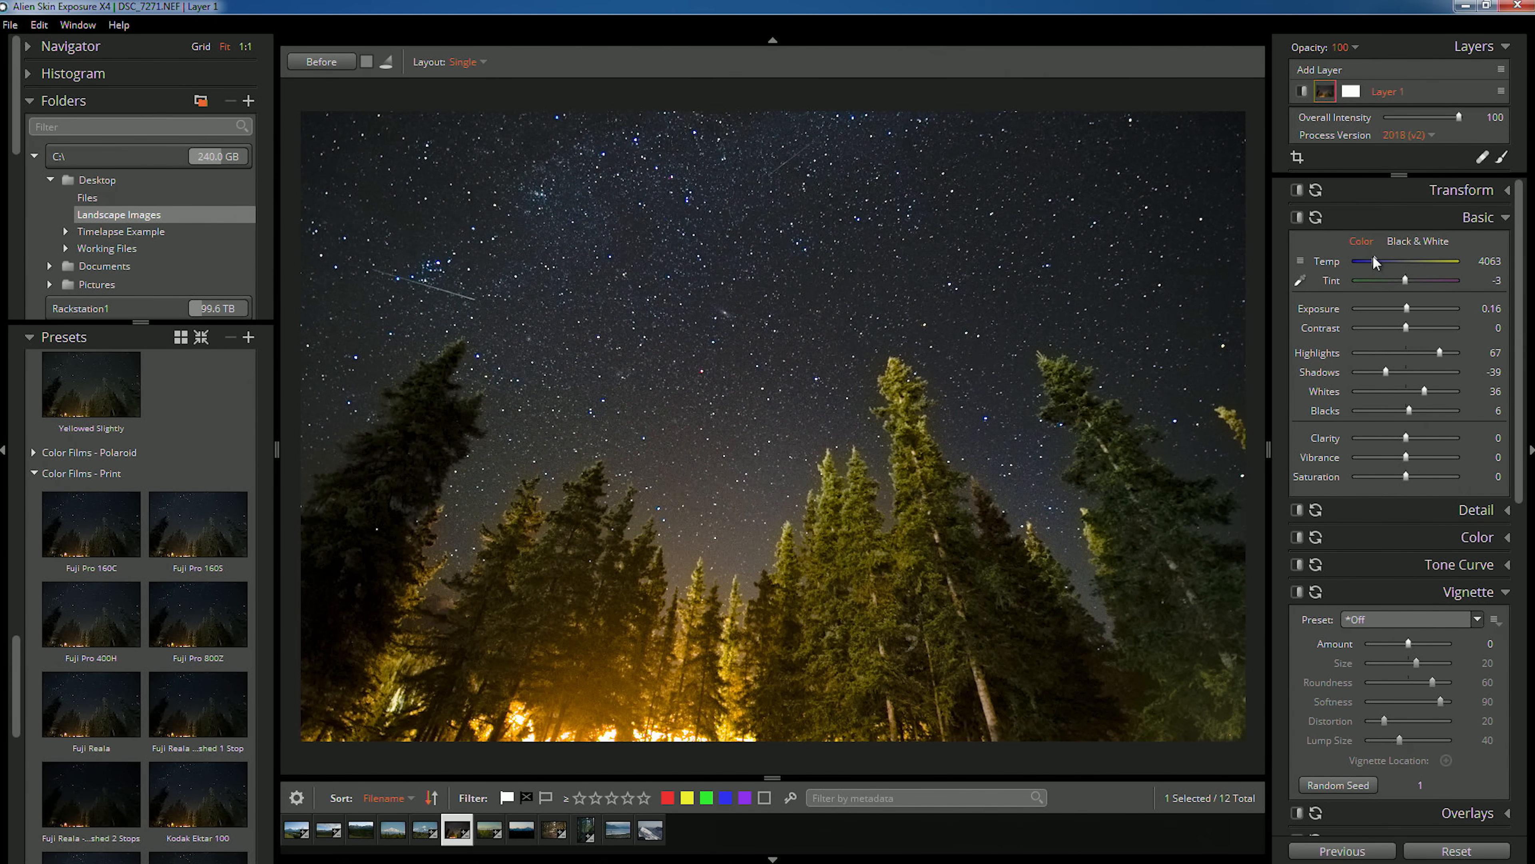
left_click_drag(1372, 254, 1366, 255)
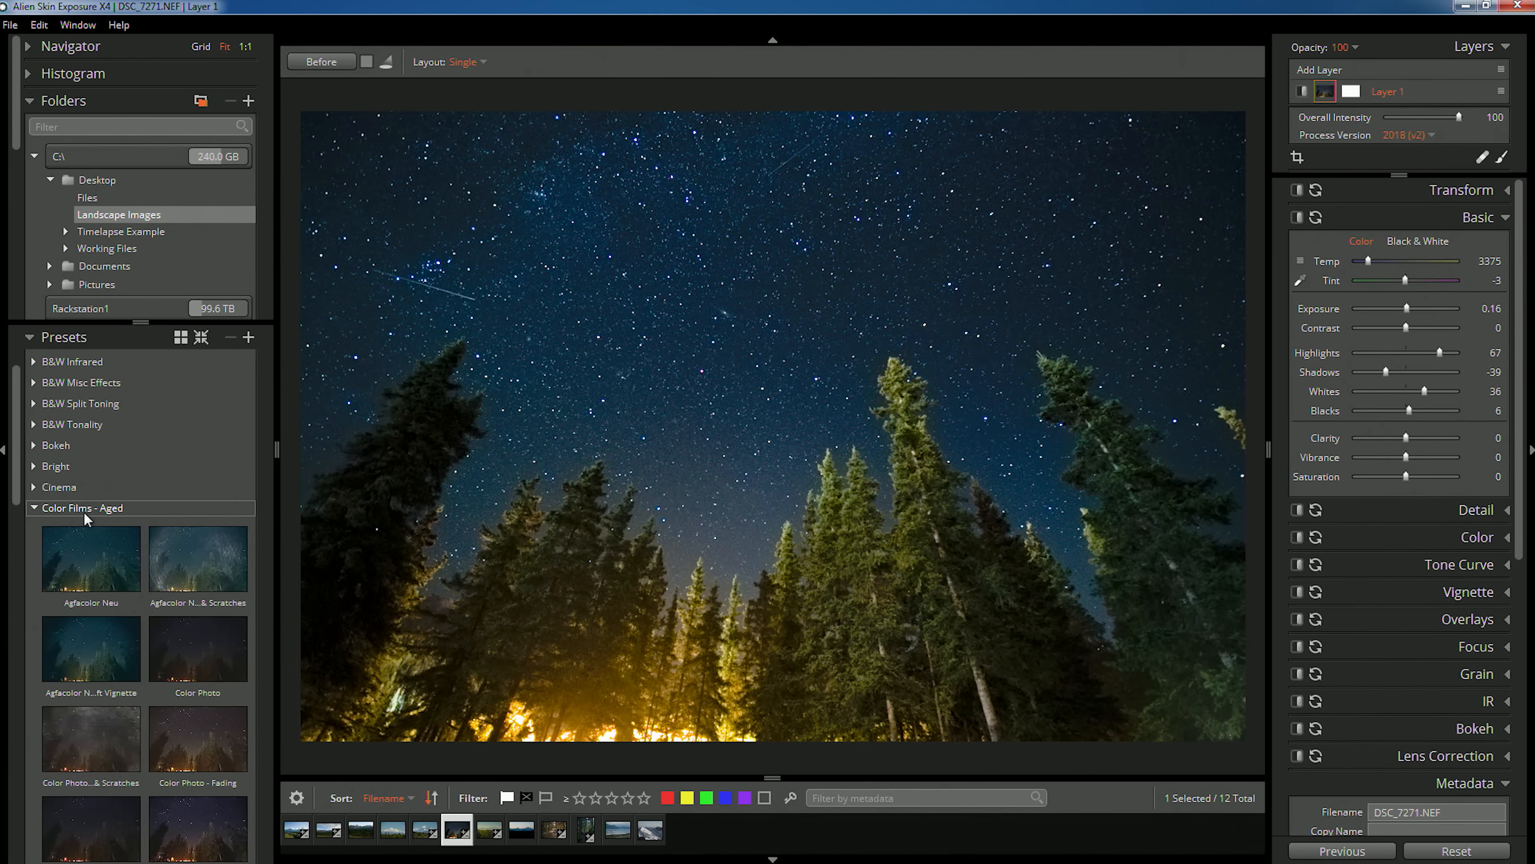
Step: Try several Color Films - Aged presets, such as Agfacolor Neu, Color Photo - Fading and Kodacolor (1942-1953), and undo them
left_click(79, 562)
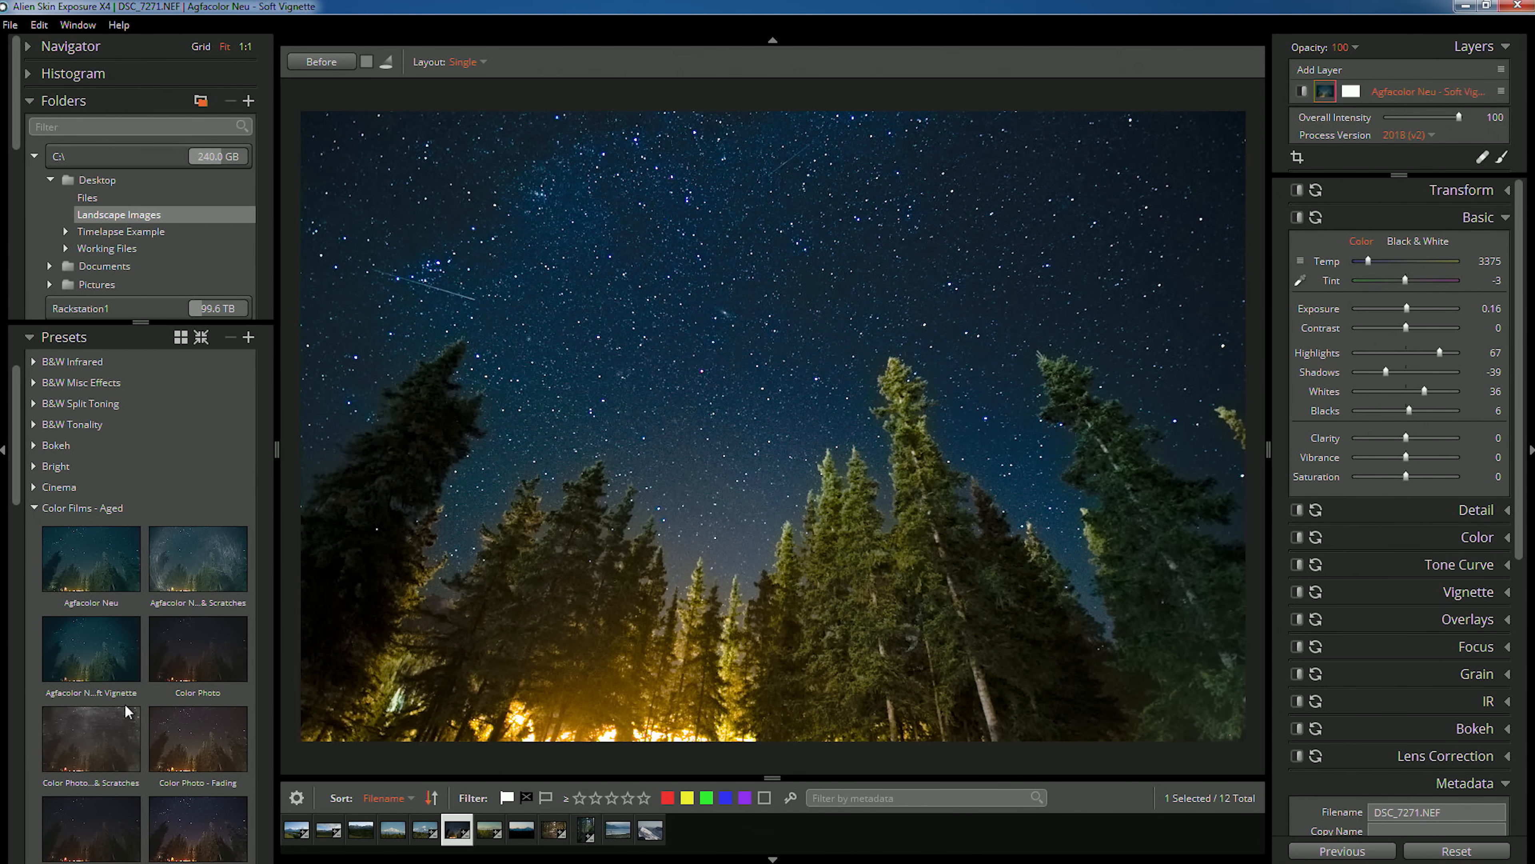
left_click(175, 583)
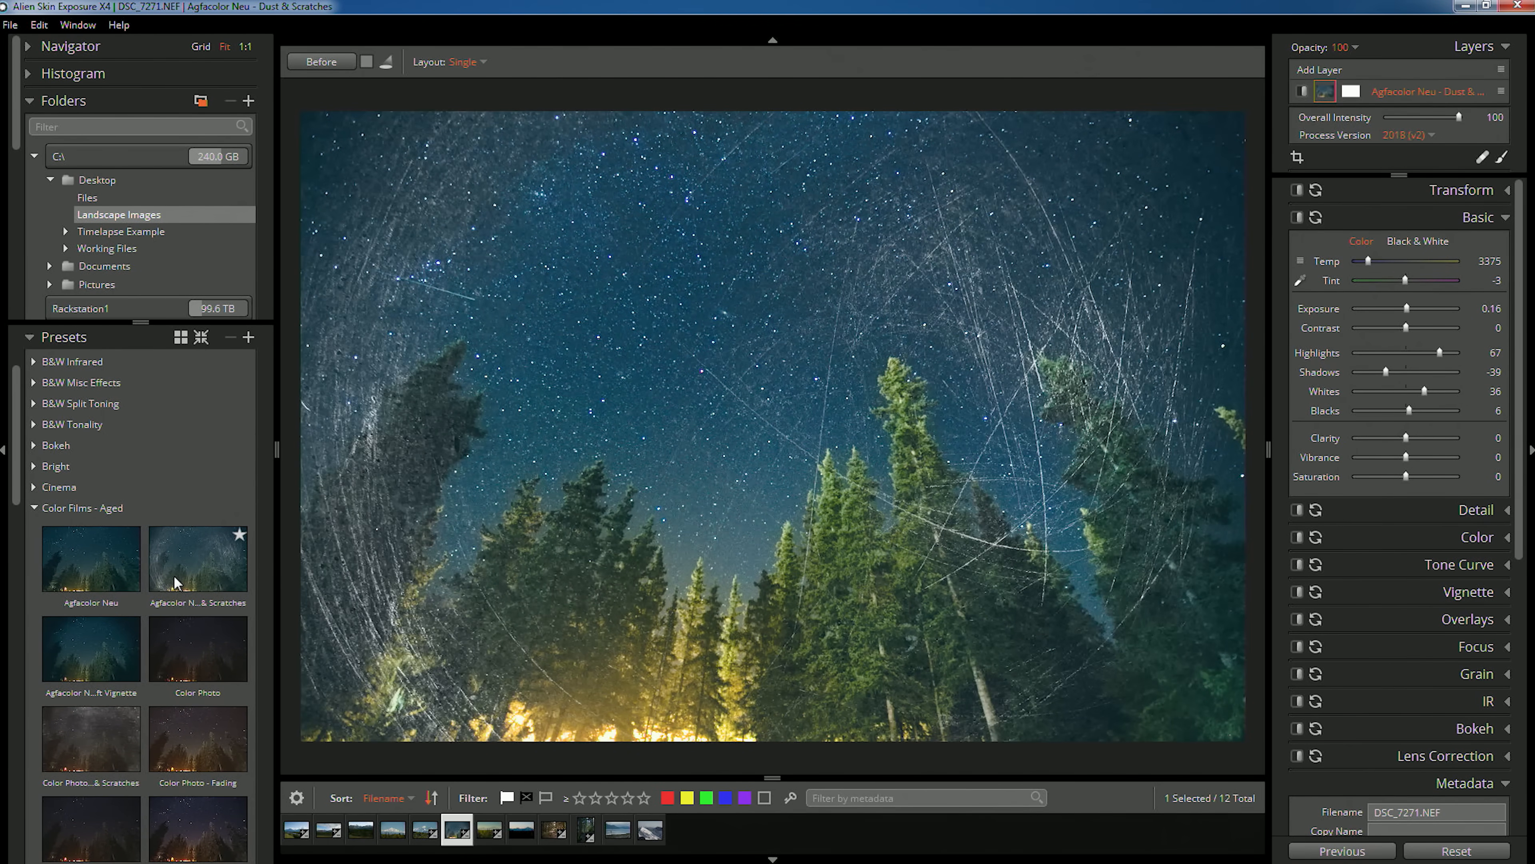
left_click(184, 756)
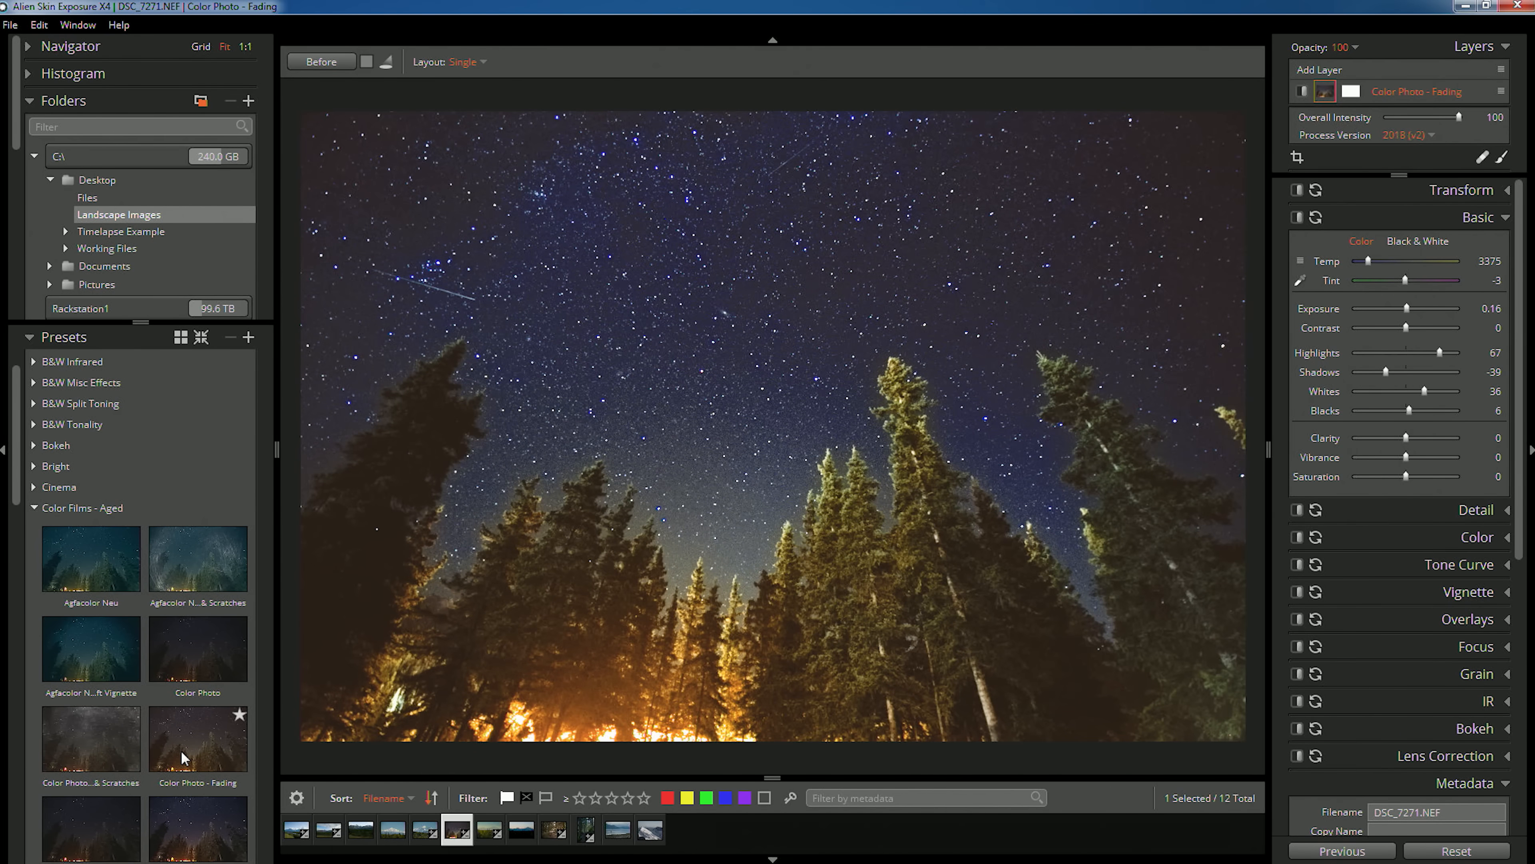
scroll(183, 757, "down", 2)
left_click(189, 761)
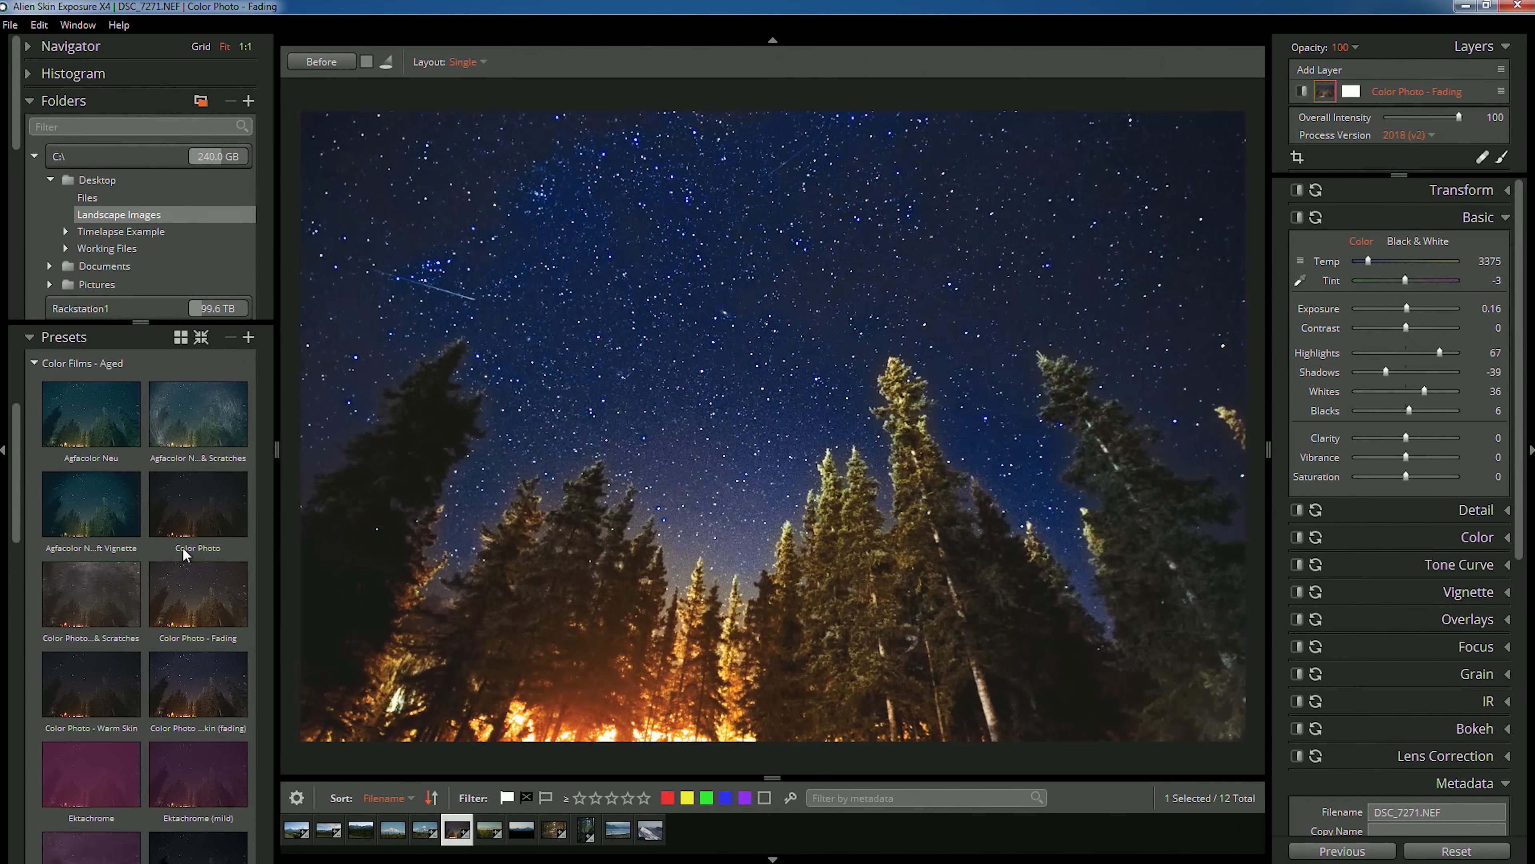
scroll(189, 758, "down", 2)
left_click(189, 727)
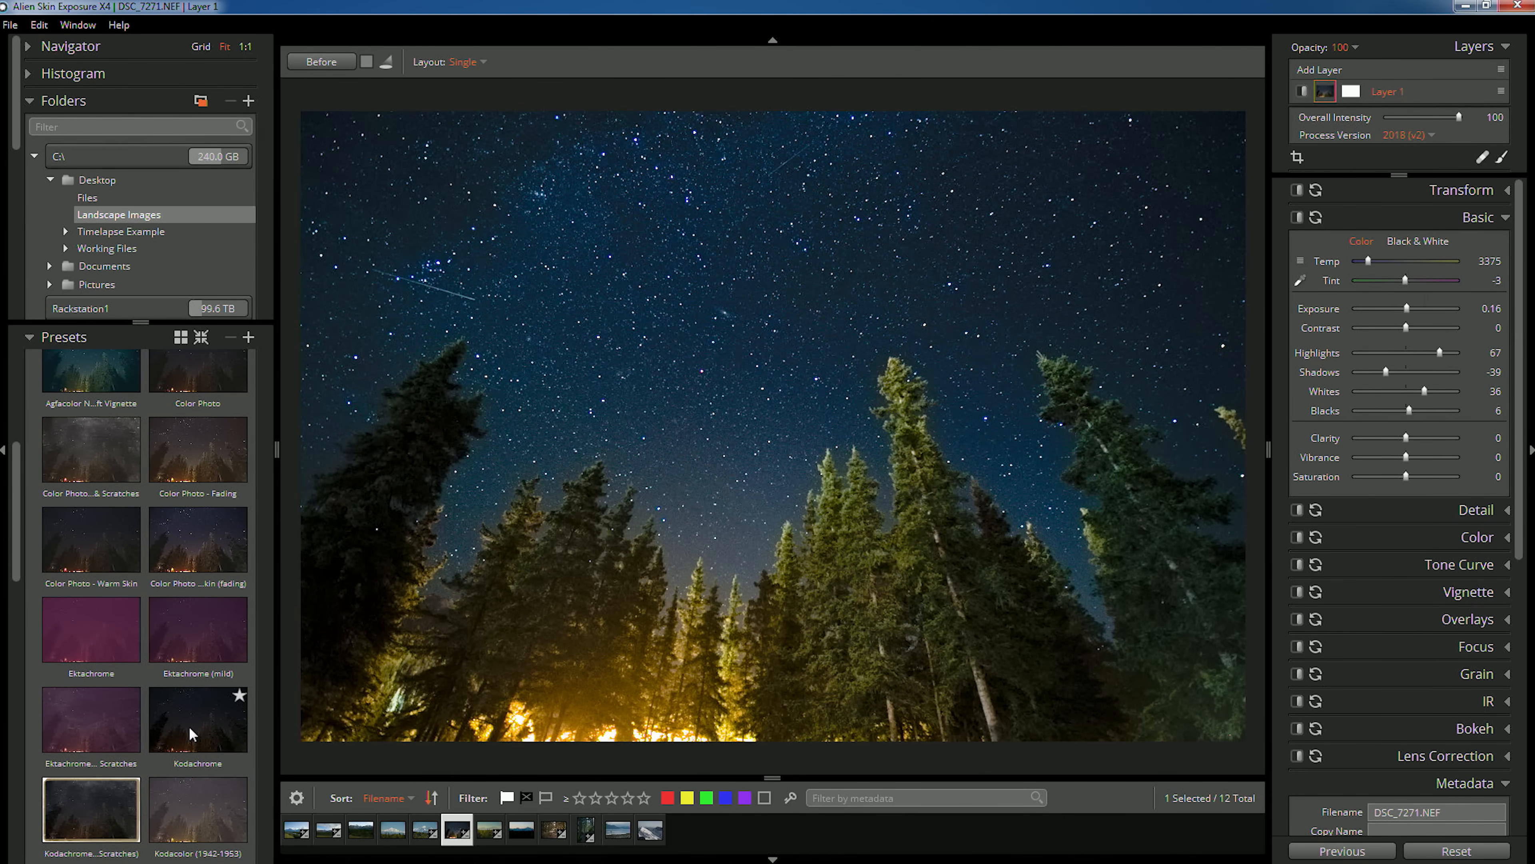
scroll(189, 727, "down", 1)
left_click(190, 732)
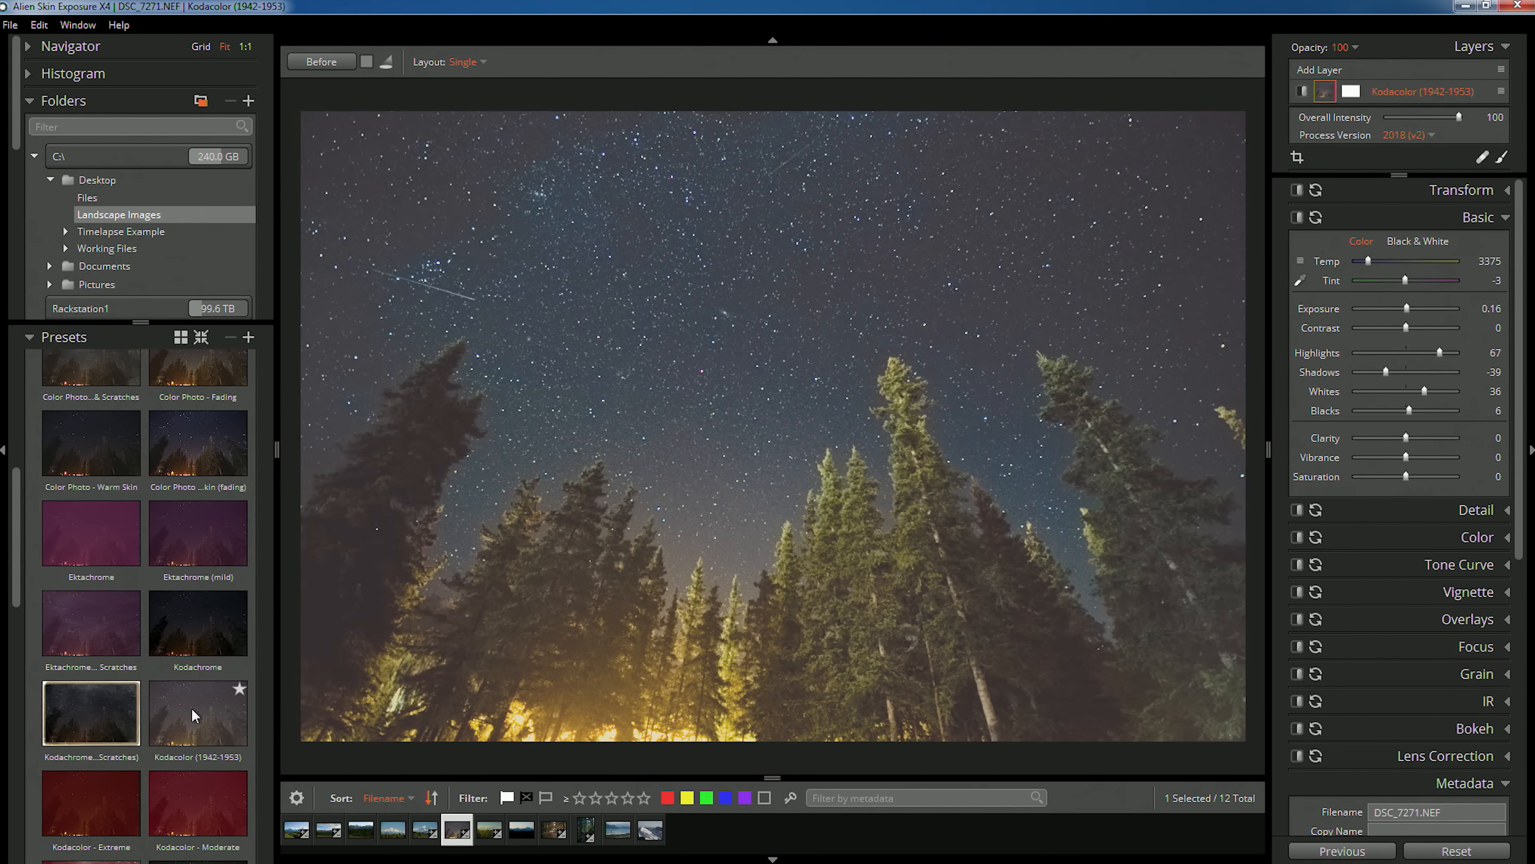
key("ctrl+z")
key("ctrl+z")
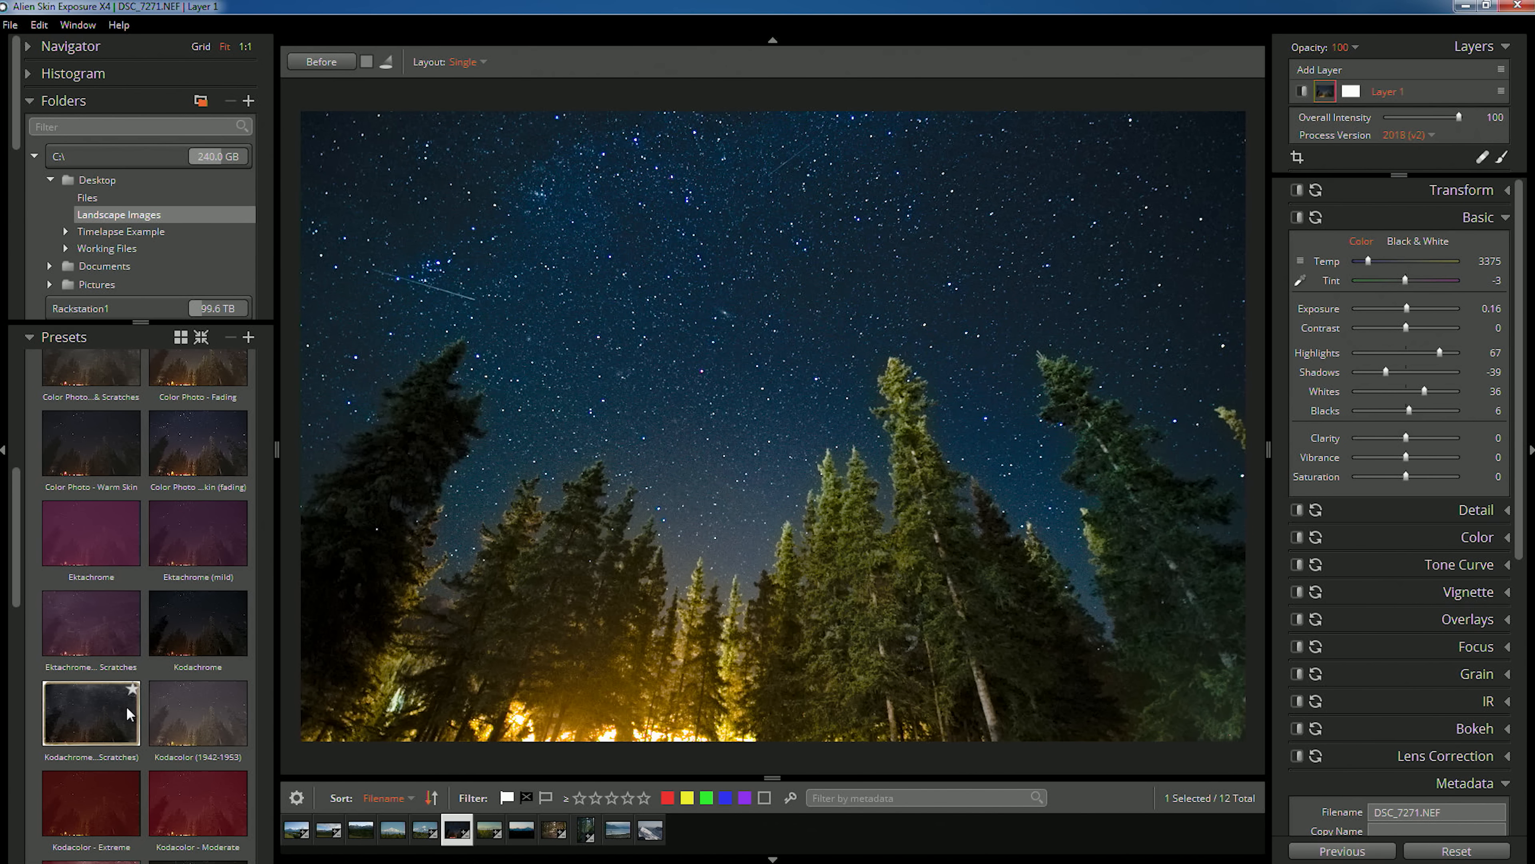
Step: Try the Kodacolor - Extreme preset on the night-sky photo with its overall intensity lowered to 27
left_click(109, 787)
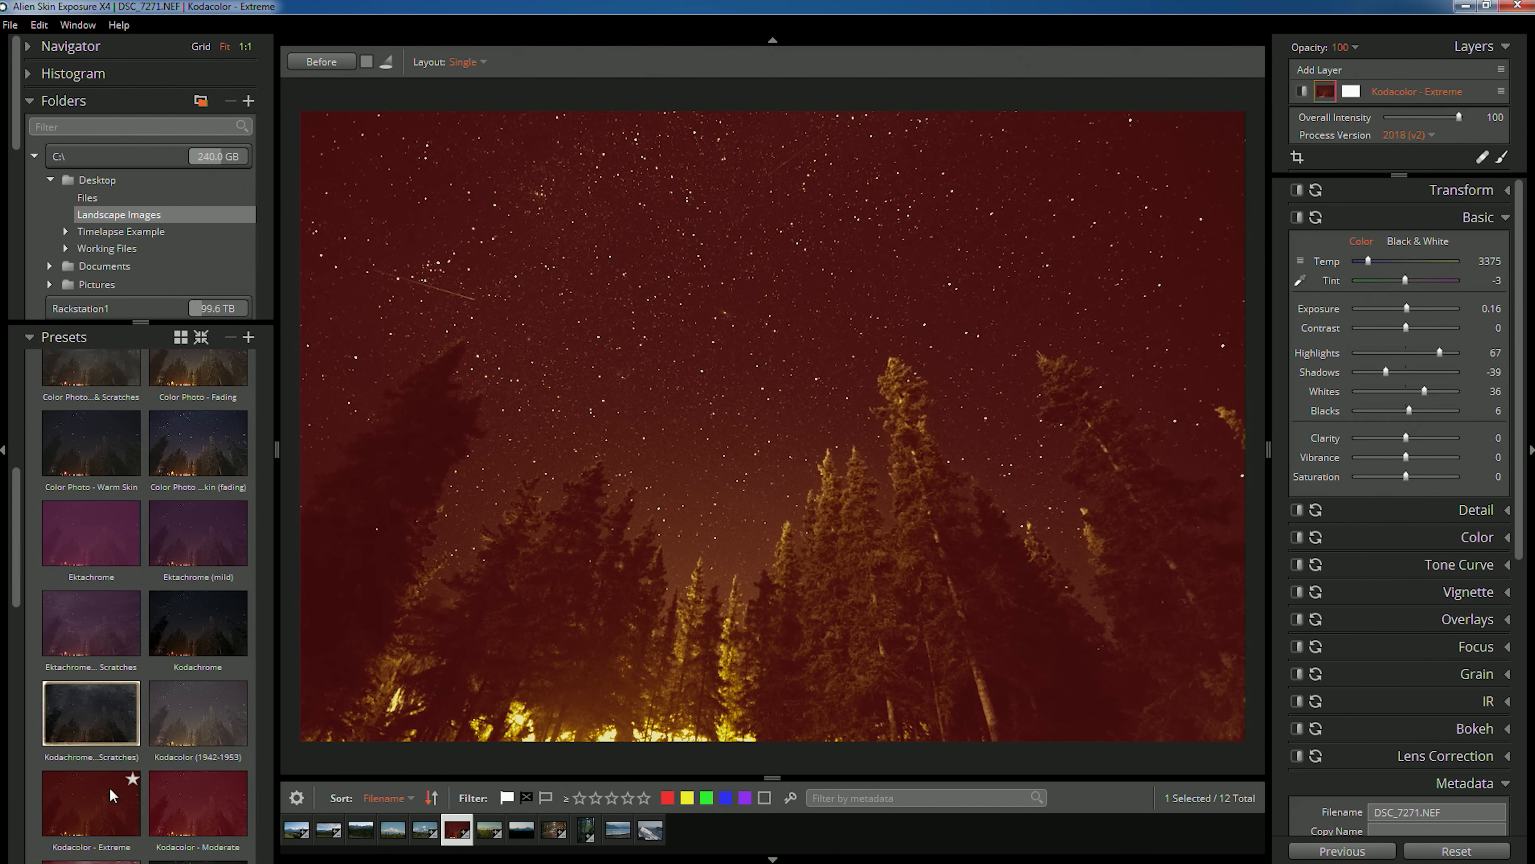
left_click(110, 788)
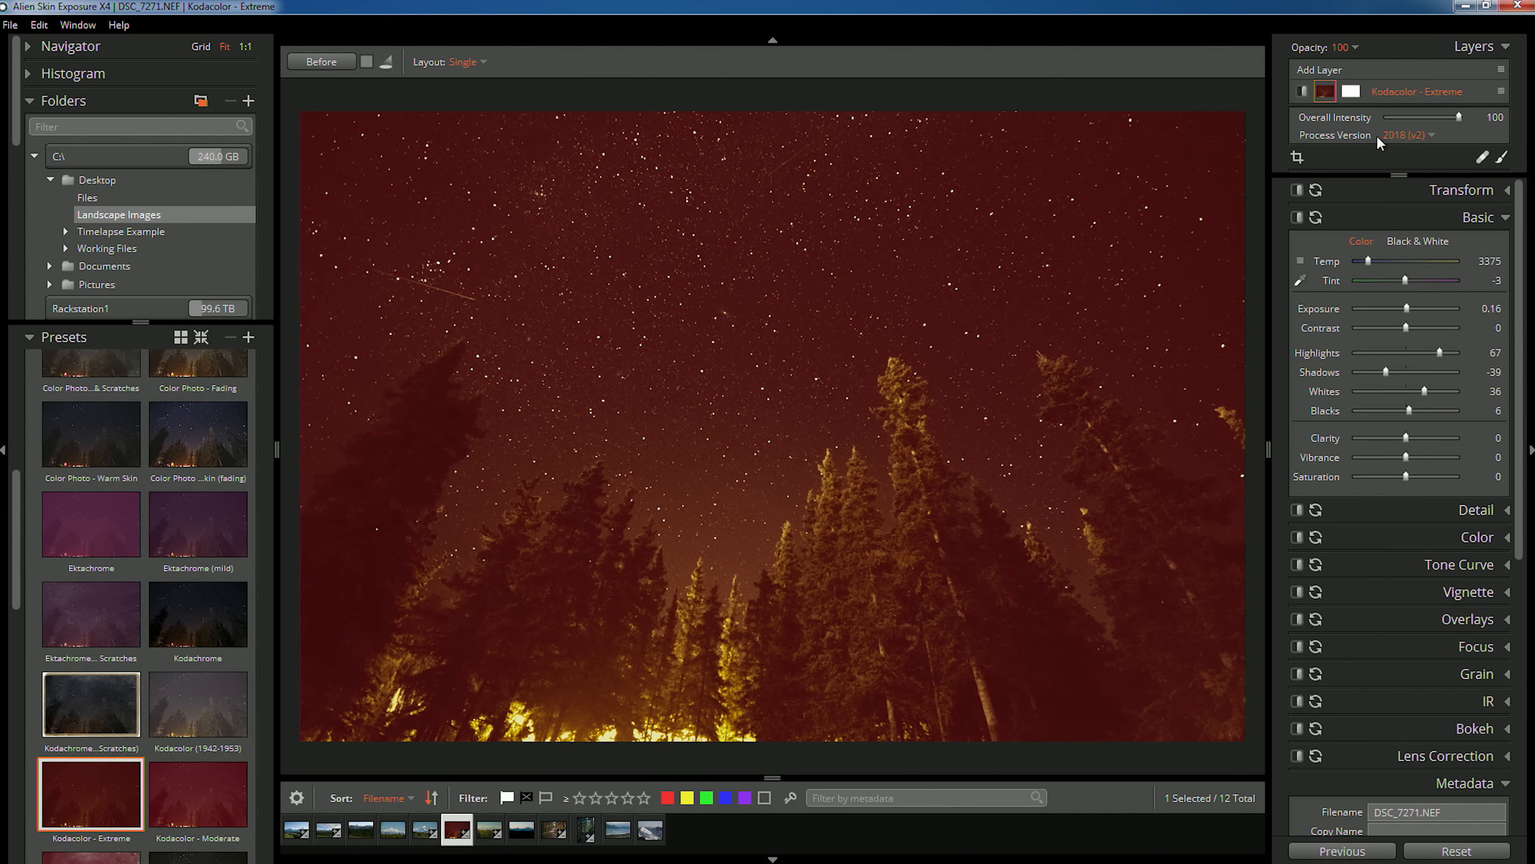
left_click_drag(1436, 115, 1412, 112)
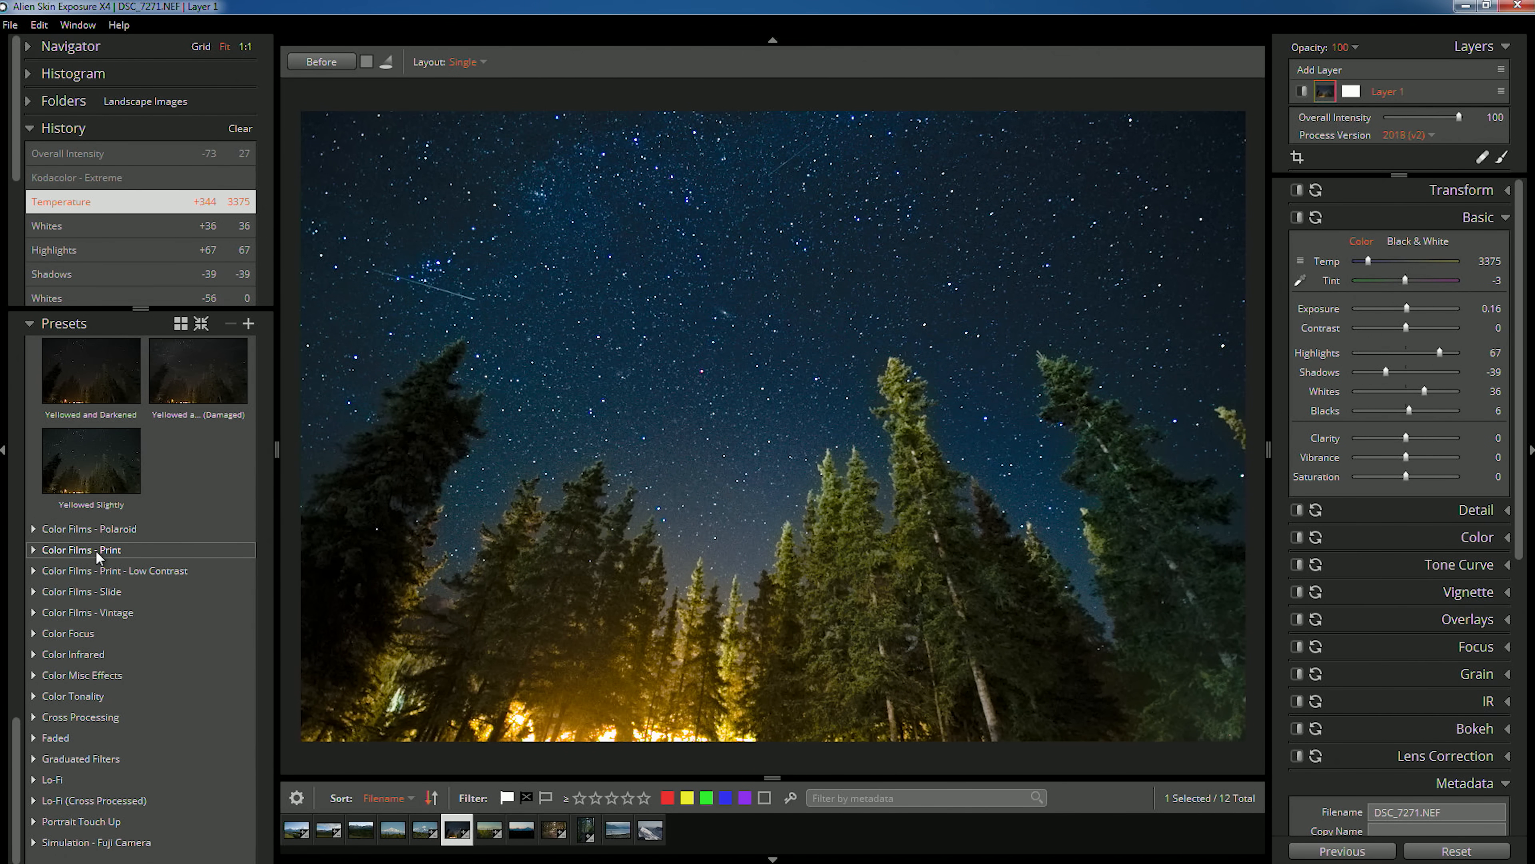
Step: Compare Color Films - Print presets, including Fuji Pro 160S and Kodak Gold 400, and apply Kodak Ektar 100 to the night-sky photo
left_click(34, 551)
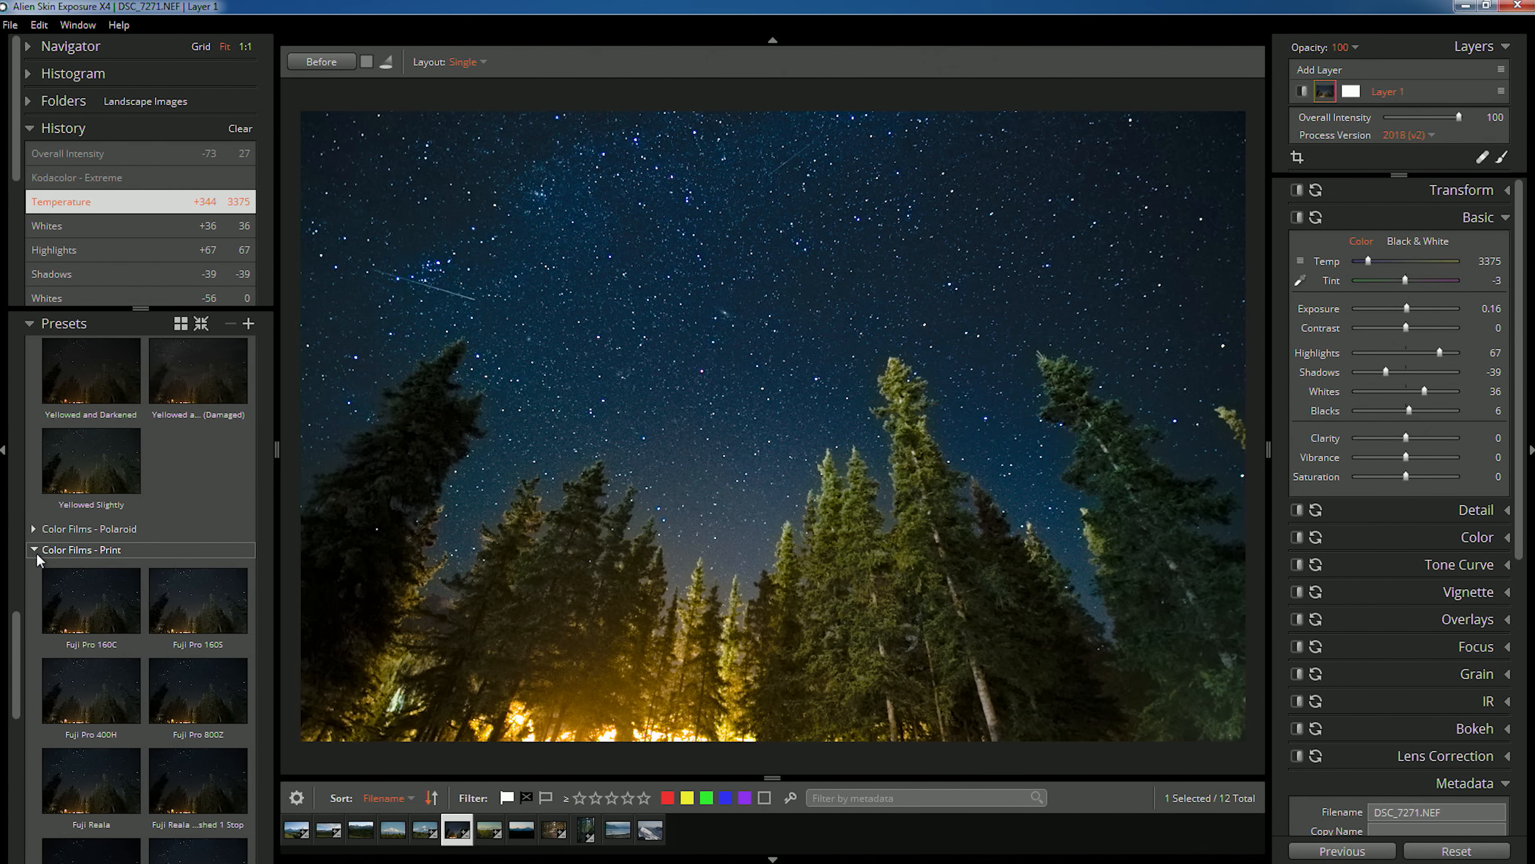
left_click(191, 620)
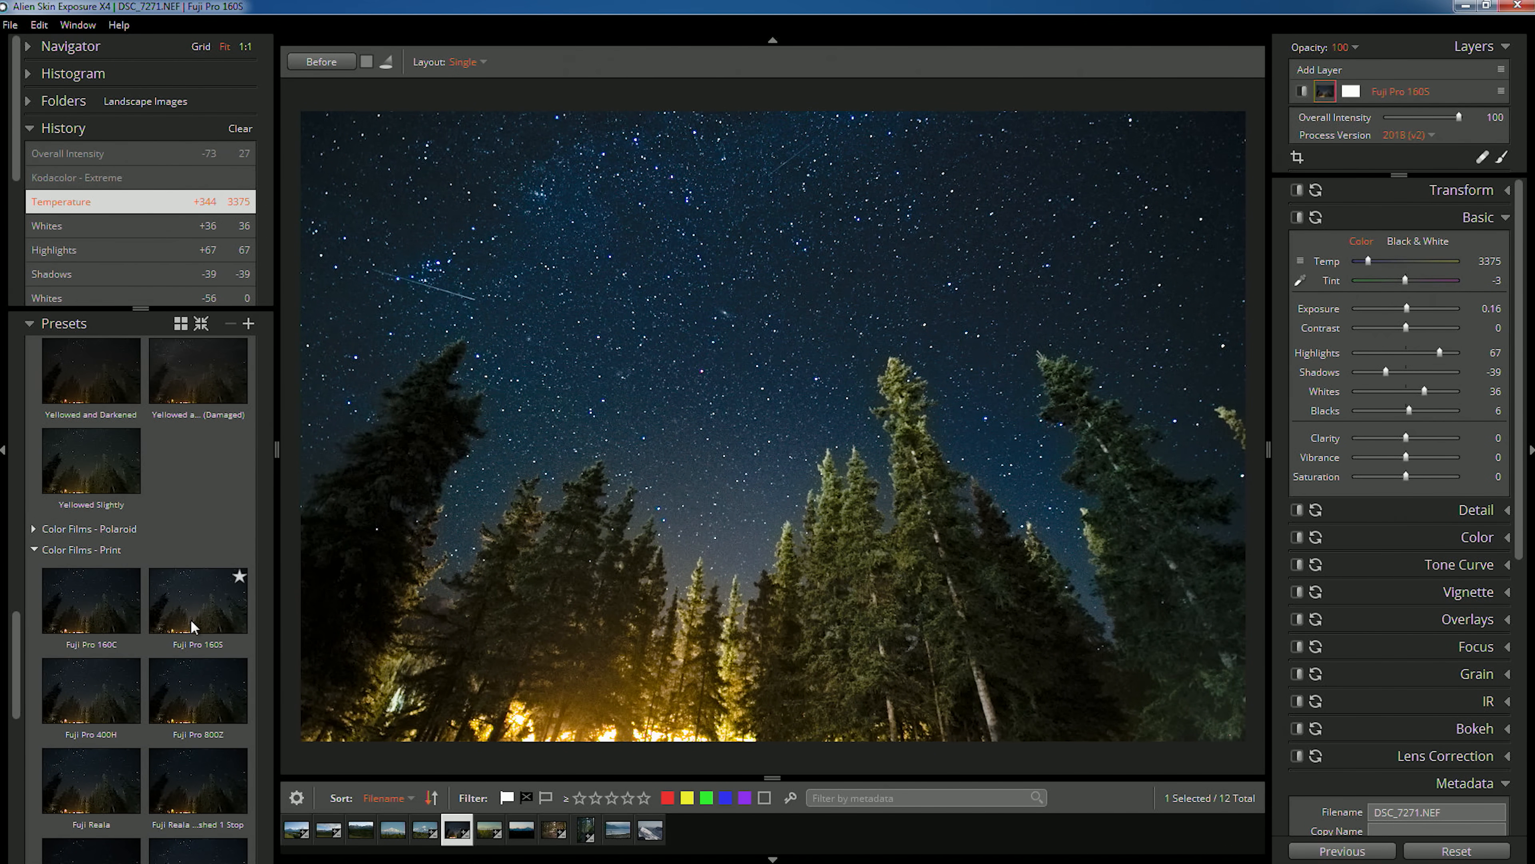
left_click(191, 619)
scroll(202, 673, "down", 2)
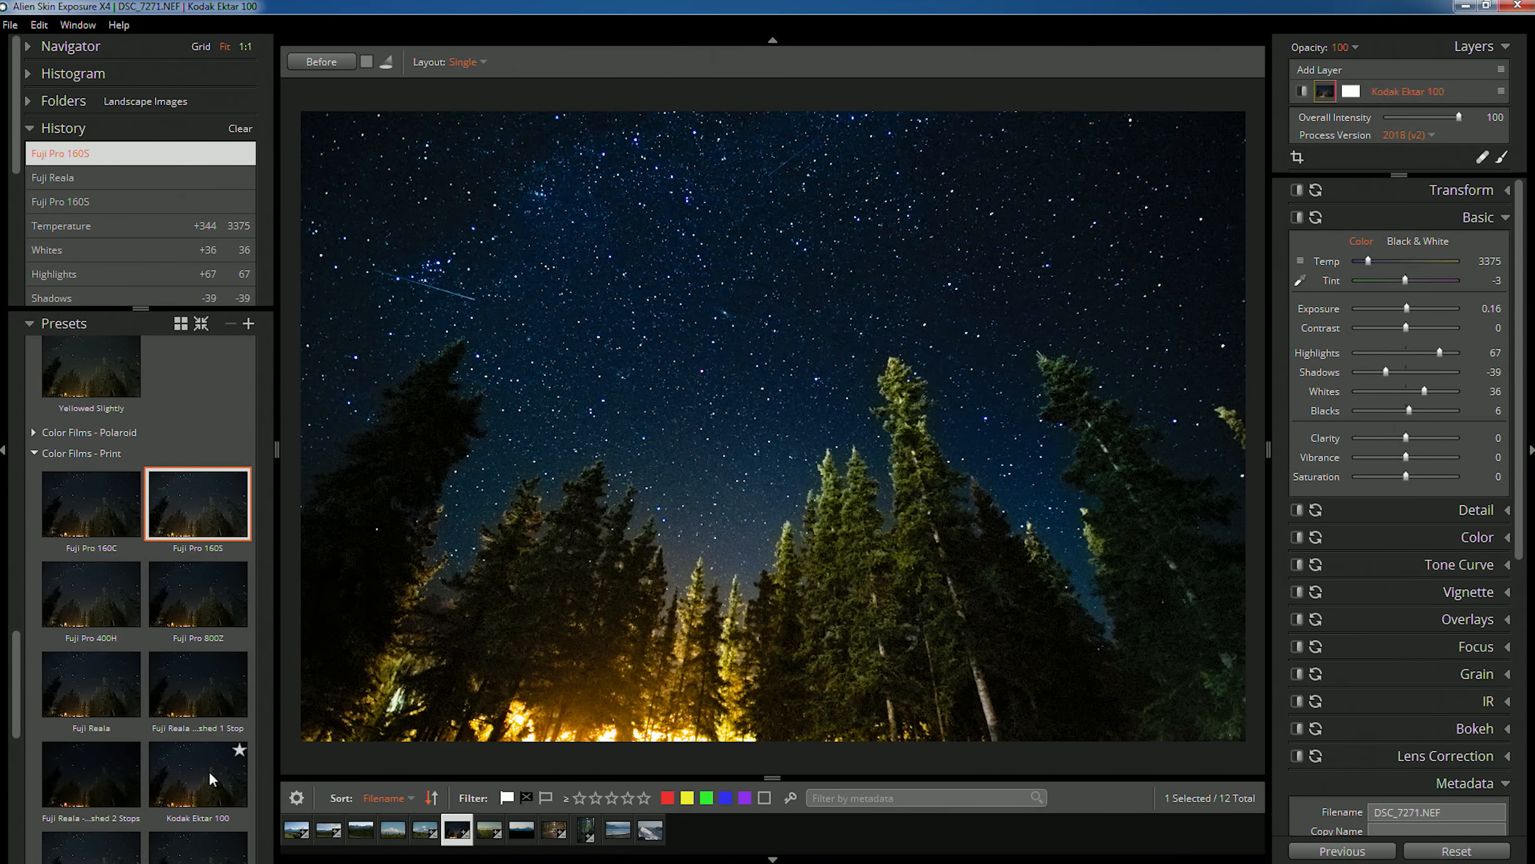
left_click(207, 785)
scroll(205, 780, "down", 3)
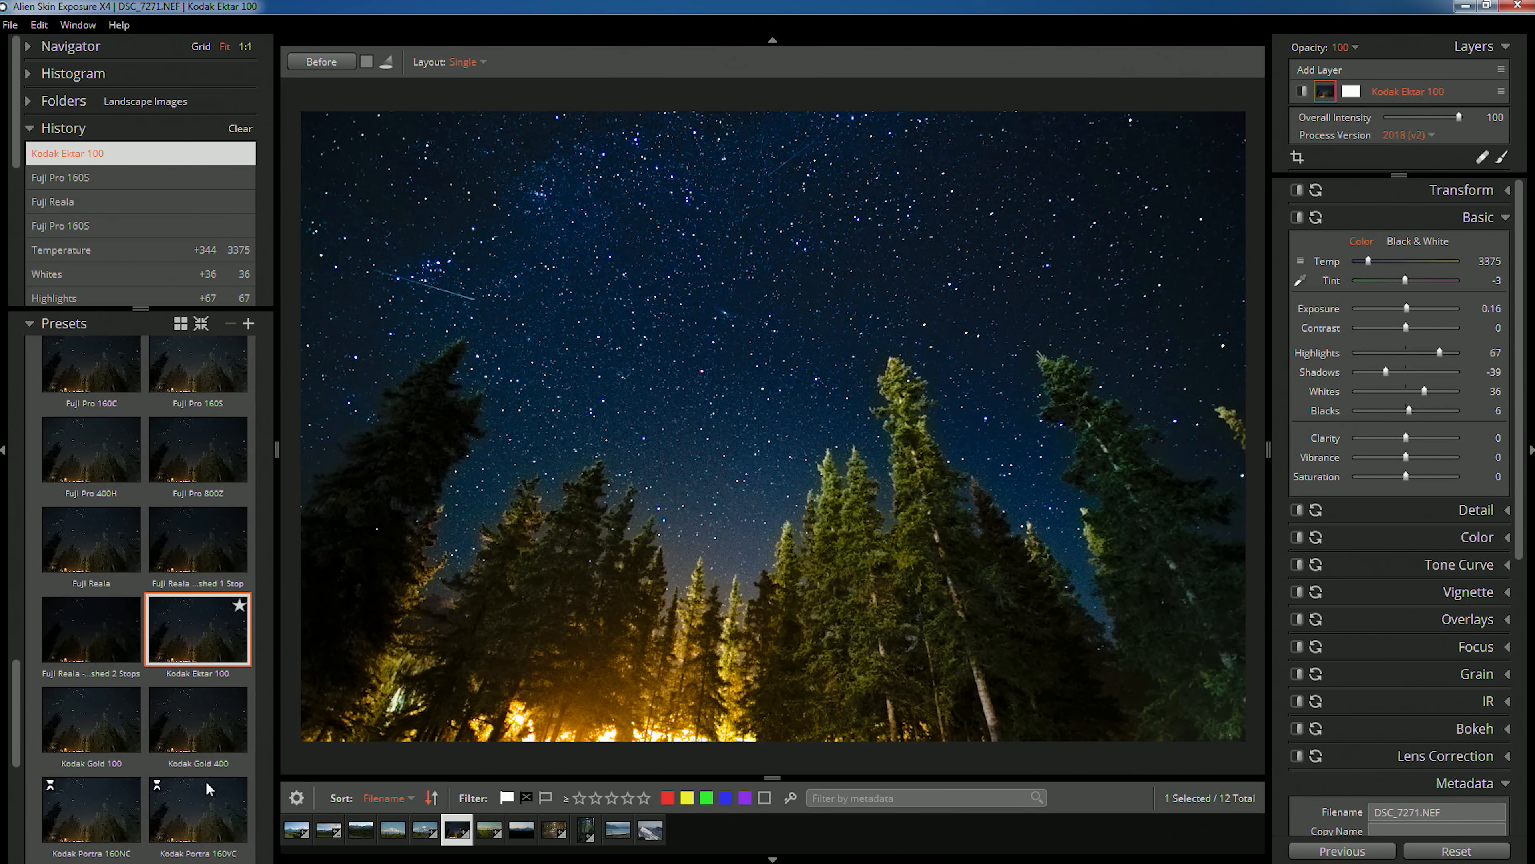
left_click(198, 727)
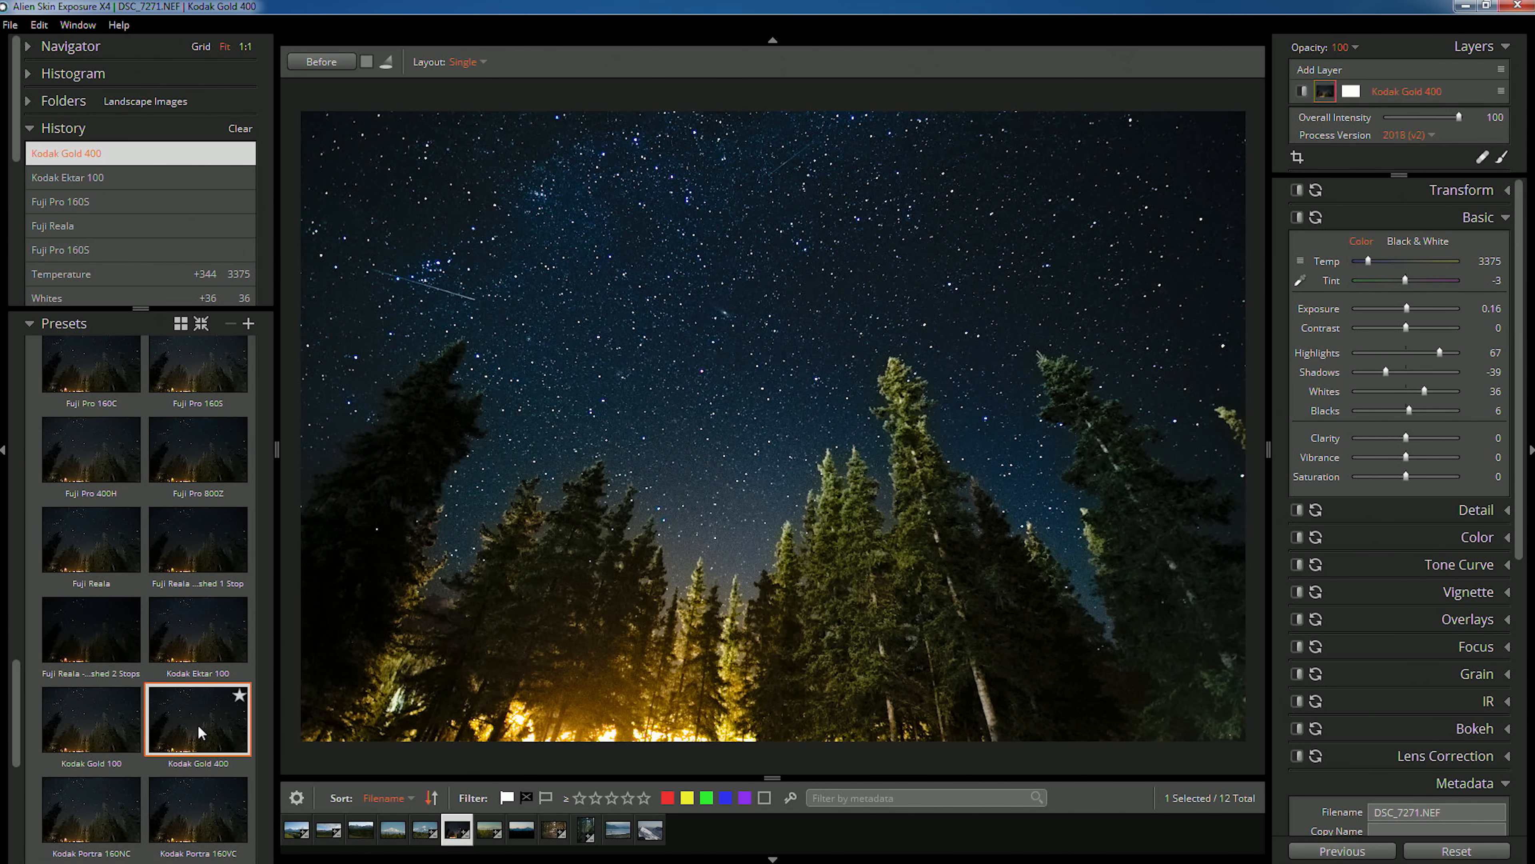
scroll(199, 727, "down", 3)
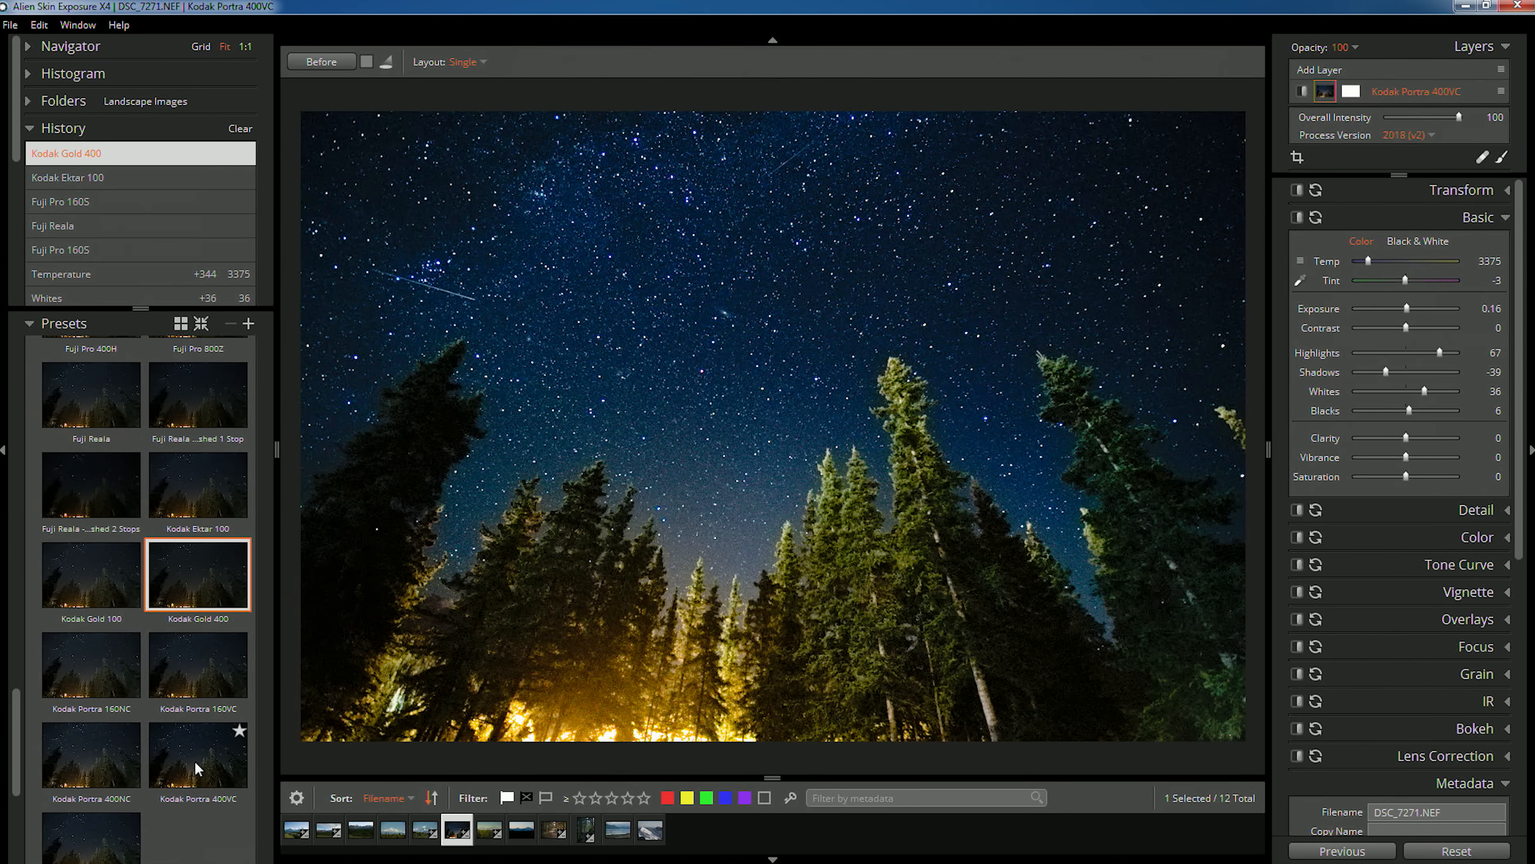
left_click(208, 509)
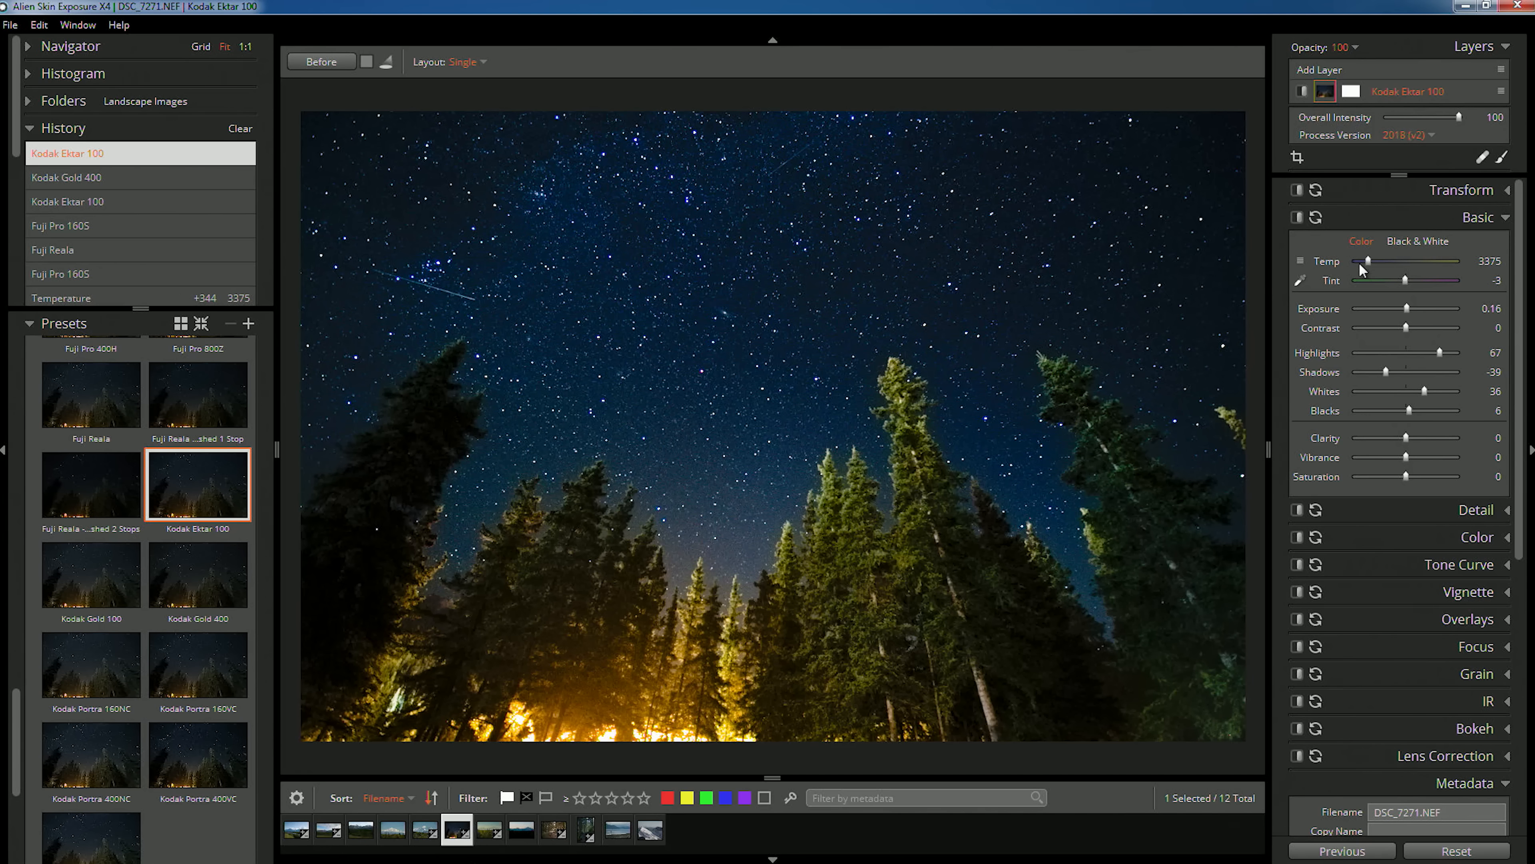
Step: Lower the Kodak Ektar 100 preset's overall intensity to 88 and compare the edit with the original photo
mouse_move(1458, 117)
left_mouse_down()
mouse_move(1431, 116)
mouse_move(1453, 118)
left_mouse_up()
left_click(322, 62)
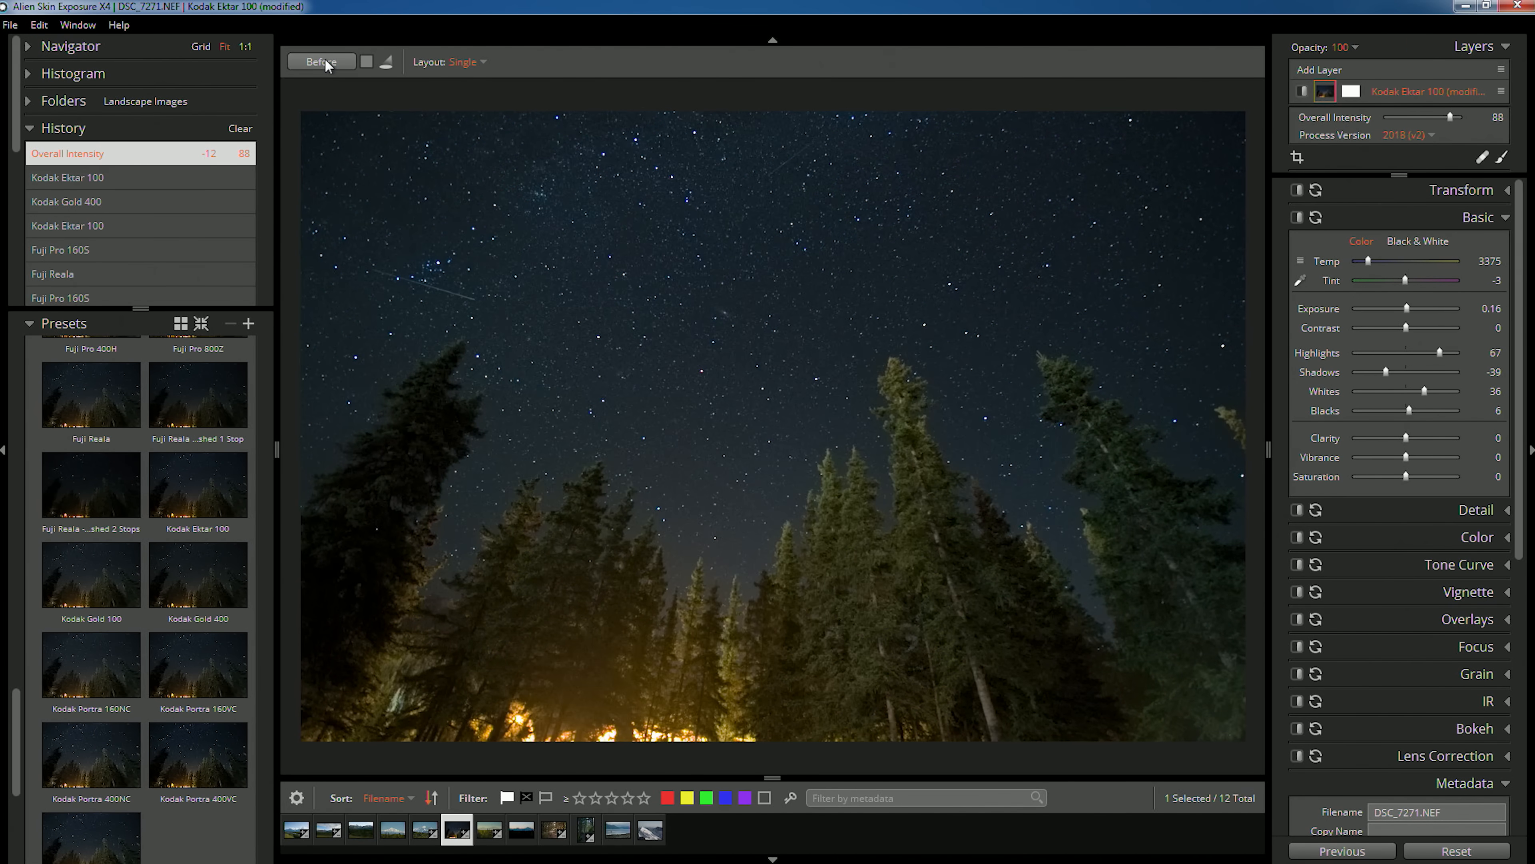
left_click(323, 61)
key("ctrl+z")
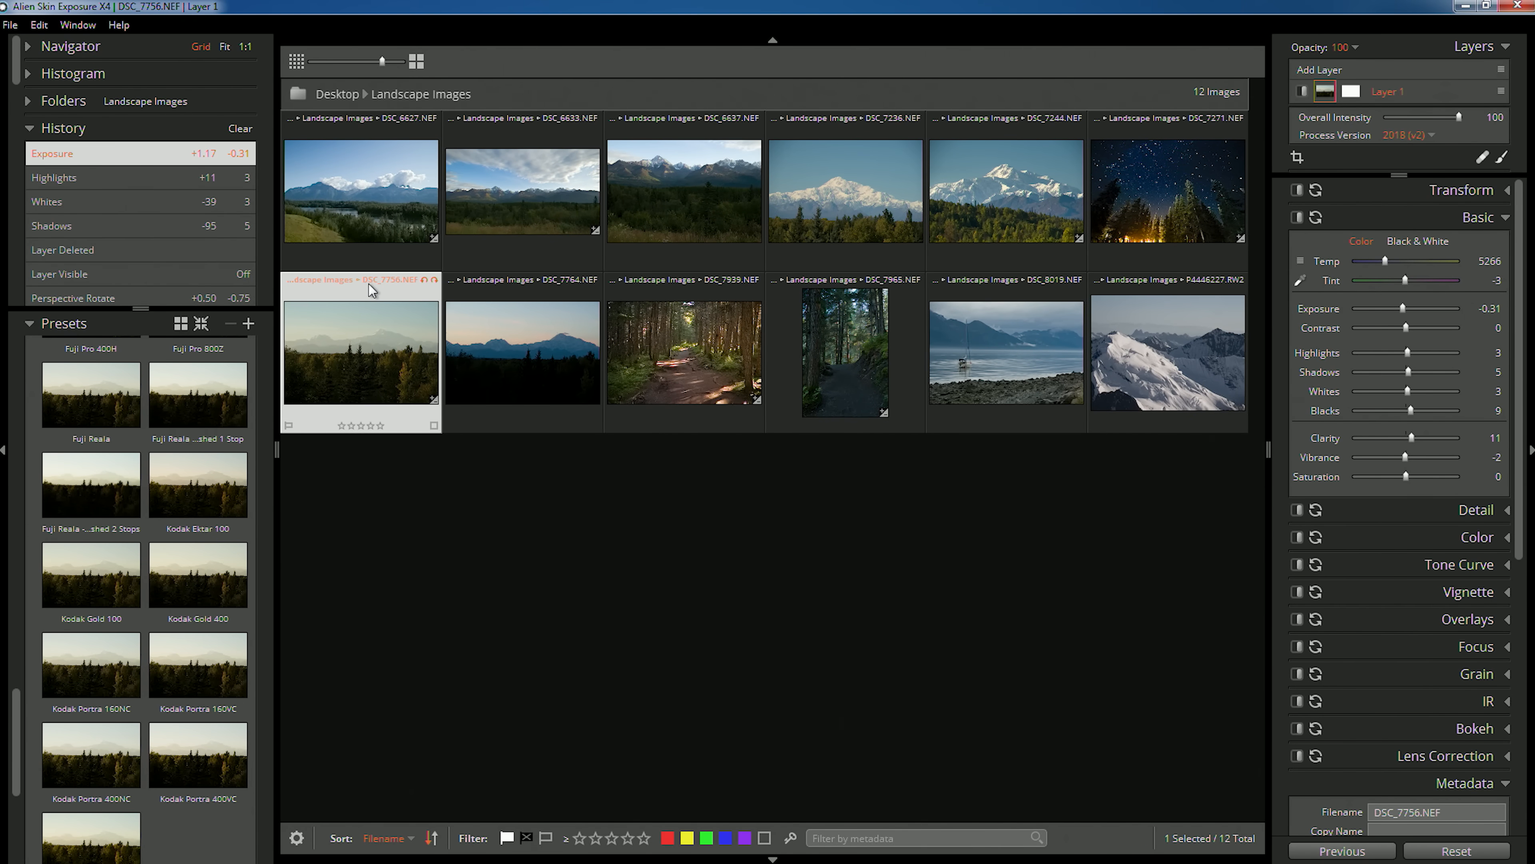
Step: Open the mountain and forest photo DSC_7756.NEF, then set Shadows to 89 and Highlights to -36
double_click(367, 297)
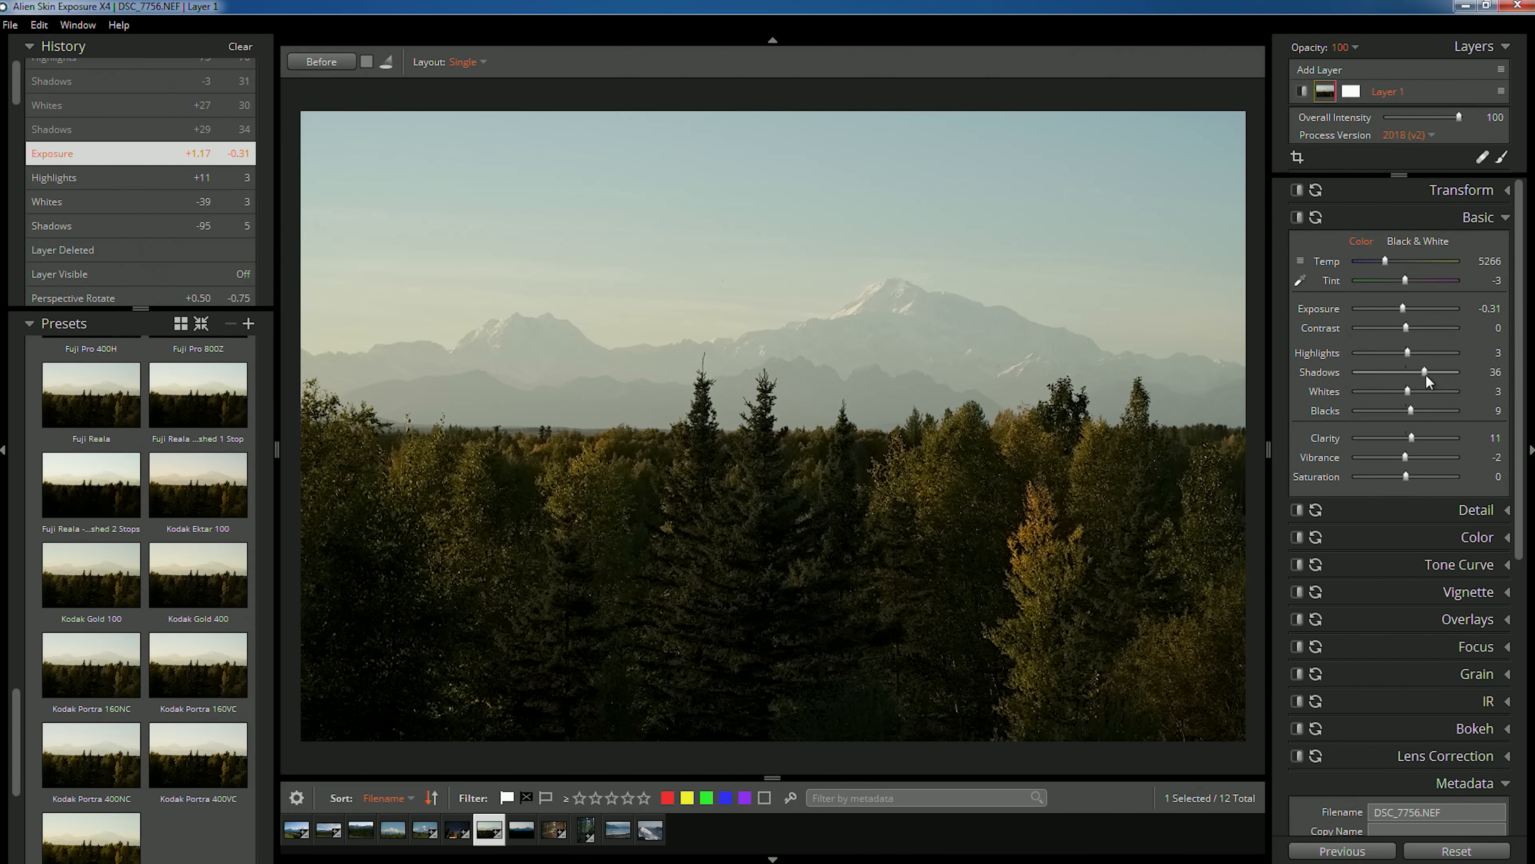
left_click_drag(1426, 377, 1453, 382)
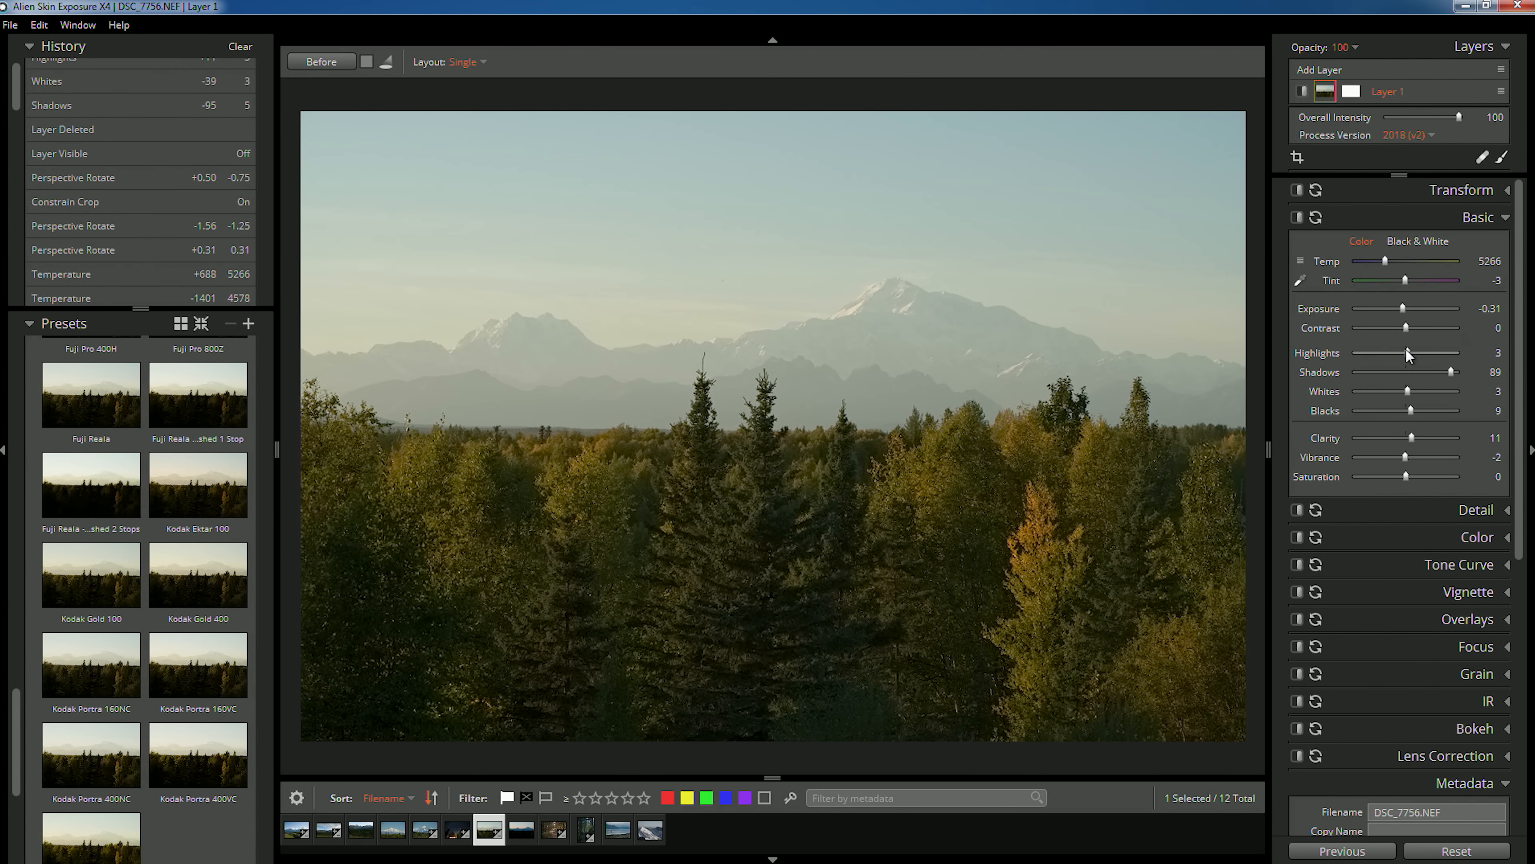
left_click_drag(1405, 353, 1392, 352)
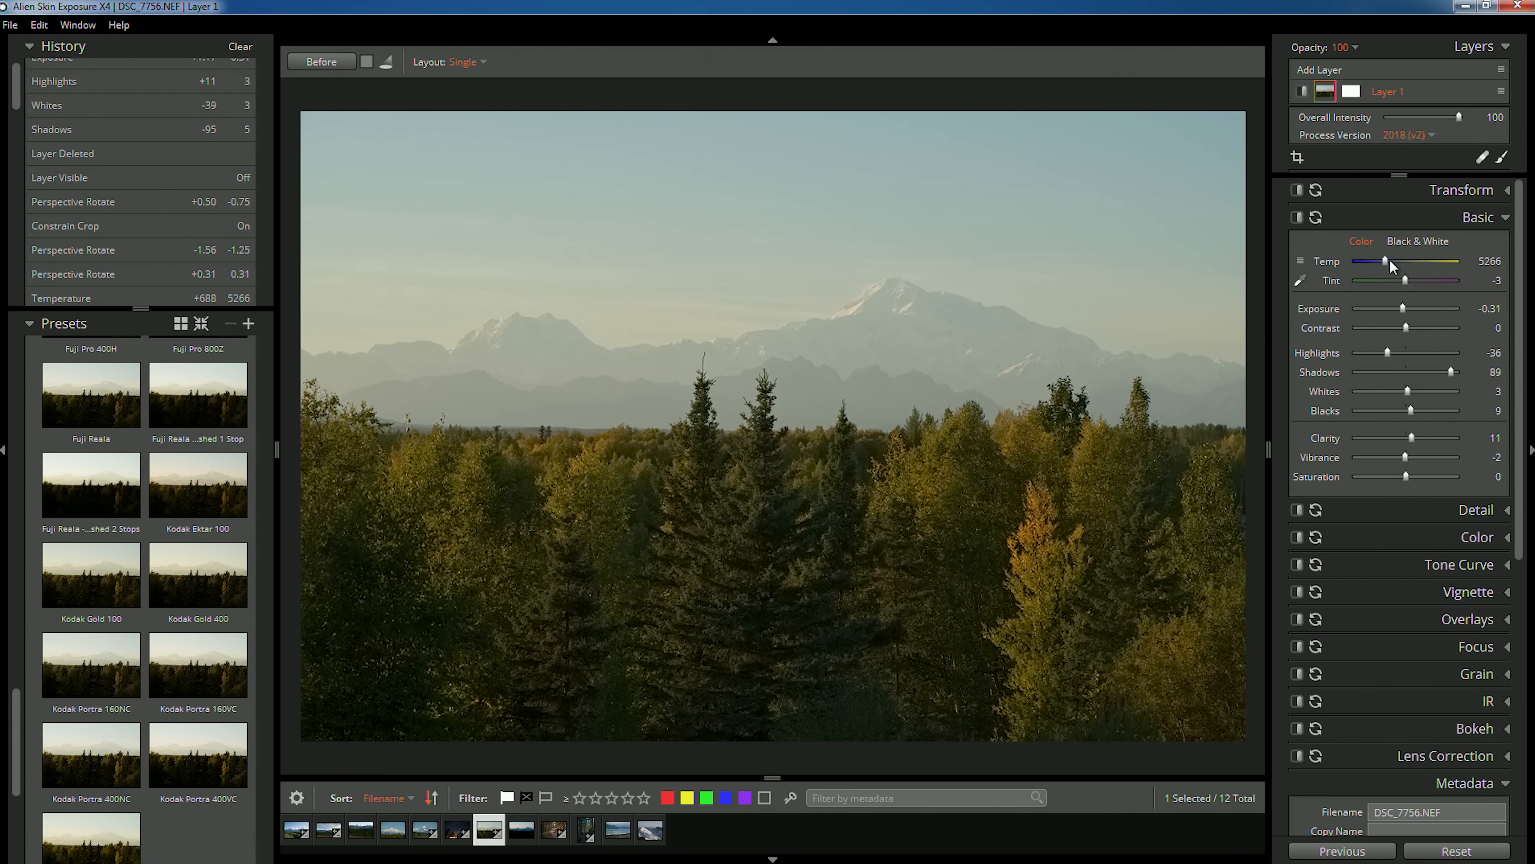
Step: Warm the mountain photo to a temperature of 8164 and set Clarity to 14, Vibrance to 16 and Saturation to 6
left_click_drag(1386, 261, 1407, 260)
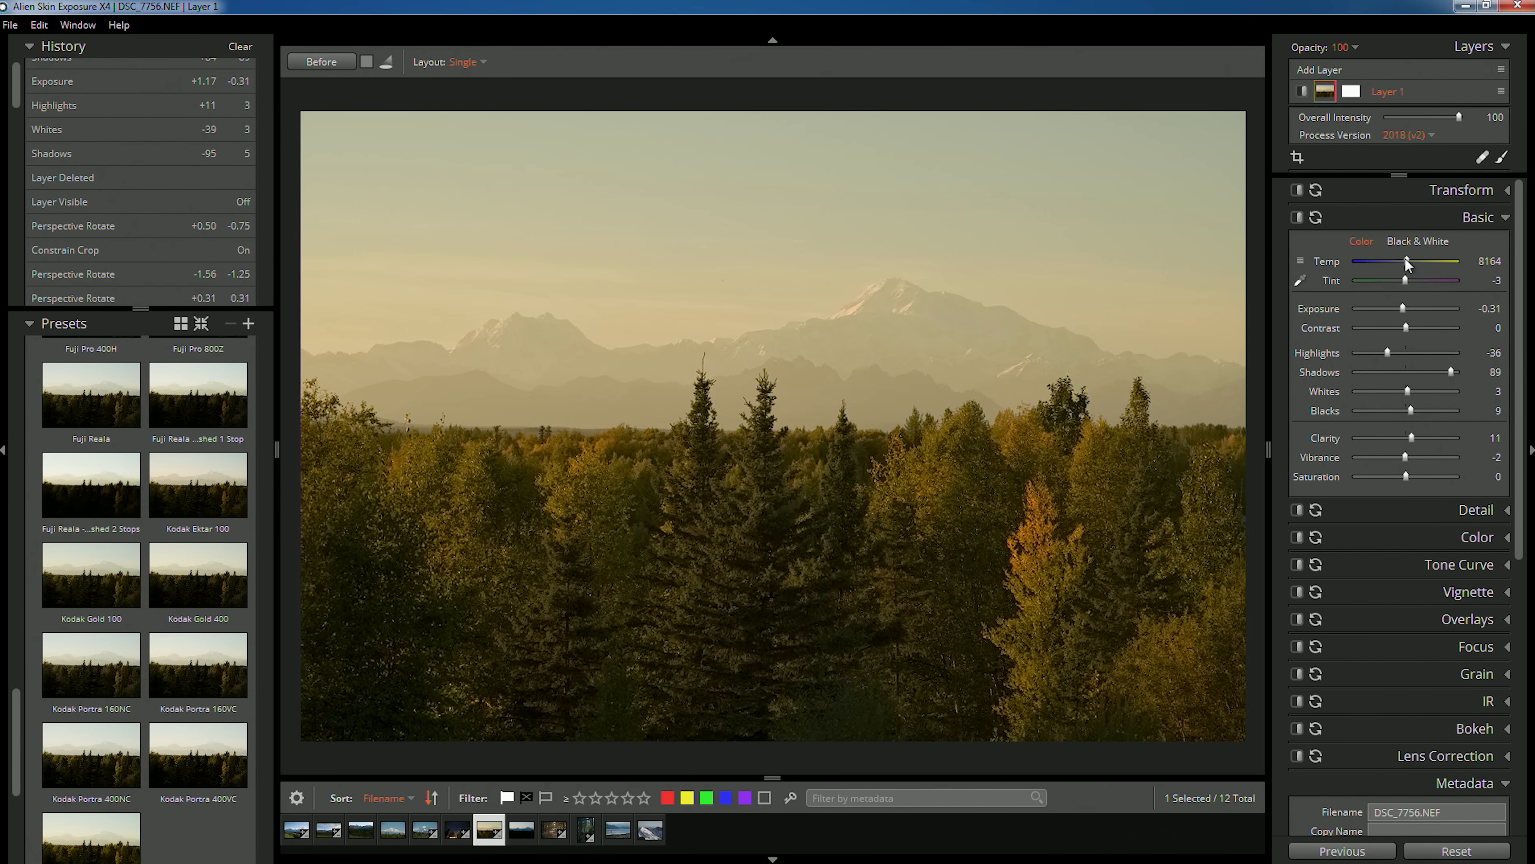
left_click_drag(1411, 436, 1414, 440)
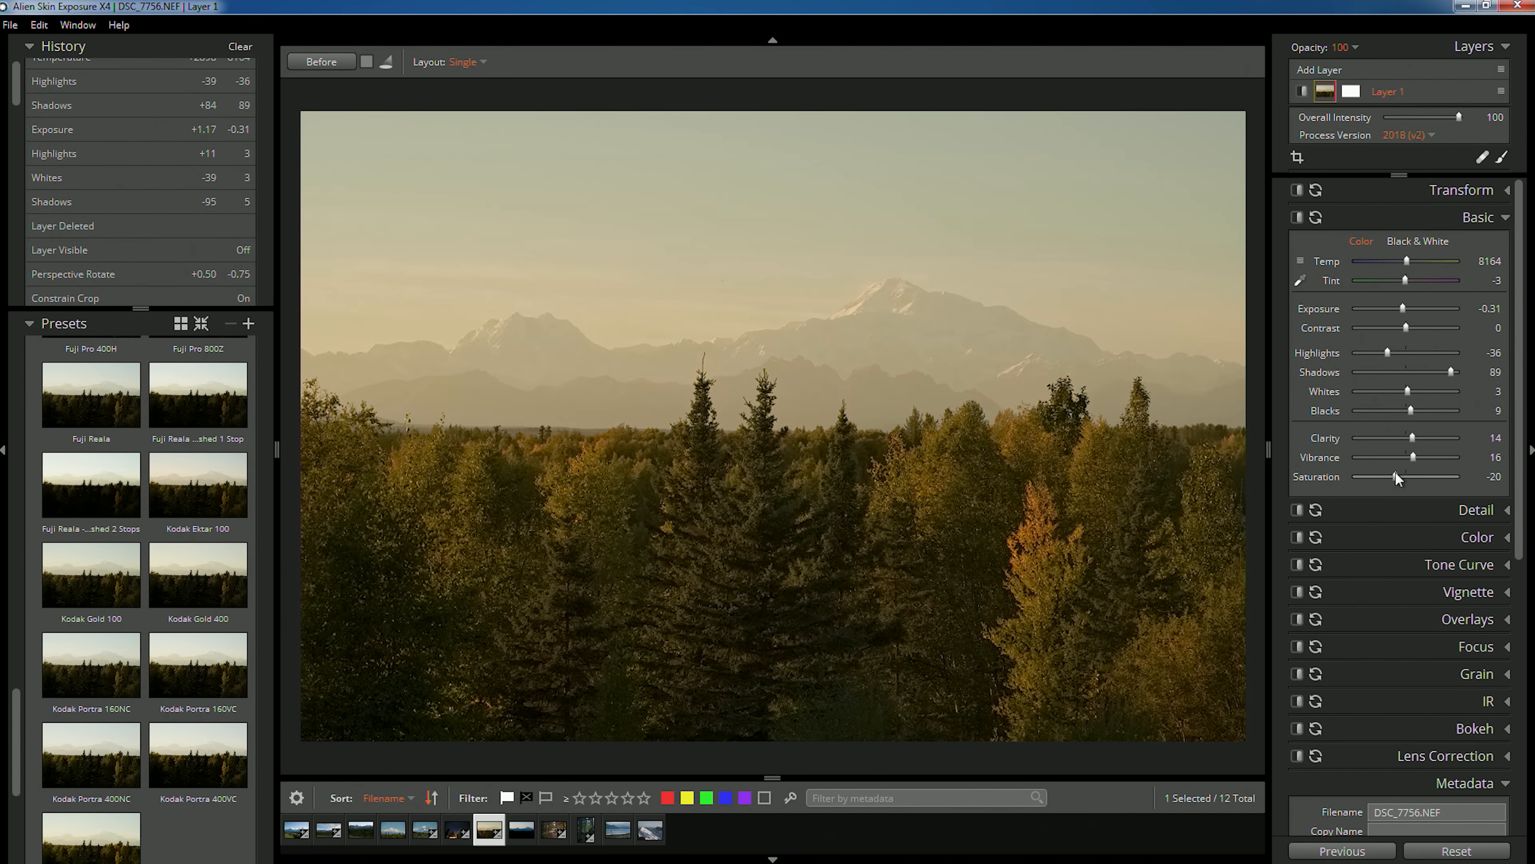
left_click_drag(1400, 473, 1407, 473)
Step: Set the mountain photo's sharpening amount to 63 and check the tree detail at full size
left_click(1481, 512)
left_click_drag(1378, 556, 1399, 557)
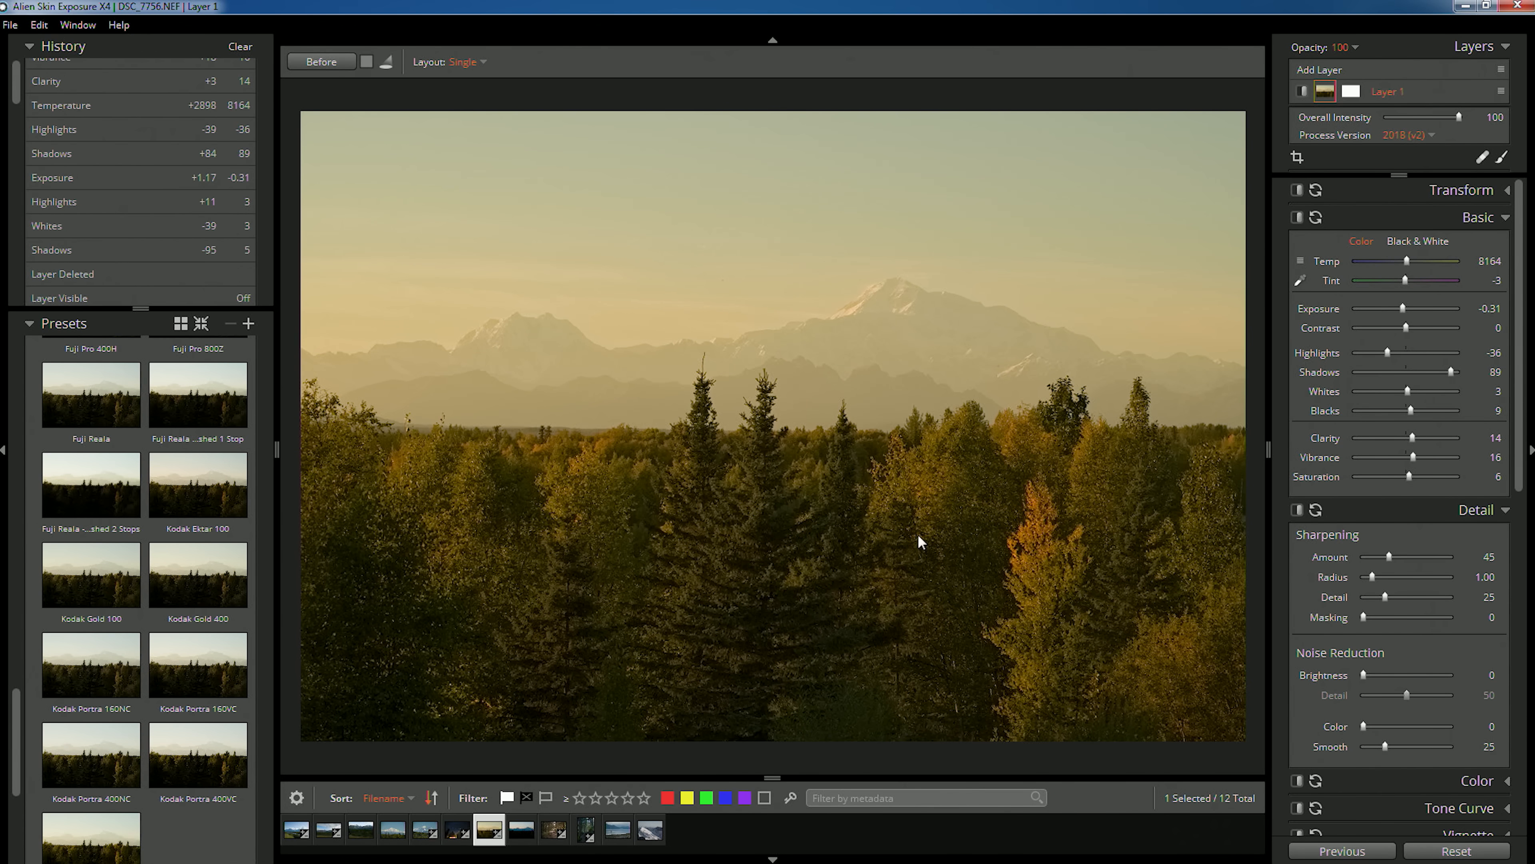
left_click(753, 508)
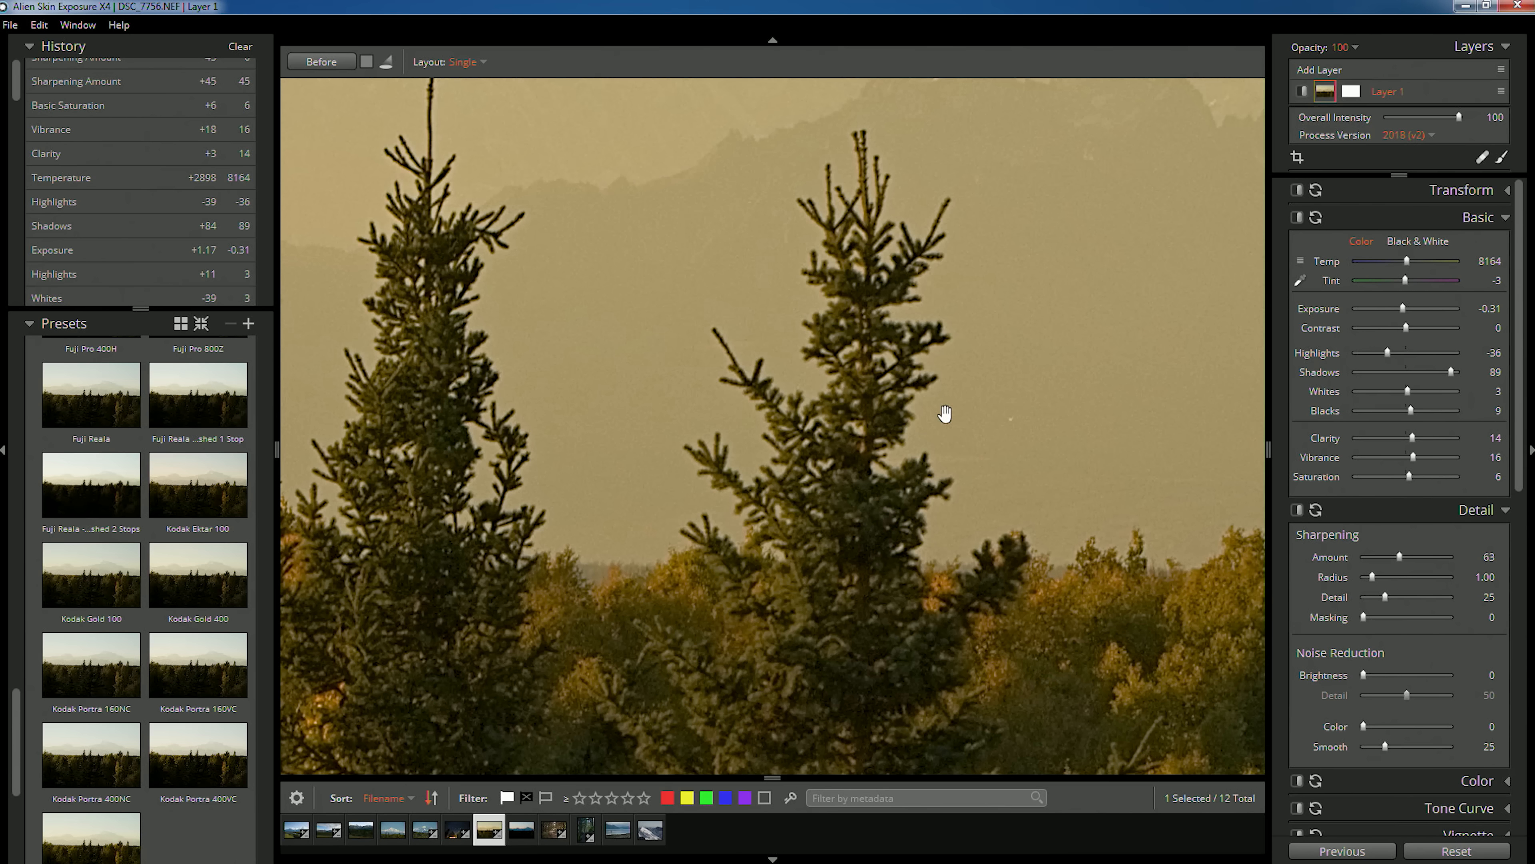
left_click(837, 505)
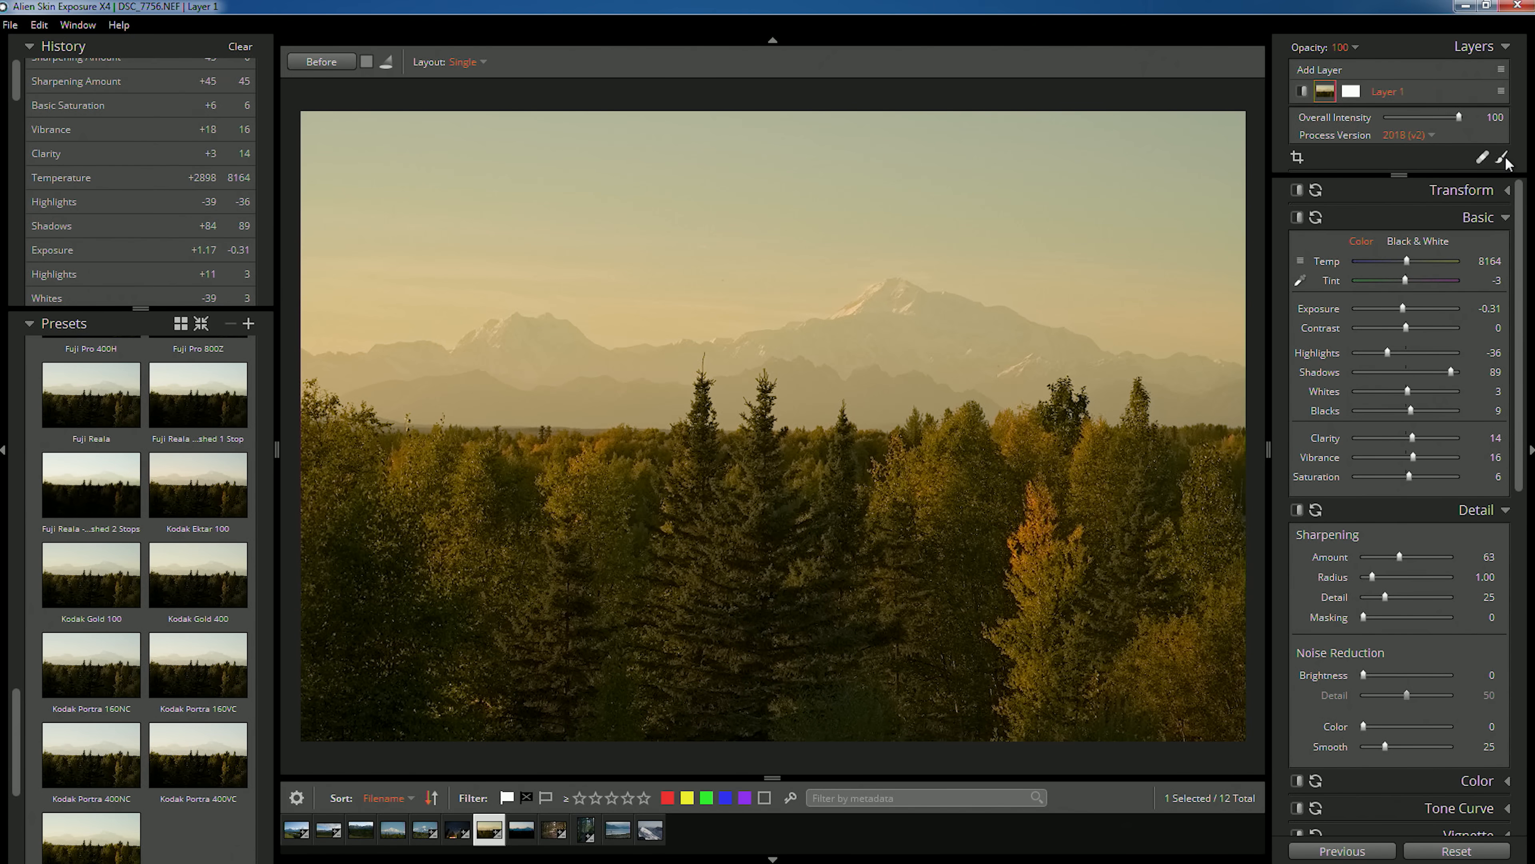
Step: Add a planar gradient mask on a new layer and lower that layer's exposure to -2.19
left_click(1503, 159)
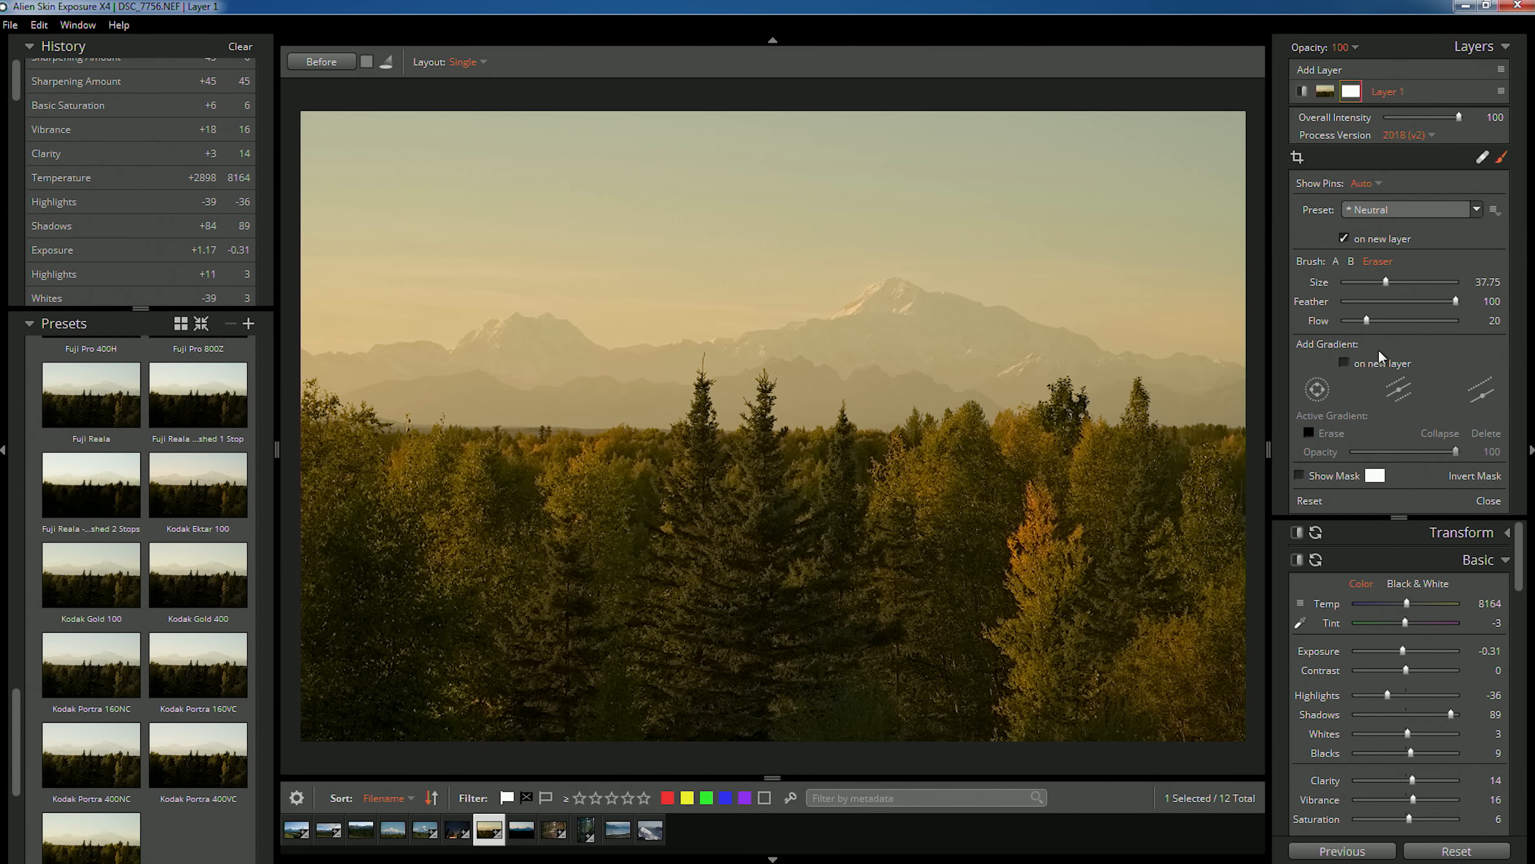
left_click(1343, 363)
left_click(1481, 397)
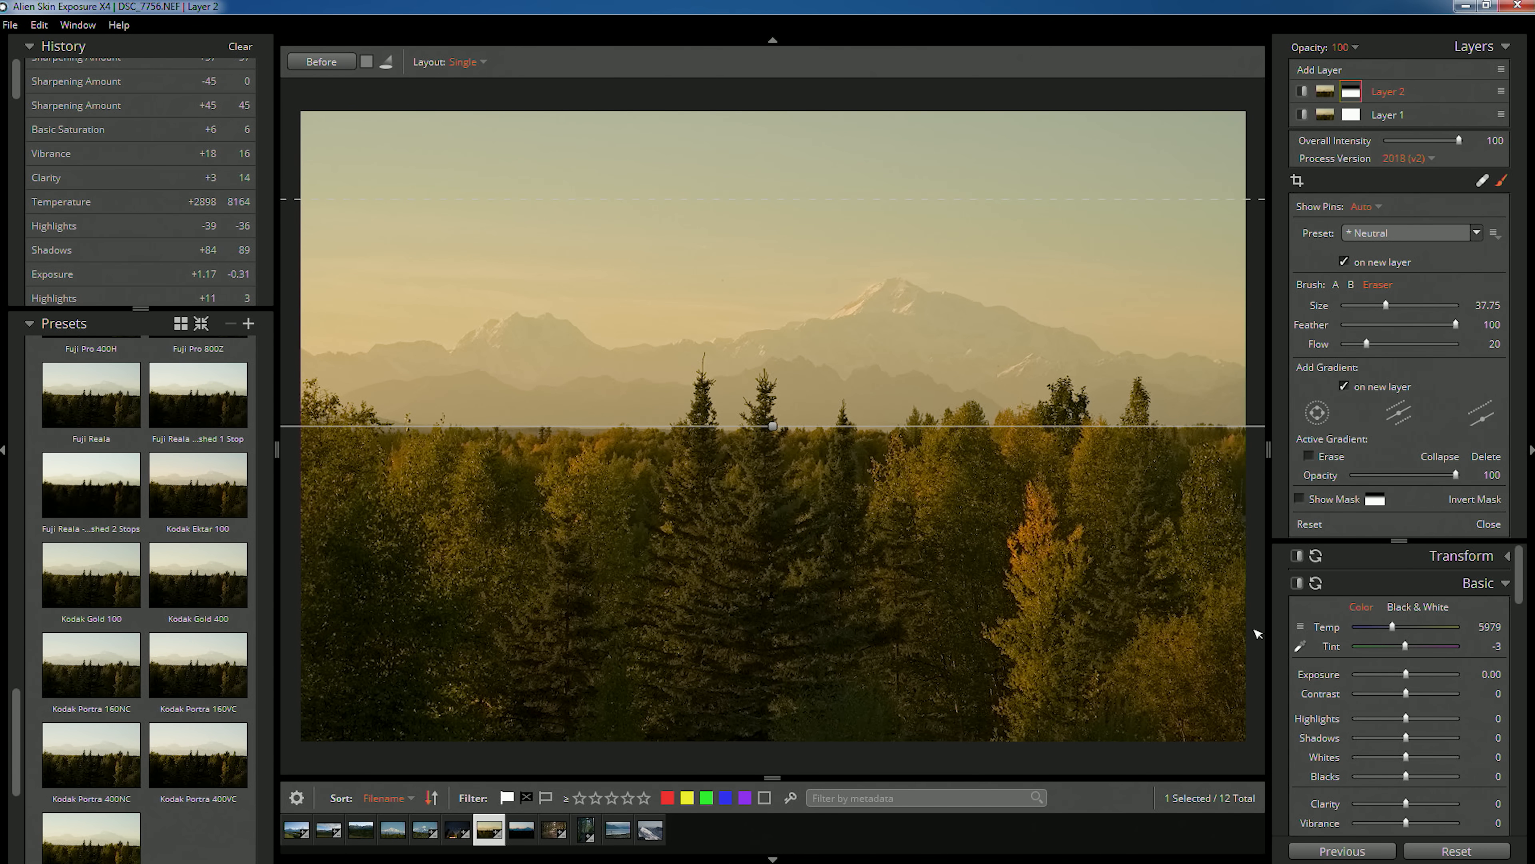
left_click_drag(1401, 676, 1386, 678)
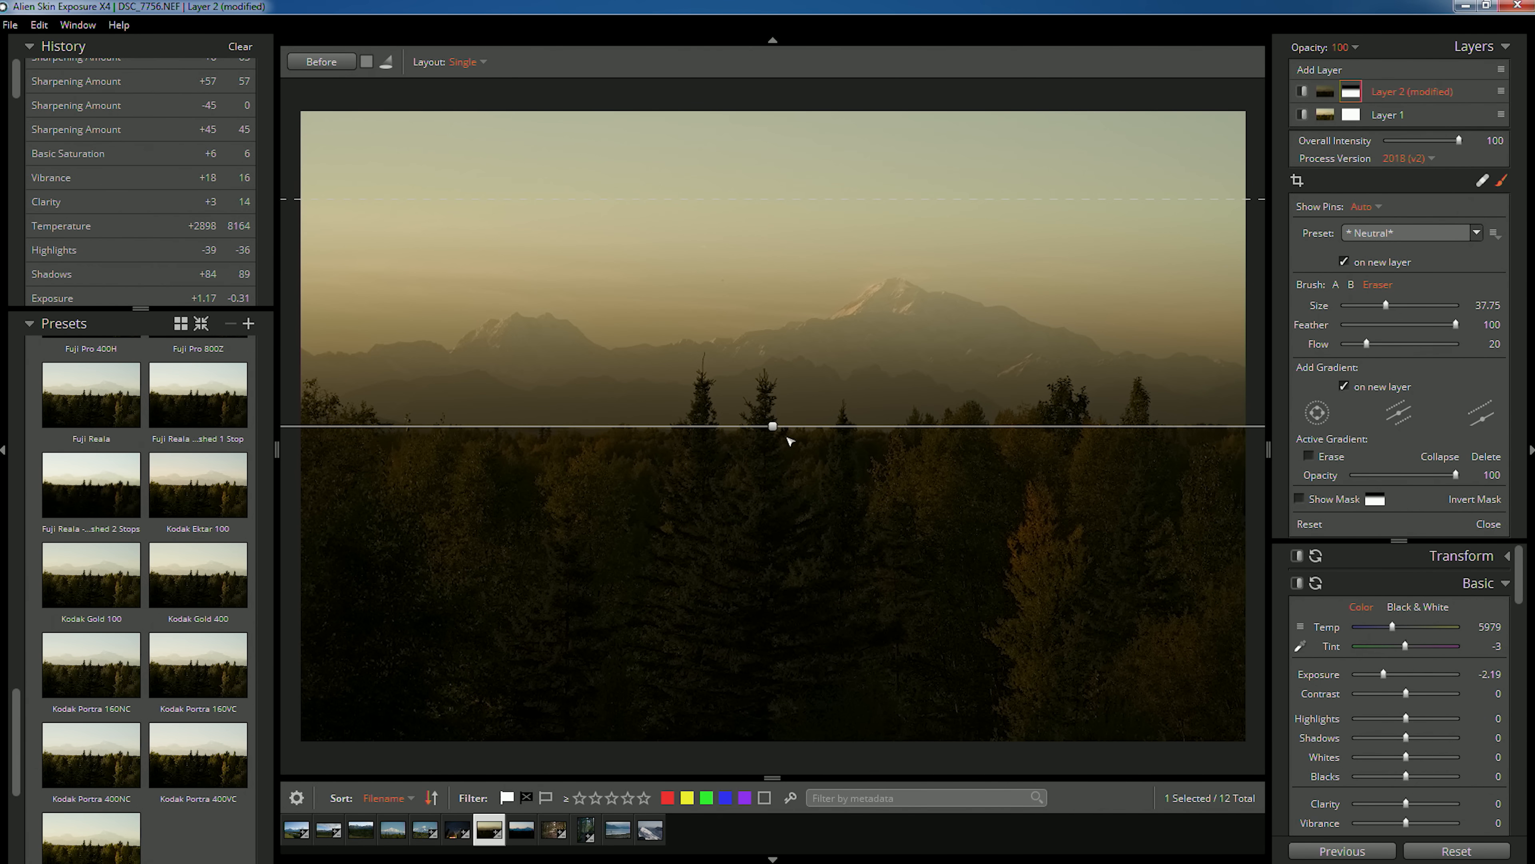
Step: Flip the planar gradient to cover the sky, fading out at the treeline, and set the layer's exposure to -1.02
left_click_drag(784, 439, 720, 372)
left_click_drag(772, 427, 784, 227)
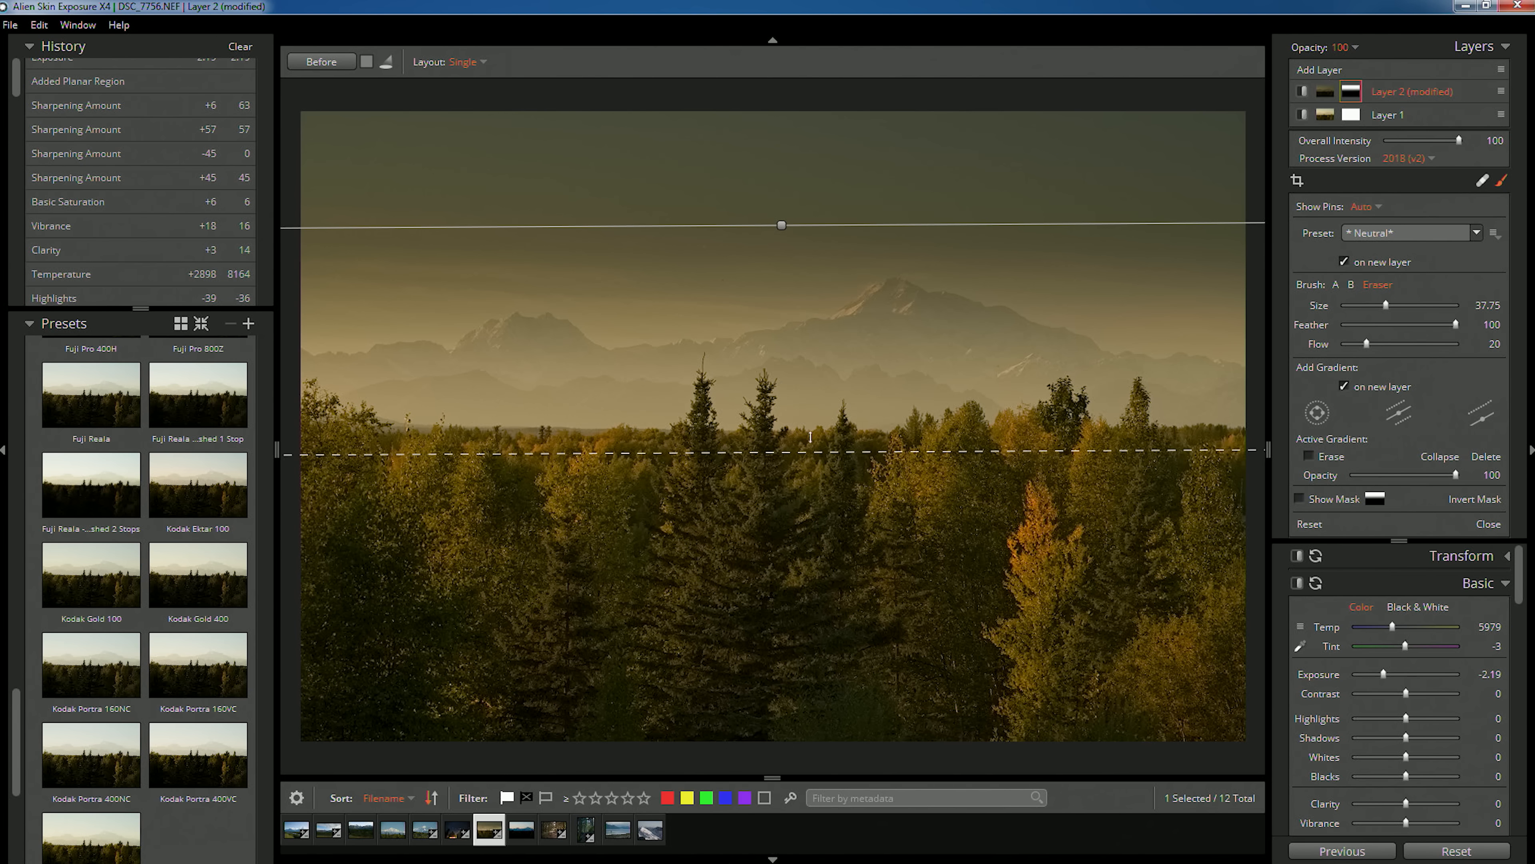
mouse_move(783, 226)
left_mouse_down()
mouse_move(784, 179)
mouse_move(784, 204)
left_mouse_up()
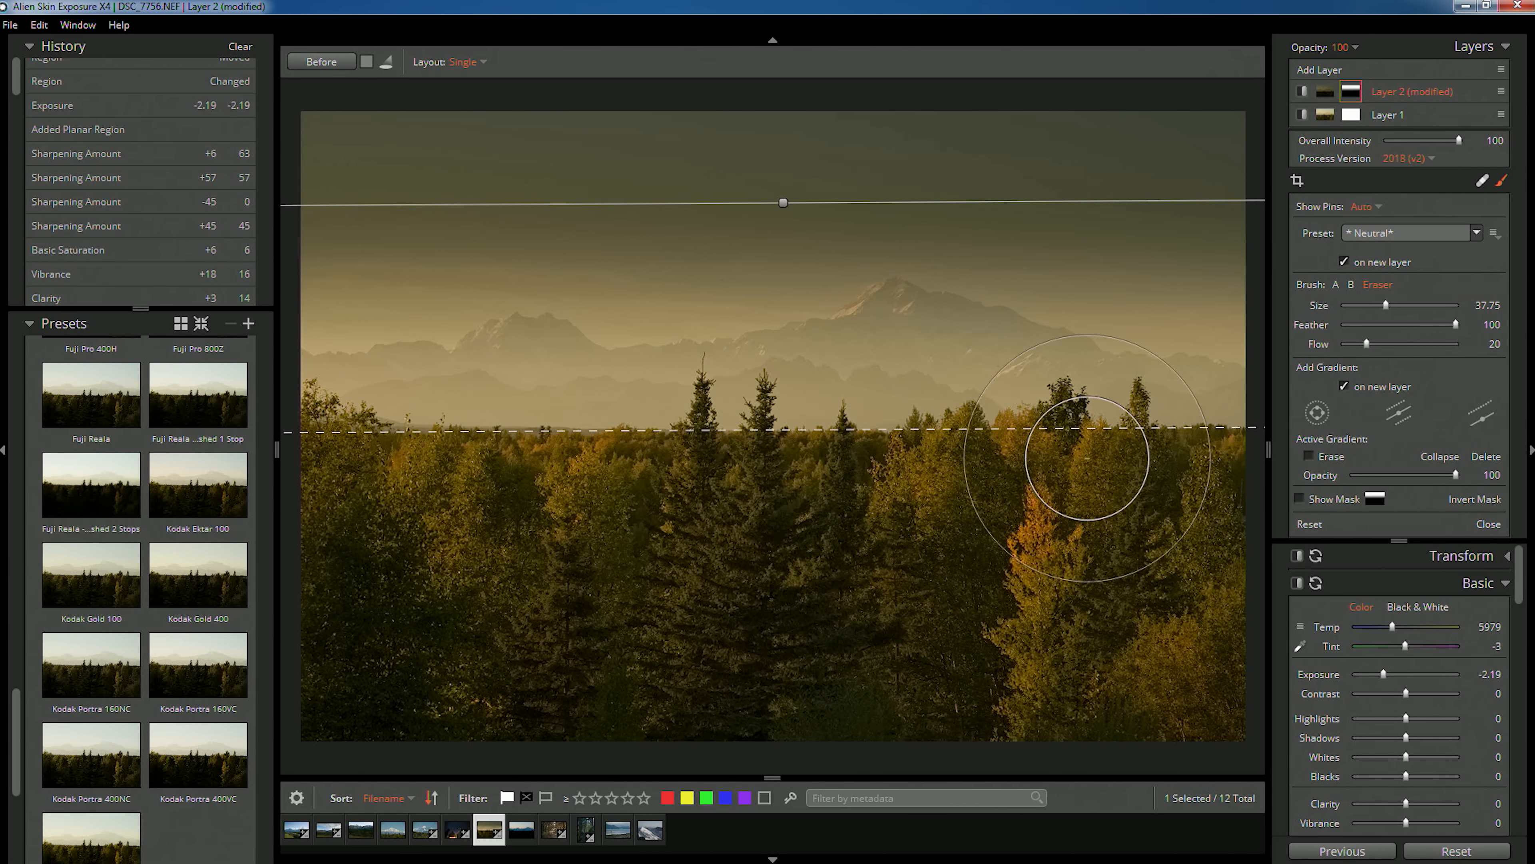
left_click_drag(1385, 676, 1396, 676)
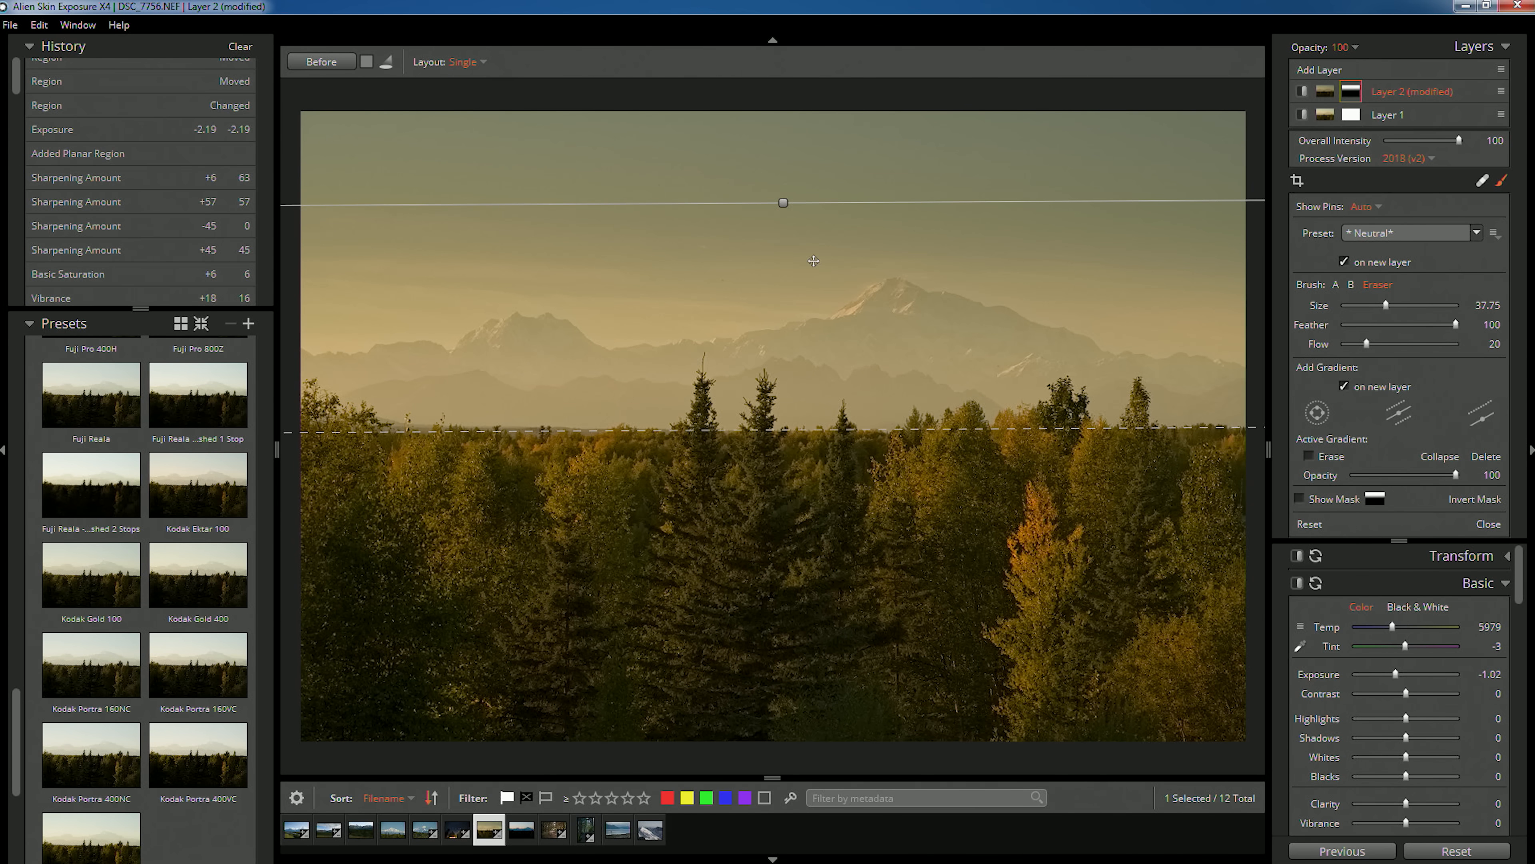
Step: Cool the sky gradient layer to a temperature of 3203 and reposition the planar gradient to fade from above the peaks to below the treeline
left_click_drag(784, 204, 786, 270)
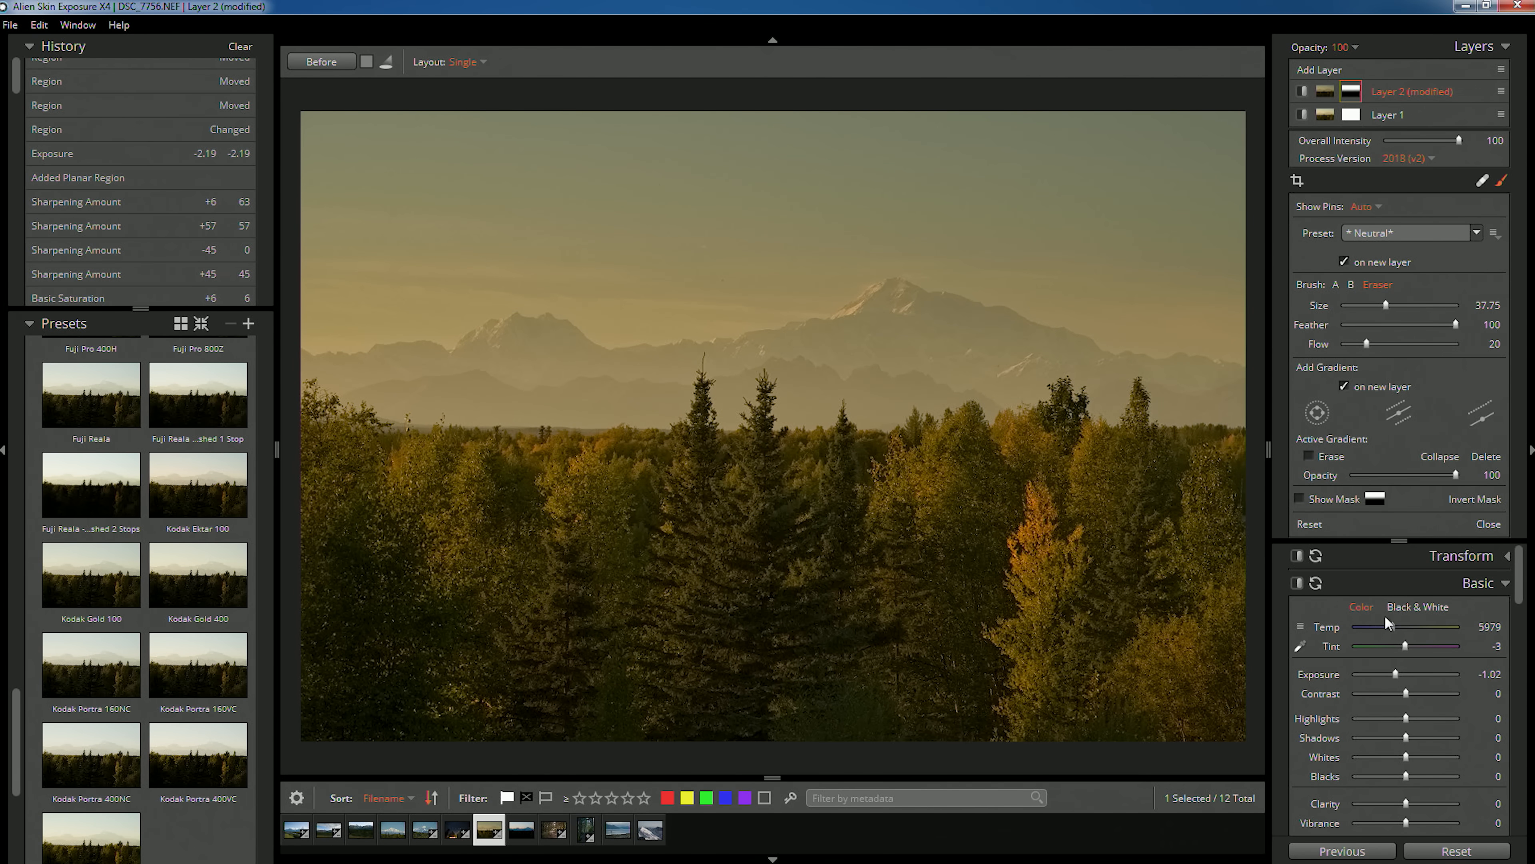
left_click_drag(1394, 628, 1370, 621)
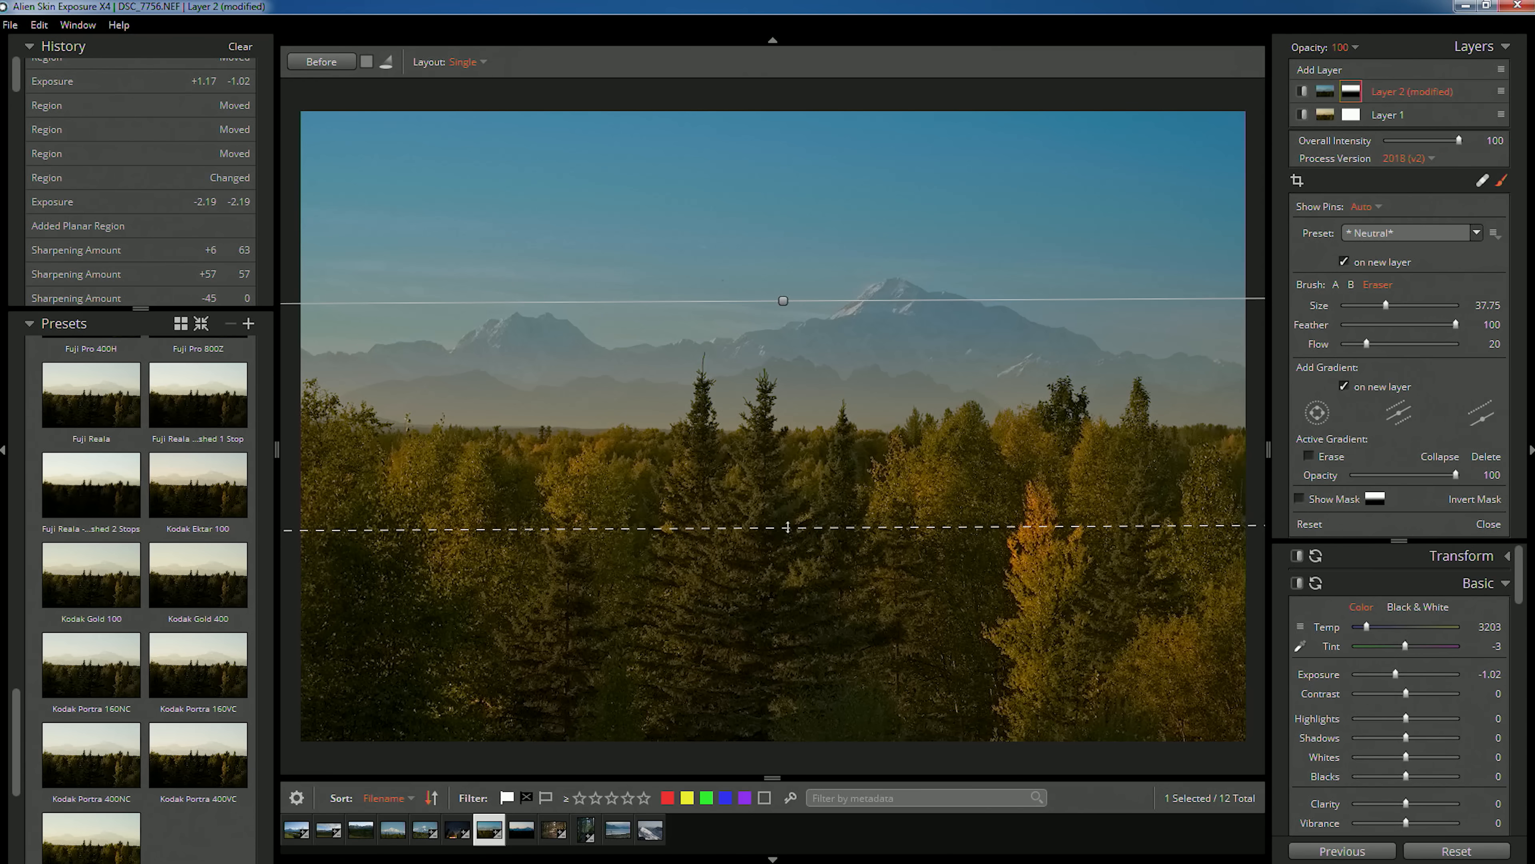
left_click_drag(795, 599, 789, 414)
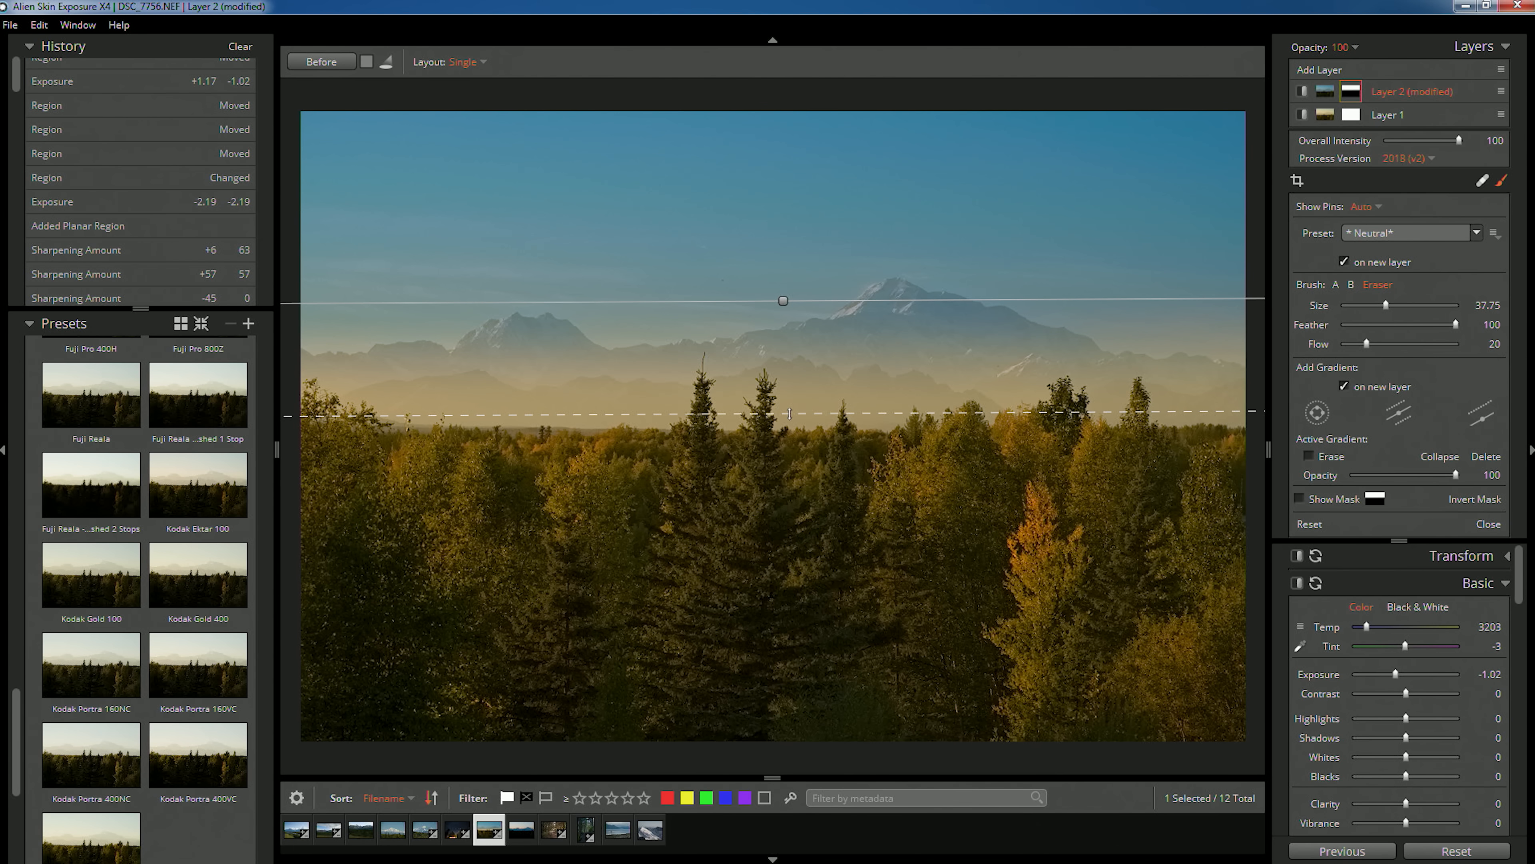
left_click_drag(789, 451, 780, 510)
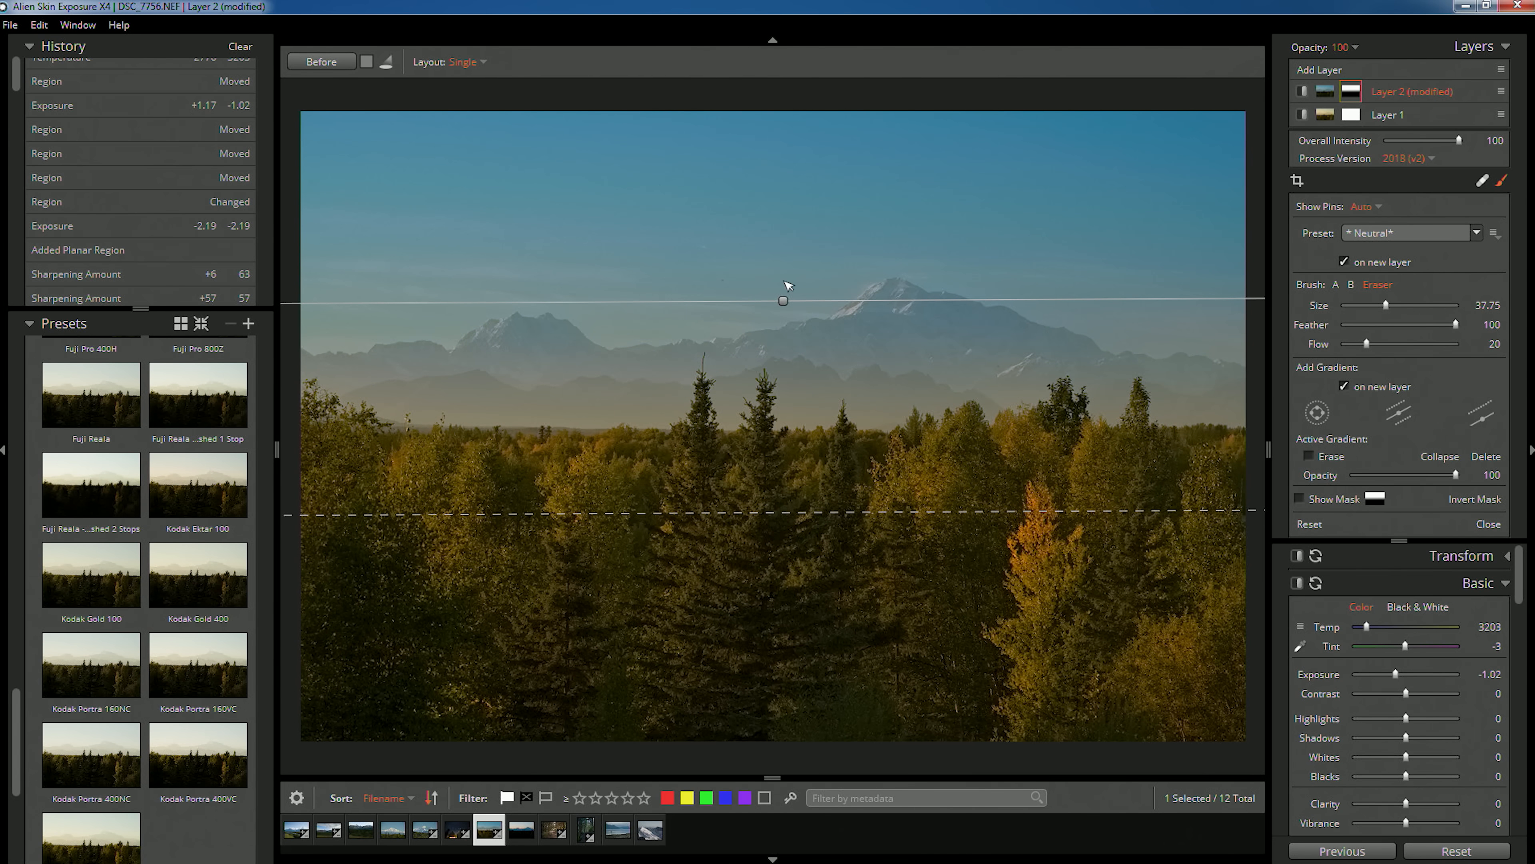
left_click_drag(784, 303, 781, 269)
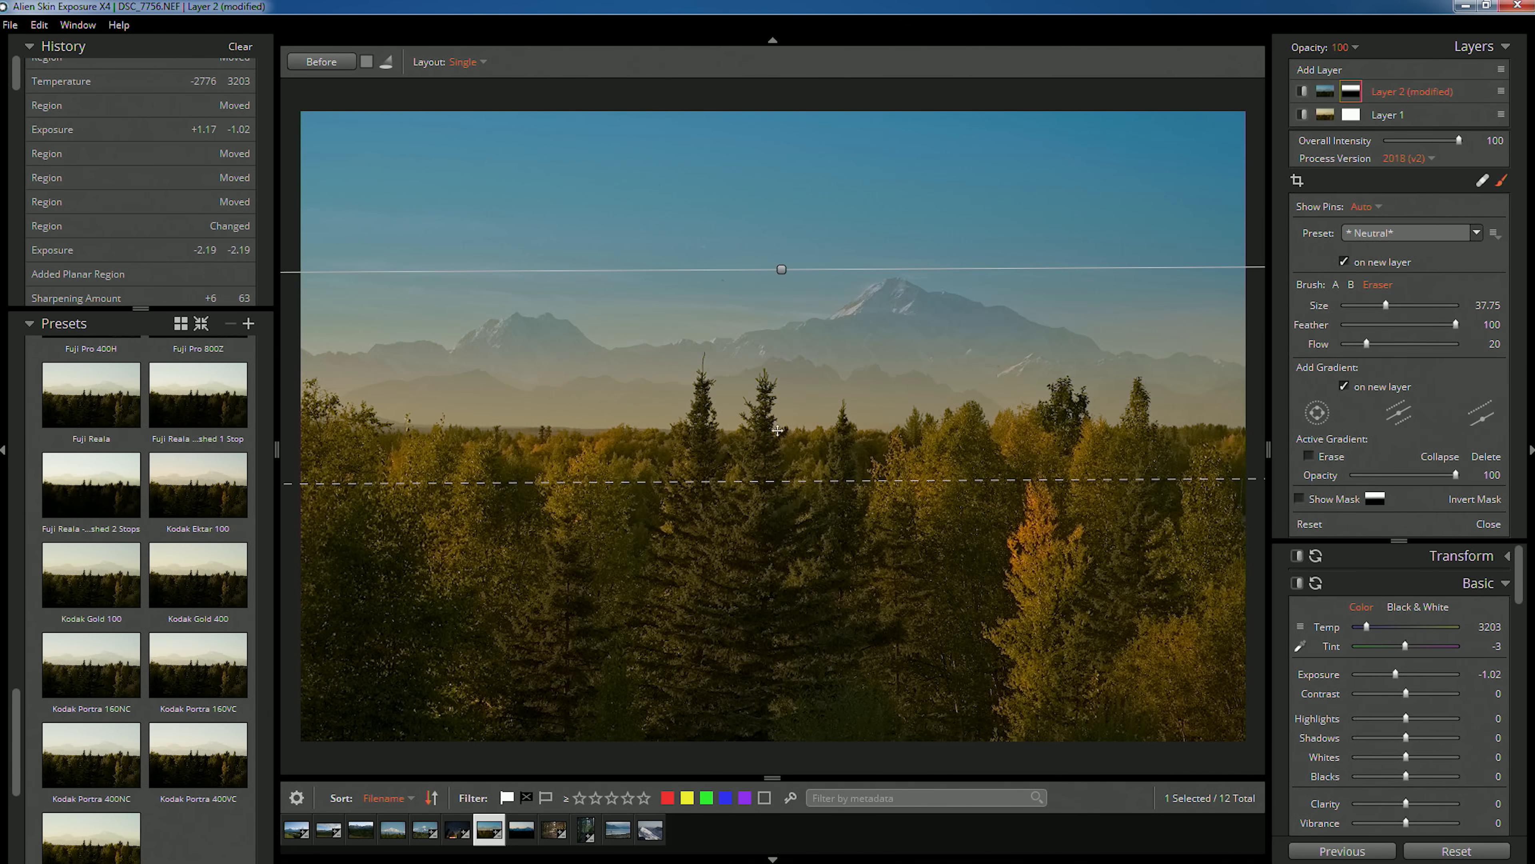
Step: Set the sky layer's Highlights to 64, Shadows to -2, Whites to 45 and Contrast to 17
left_click(1407, 739)
left_click_drag(1412, 759, 1439, 723)
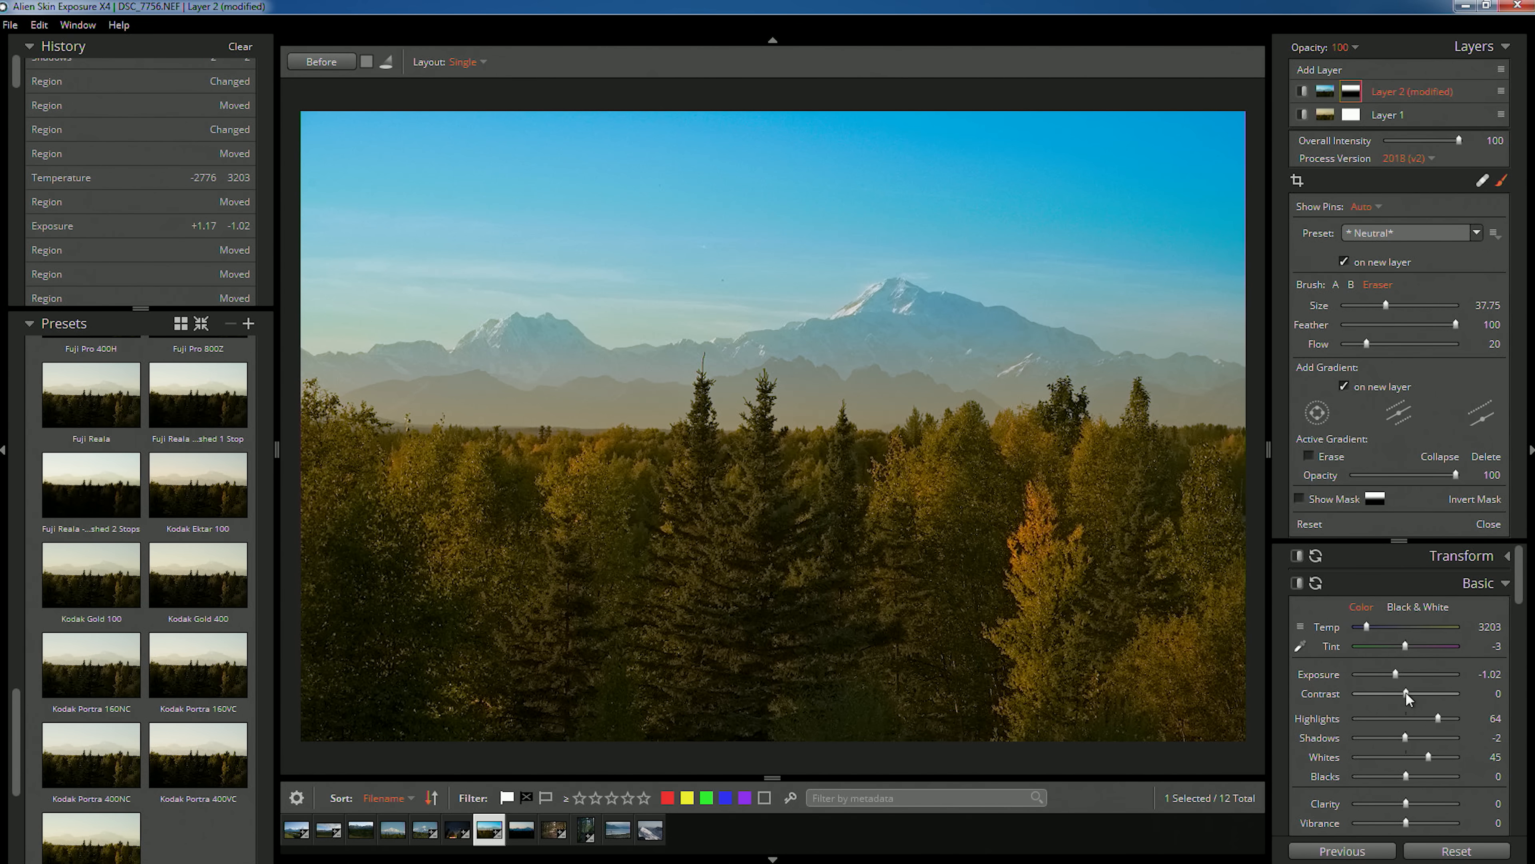
left_click_drag(1406, 692, 1414, 693)
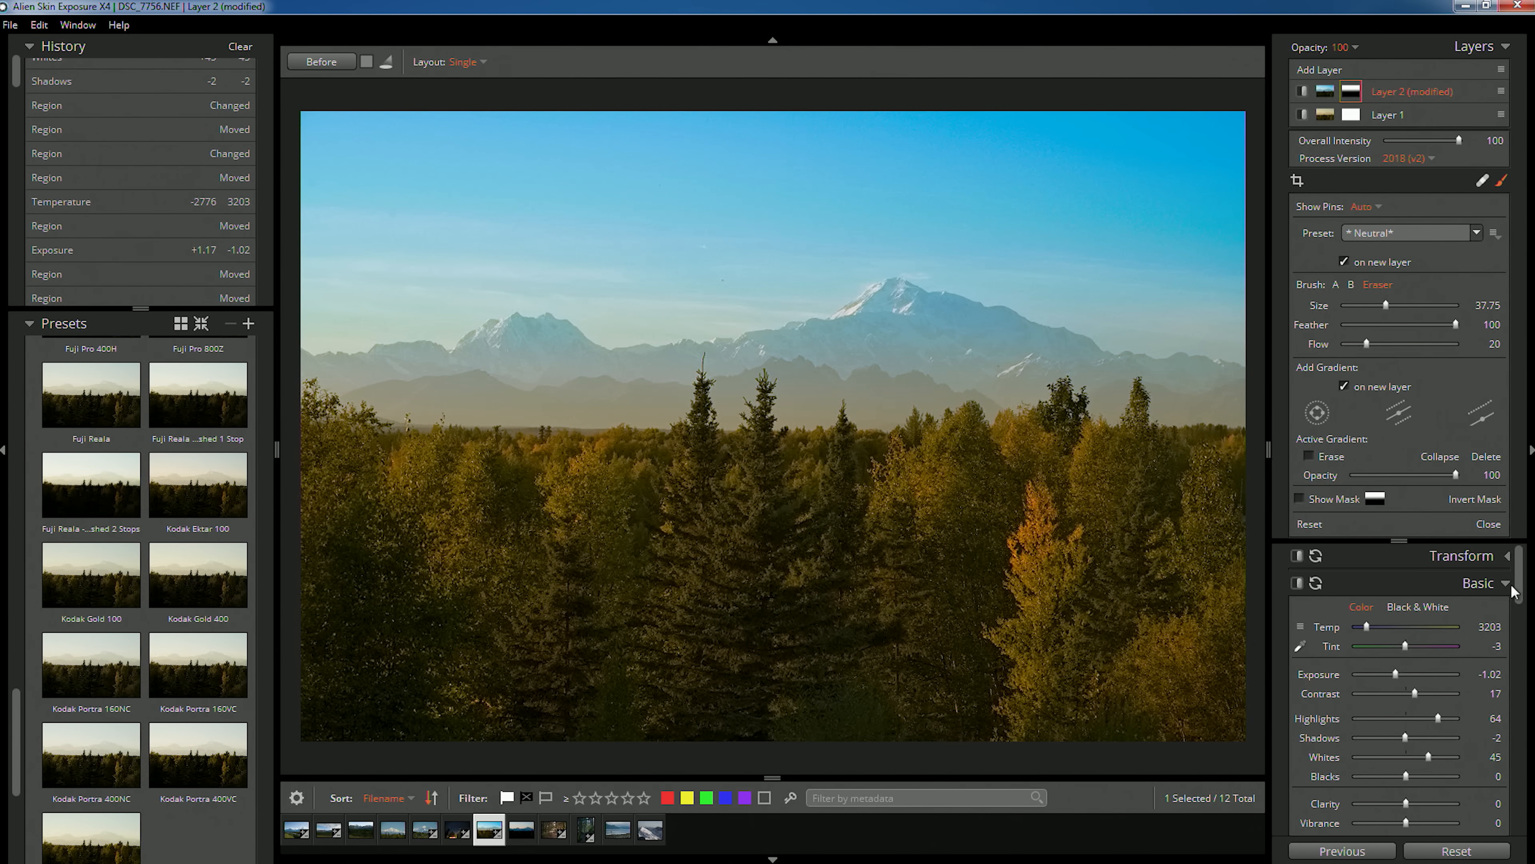
Step: Shift the sky layer's hue for Cyans to 28 and for Blues to 6 in the HSL color settings
left_click_drag(1521, 566, 1522, 616)
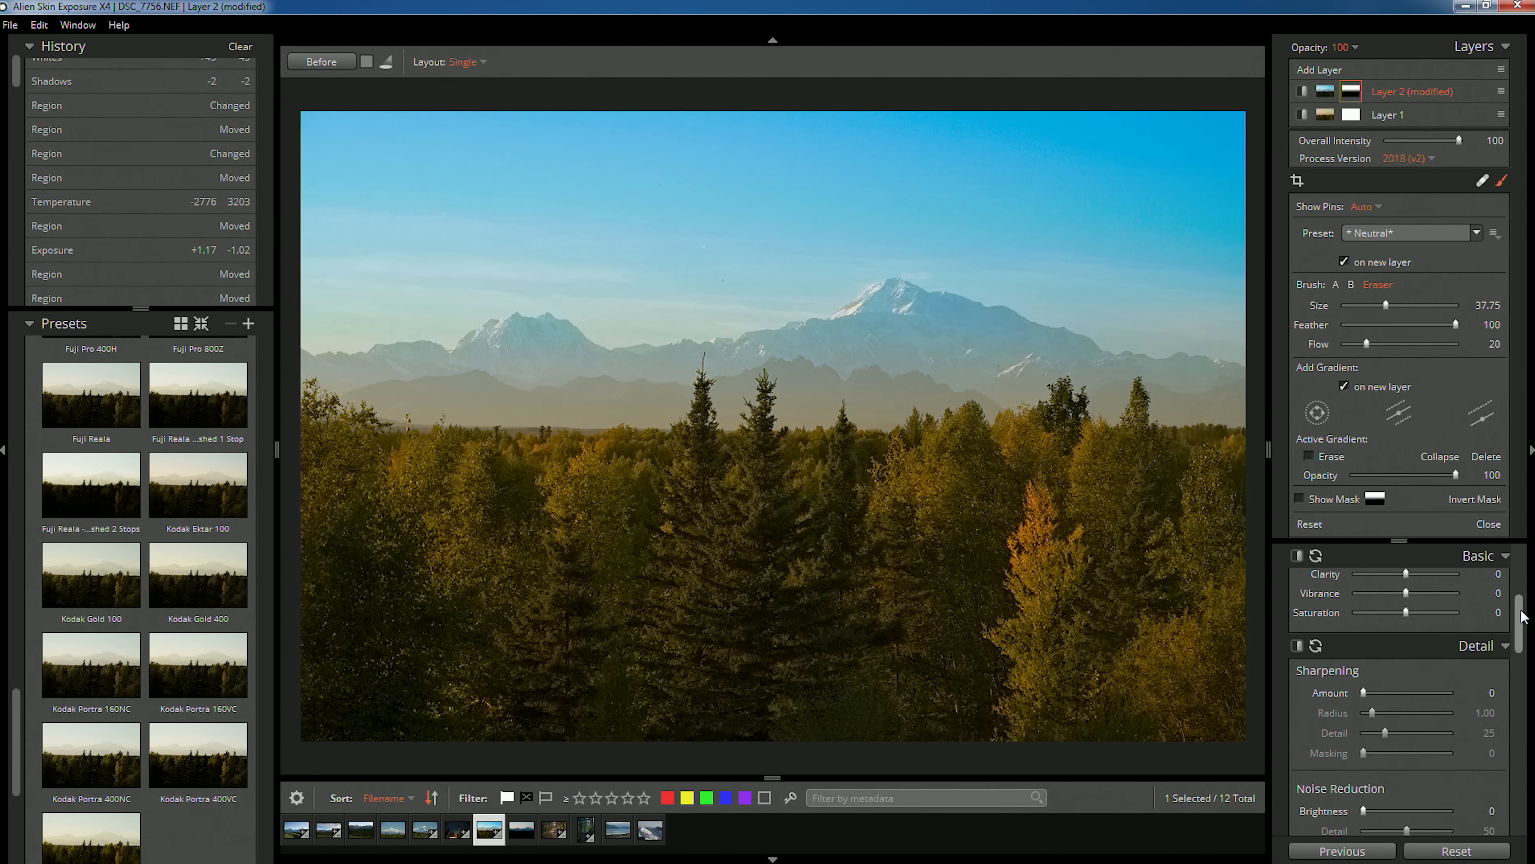
left_click_drag(1522, 617, 1524, 683)
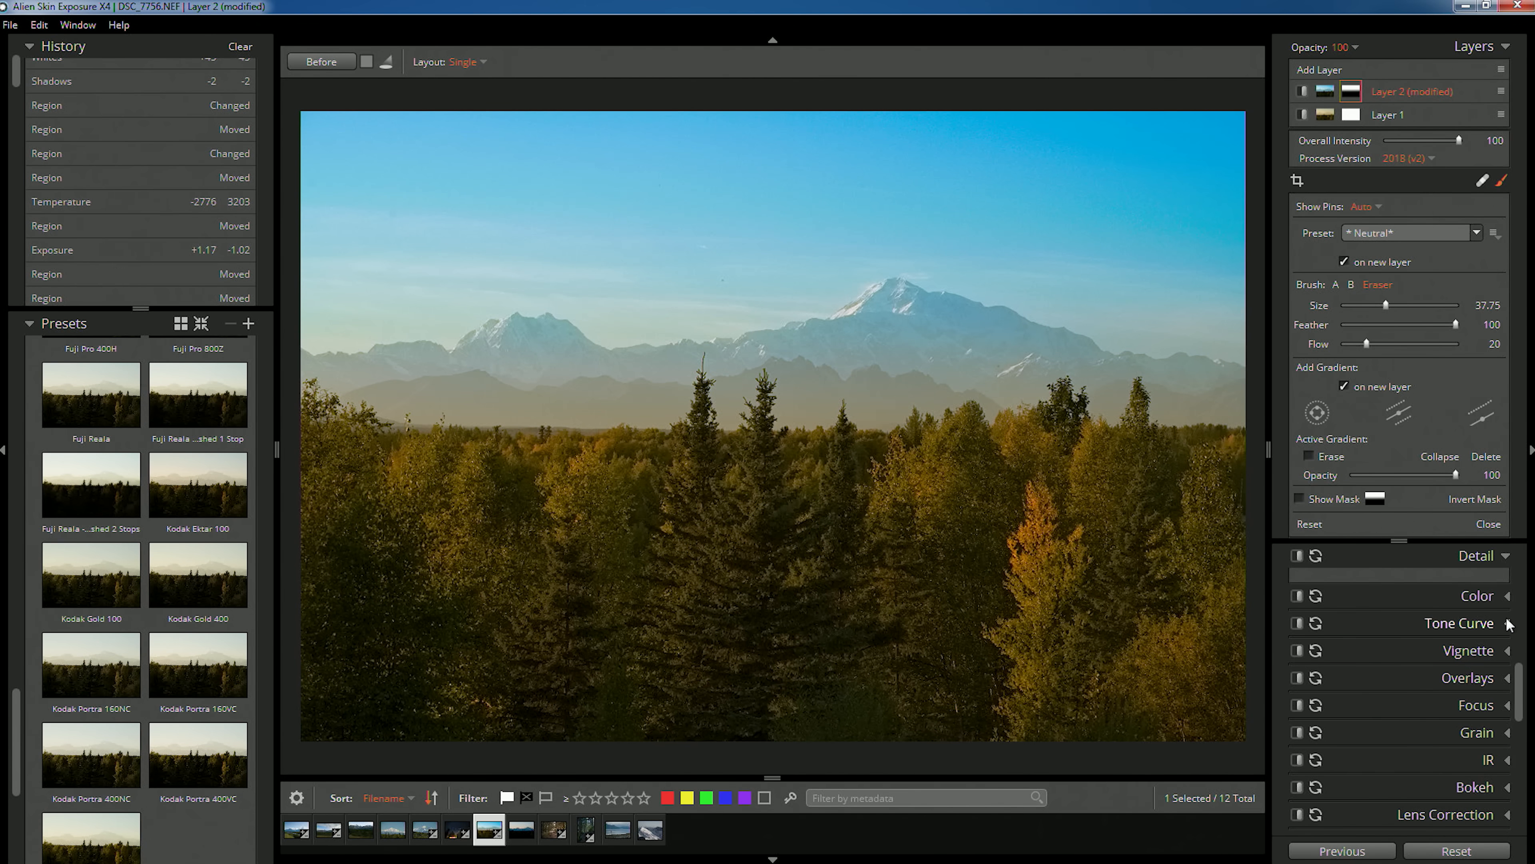
left_click(1507, 599)
mouse_move(1522, 634)
left_mouse_down()
mouse_move(1525, 717)
mouse_move(1521, 664)
left_mouse_up()
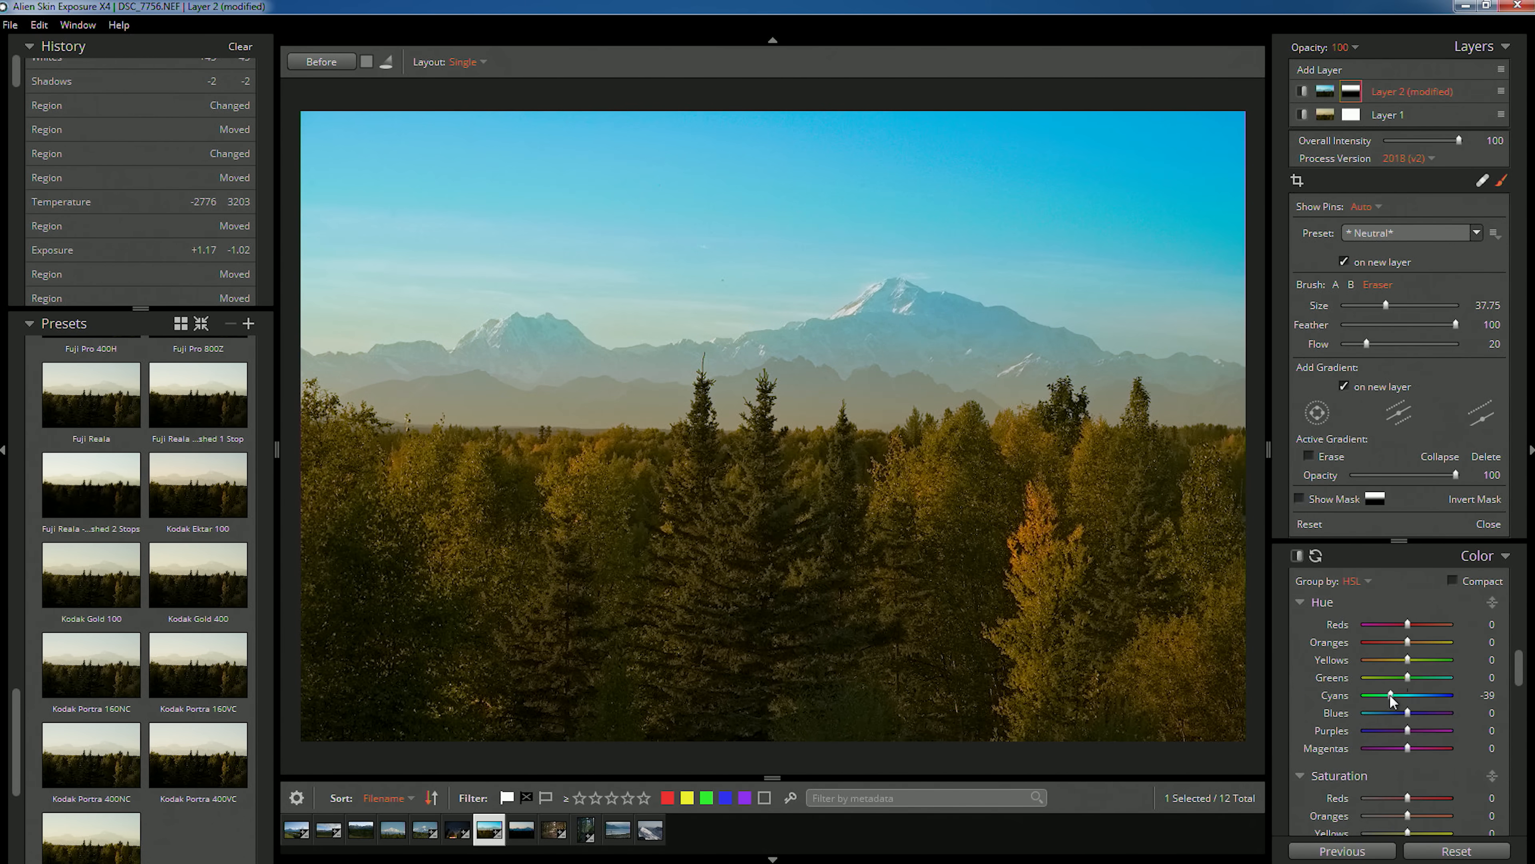
mouse_move(1391, 695)
left_mouse_down()
mouse_move(1375, 696)
mouse_move(1422, 699)
mouse_move(1390, 715)
mouse_move(1409, 715)
left_mouse_up()
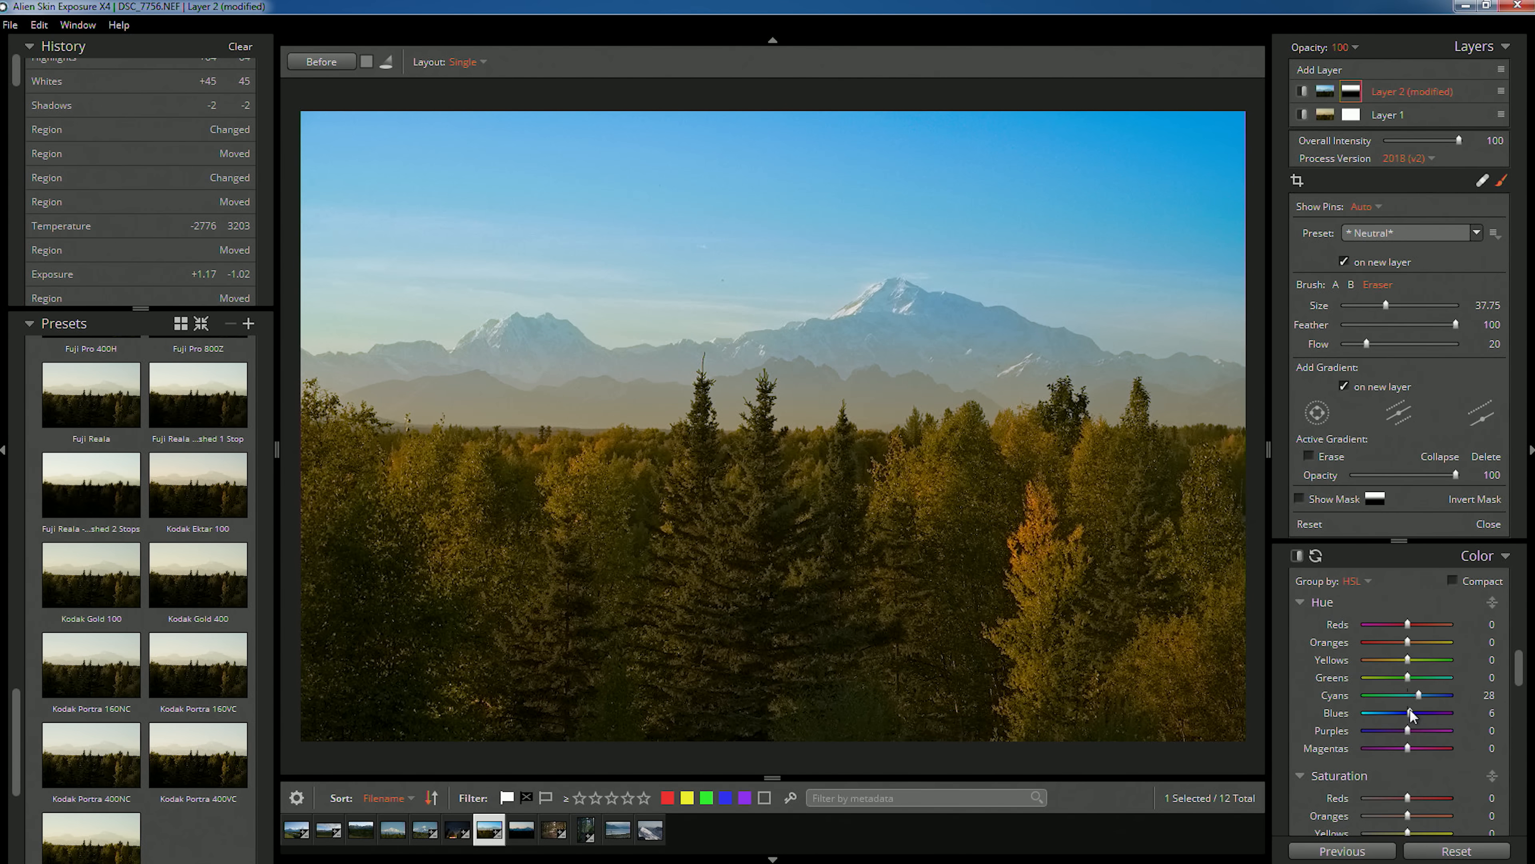
Step: Set the sky layer's Blues saturation to -23, Cyans luminance to -3 and Blues luminance to 47
scroll(1520, 676, "down", 3)
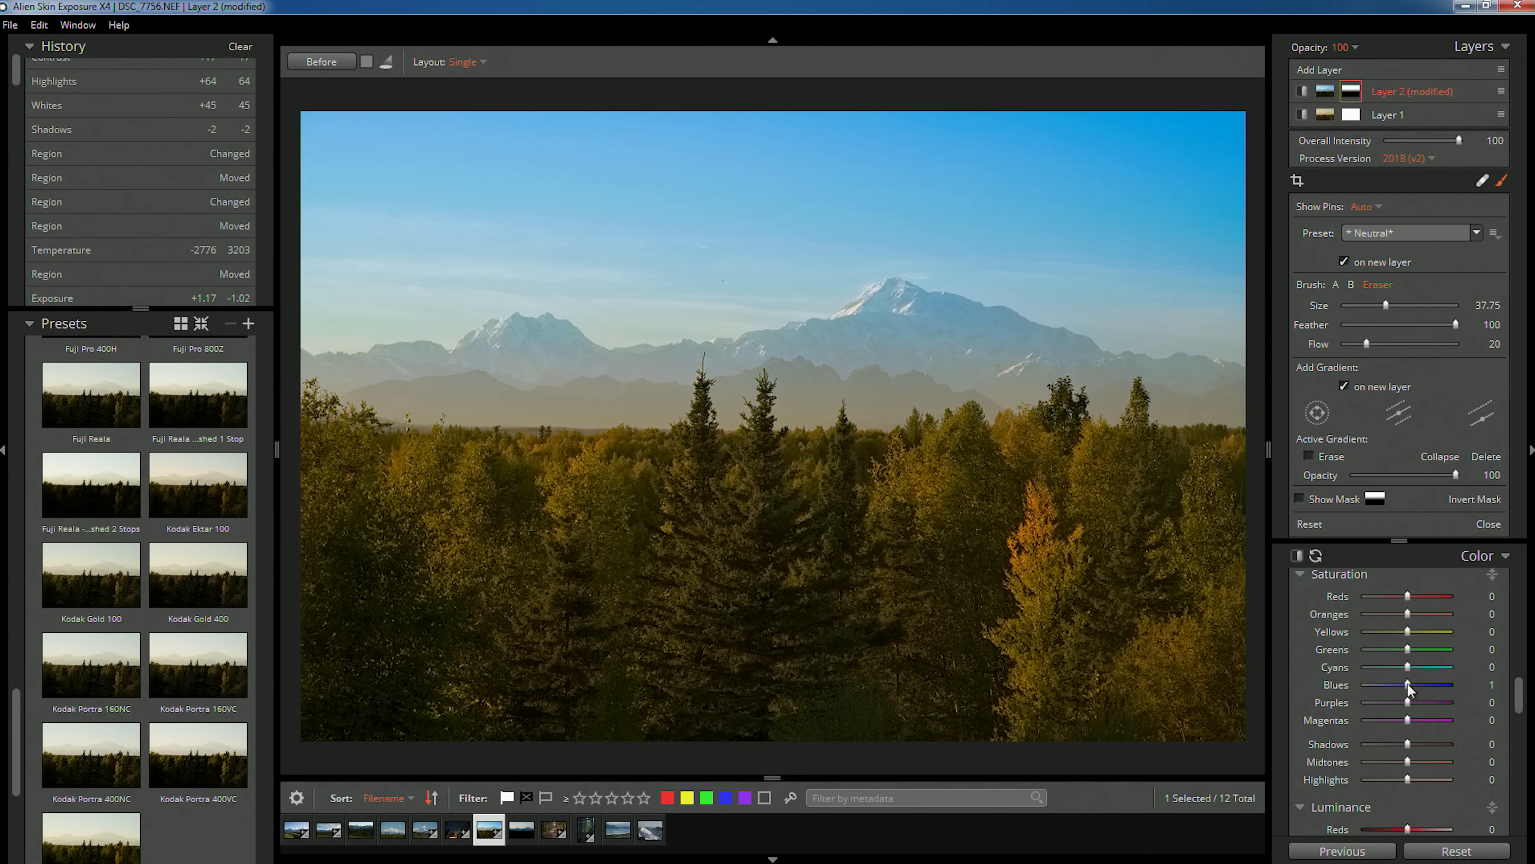
left_click_drag(1407, 682, 1396, 683)
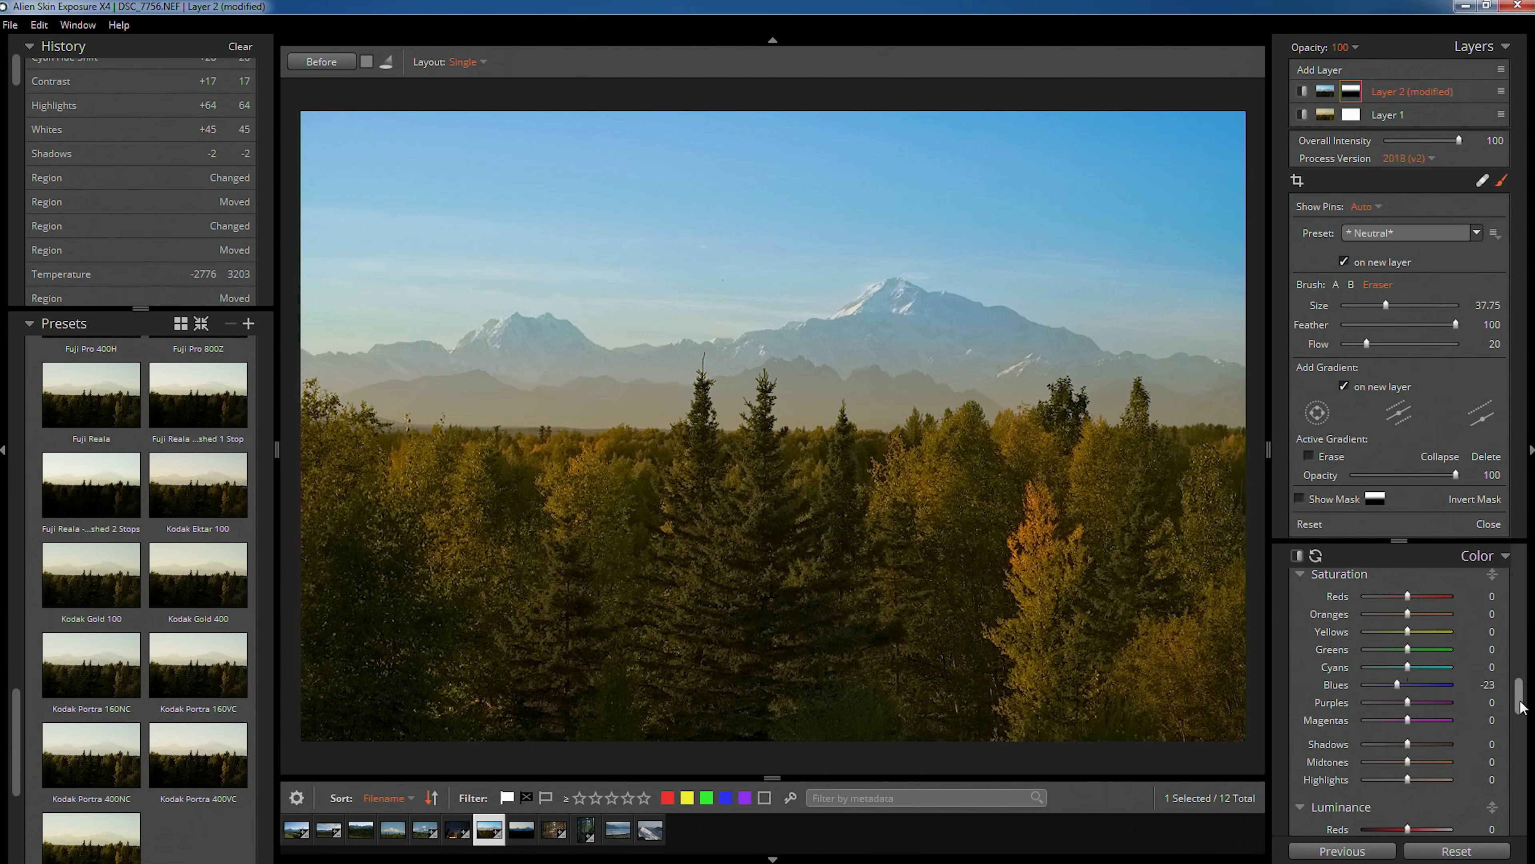
scroll(1522, 725, "down", 3)
left_click_drag(1409, 718, 1430, 734)
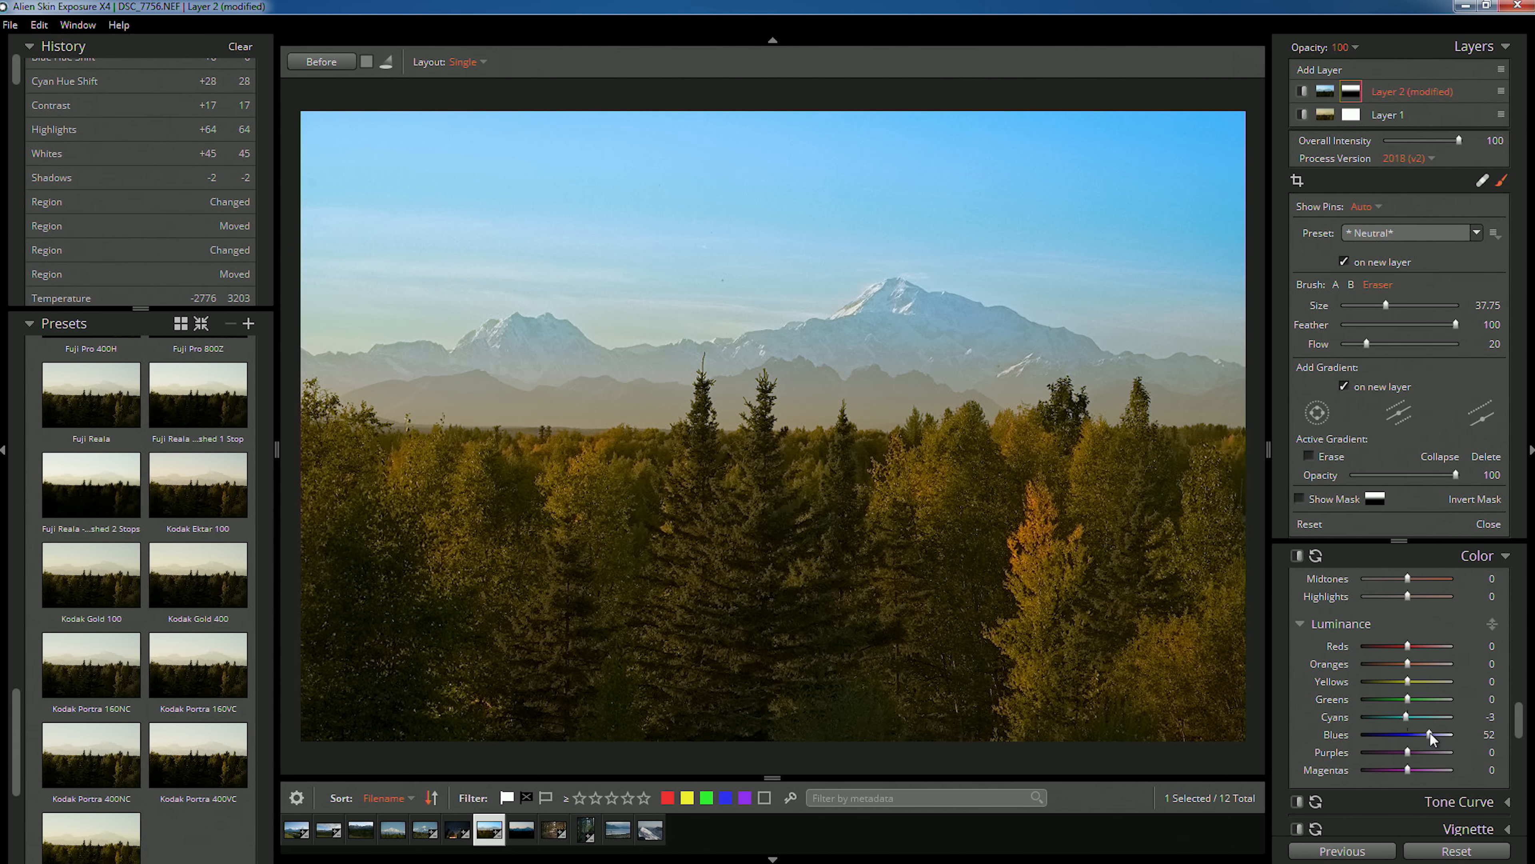
left_click_drag(1430, 733, 1427, 733)
Step: Set the sky layer's Vibrance to 25, Saturation to -17 and Clarity to 11
left_click_drag(1517, 708, 1512, 559)
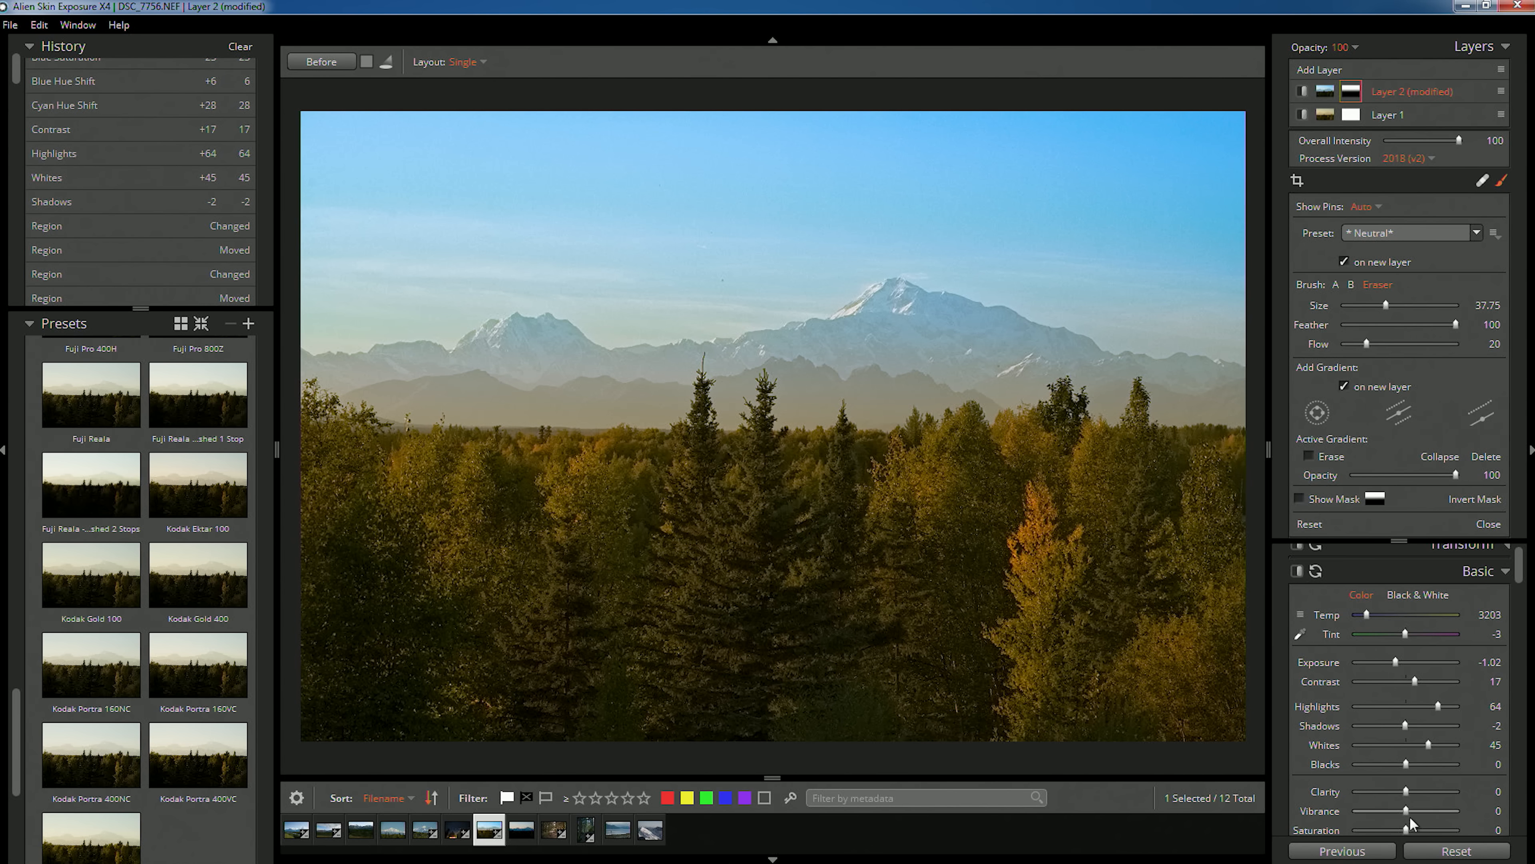
left_click_drag(1405, 830, 1398, 829)
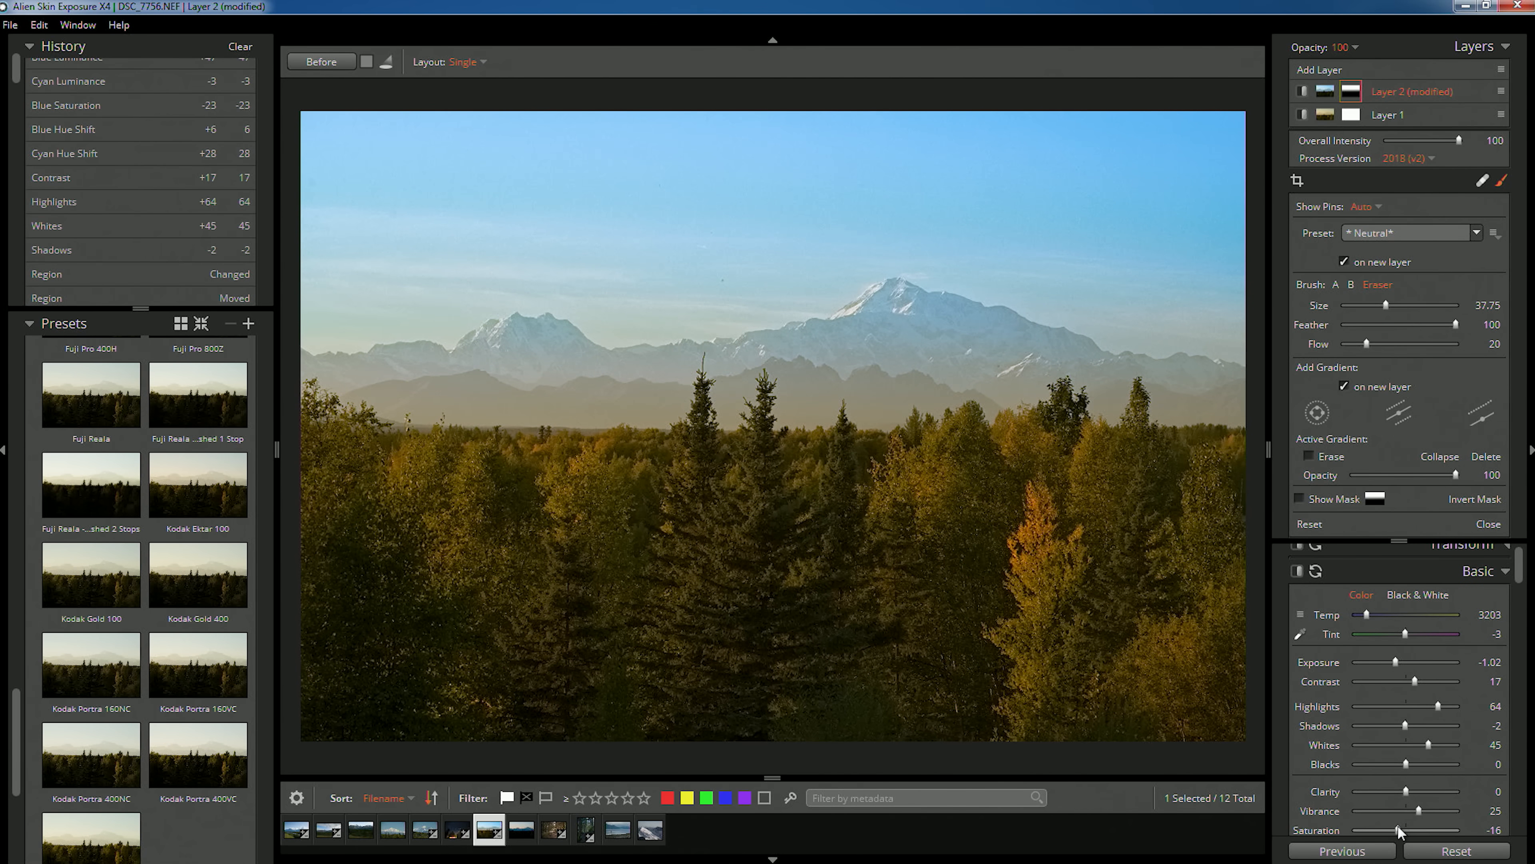
left_click_drag(1406, 791, 1412, 789)
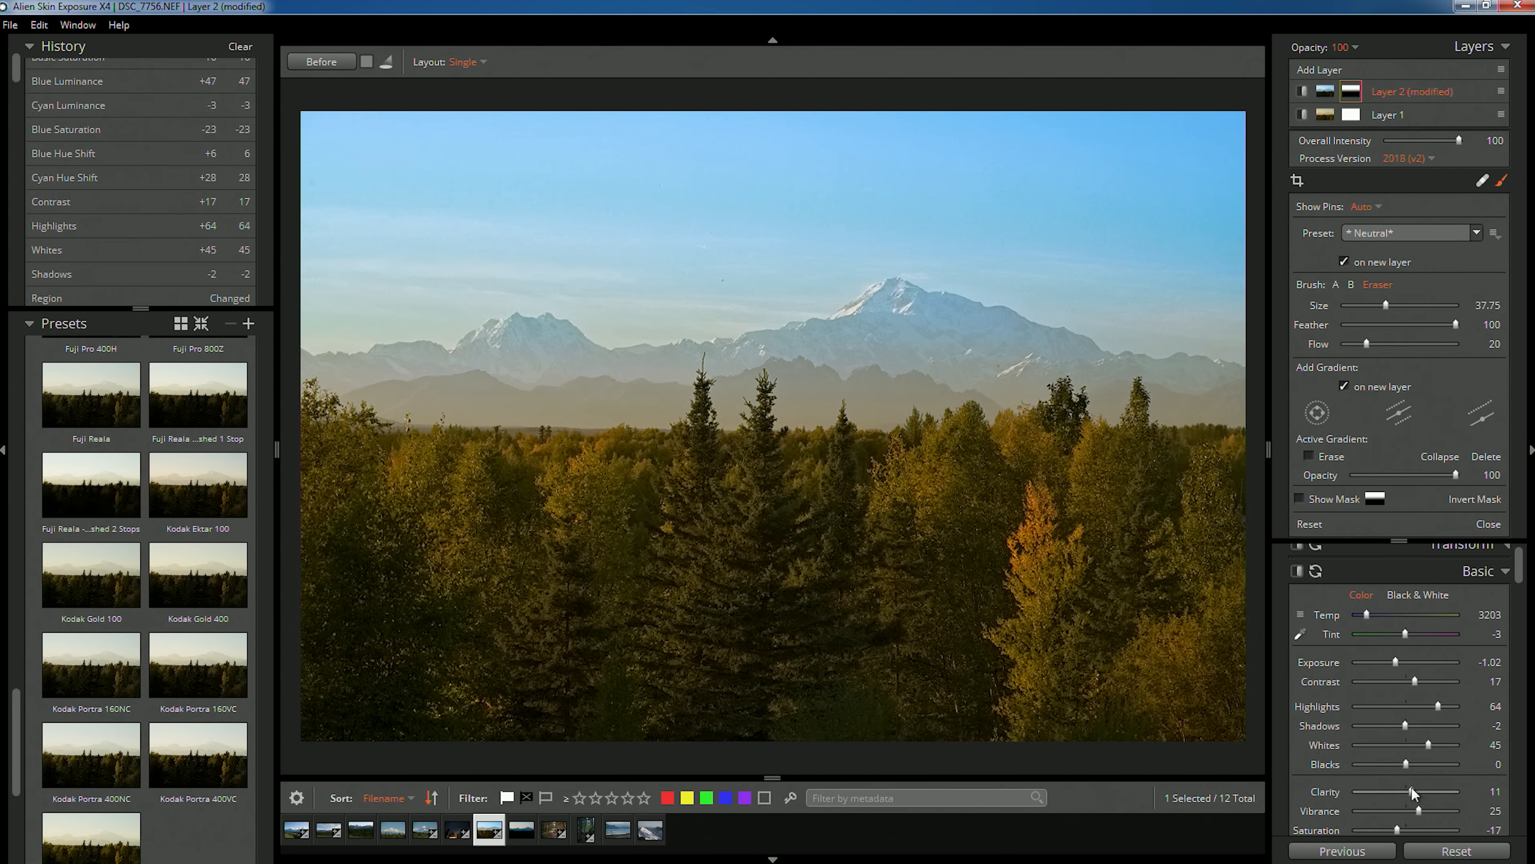
Step: Paint brush B strokes at size 25 and flow 52 into the Layer 2 mask across the hazy foothills above the treeline
left_click(1398, 413)
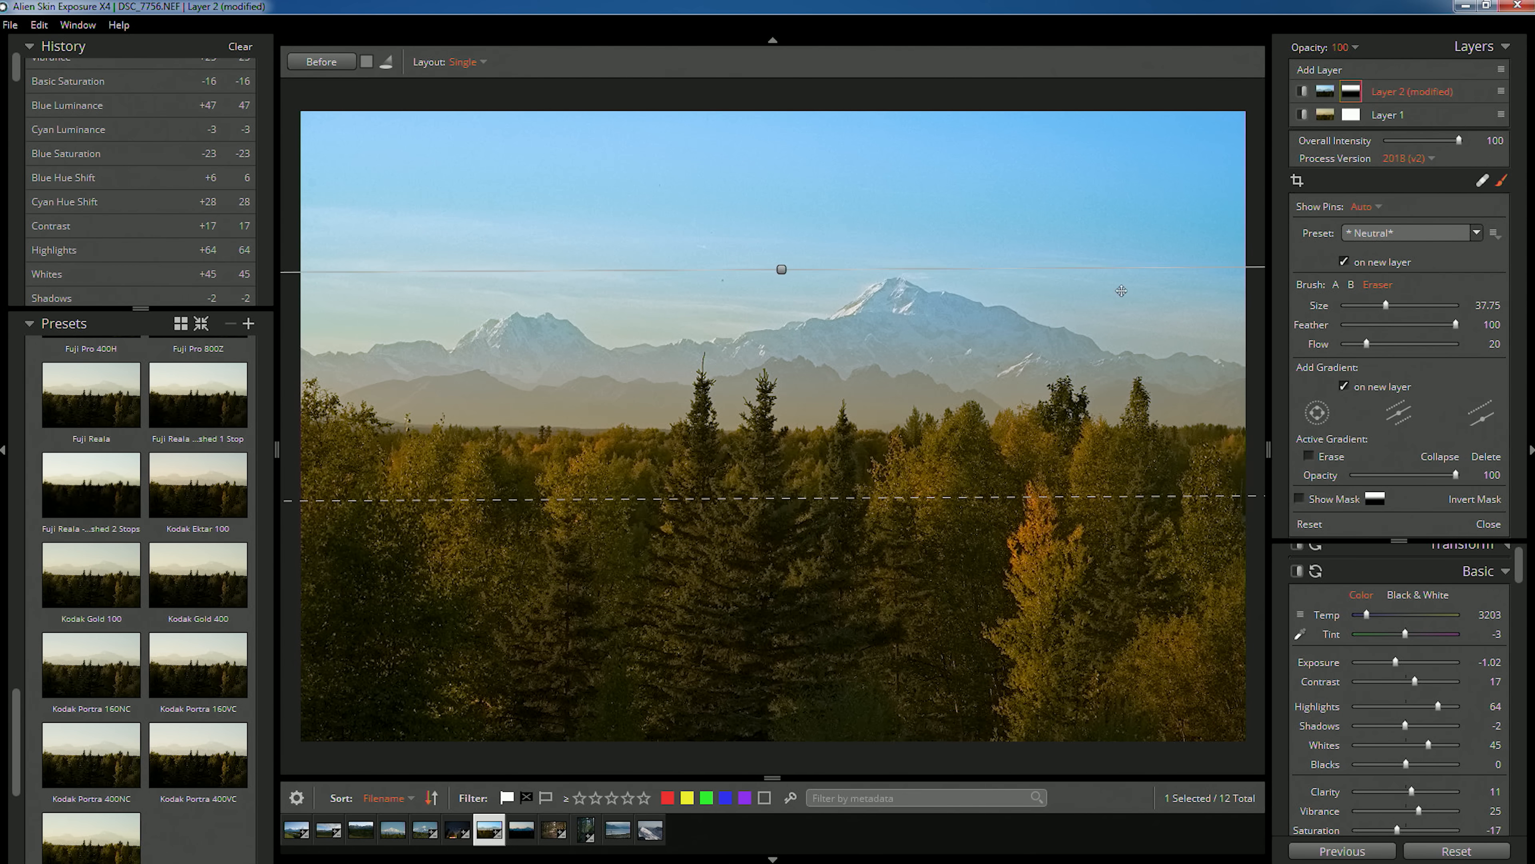
left_click(1354, 113)
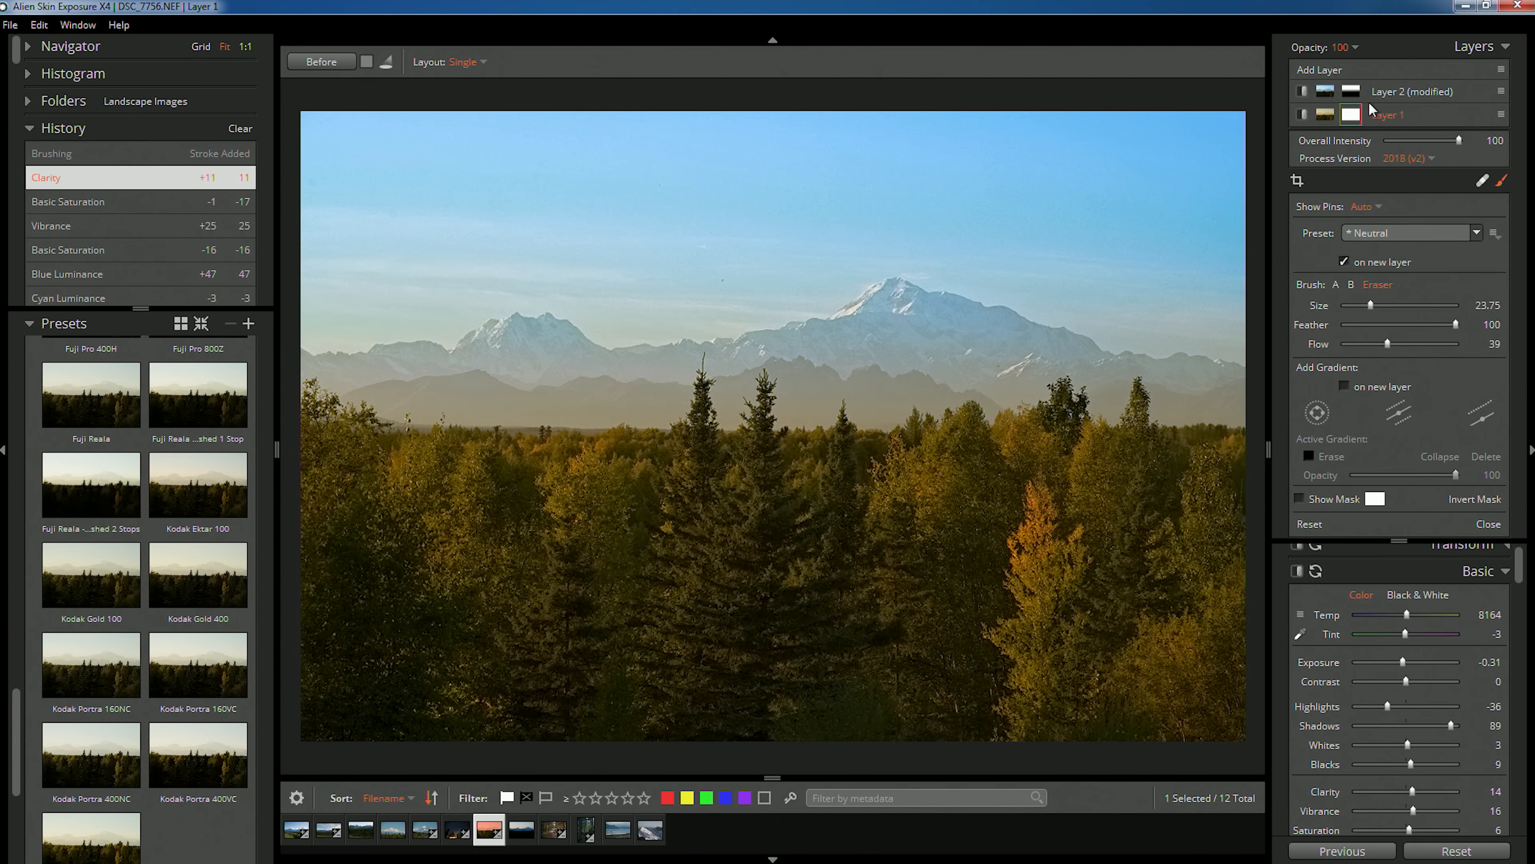
left_click(1355, 96)
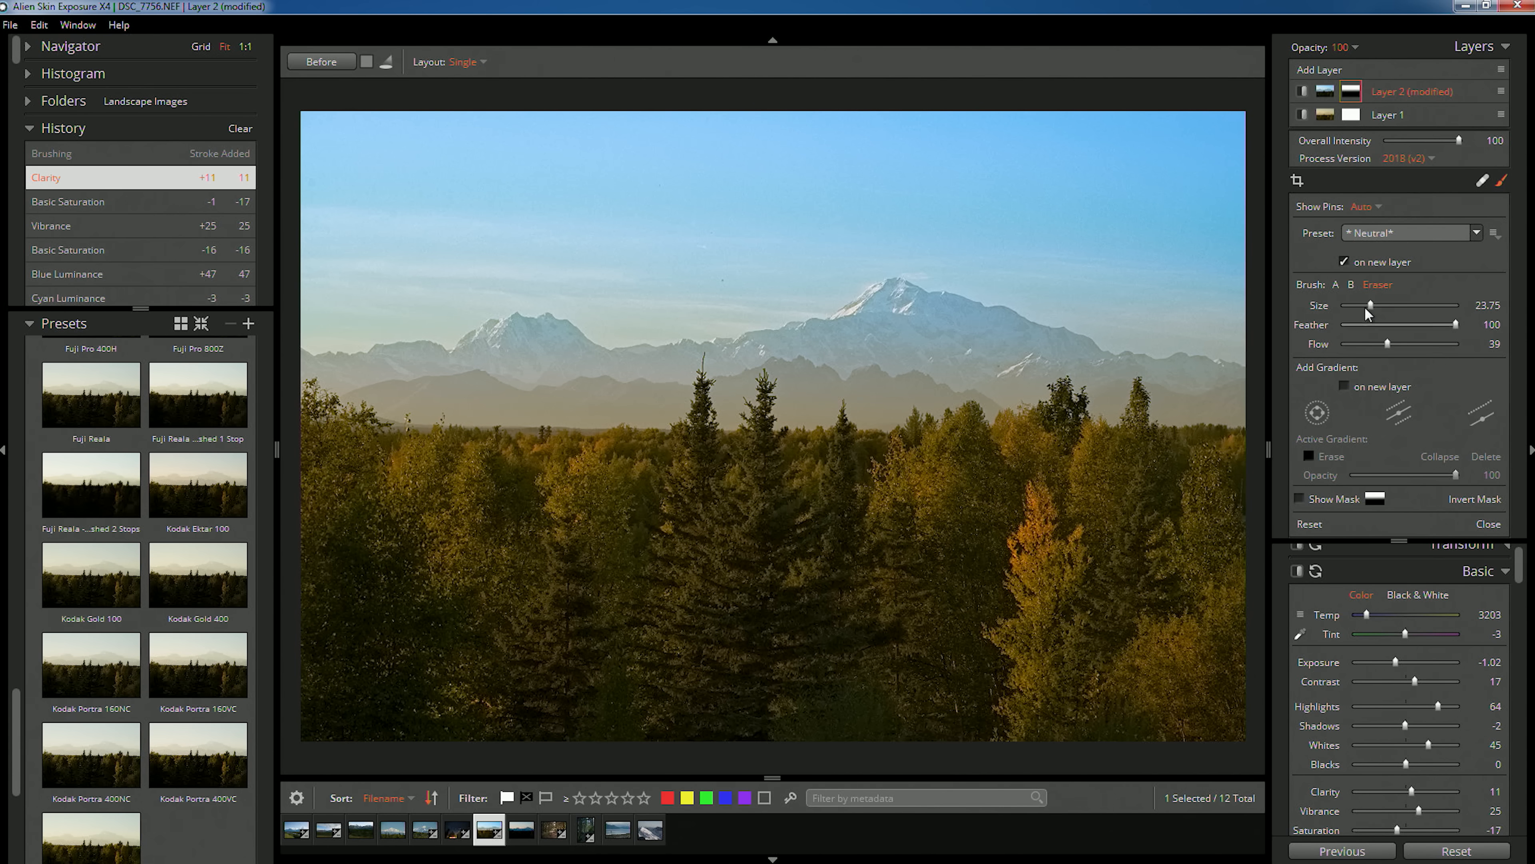
left_click(1351, 287)
key("bracketleft")
key("bracketleft")
left_click_drag(893, 395, 782, 394)
left_click_drag(962, 395, 1061, 394)
left_click_drag(698, 414, 321, 396)
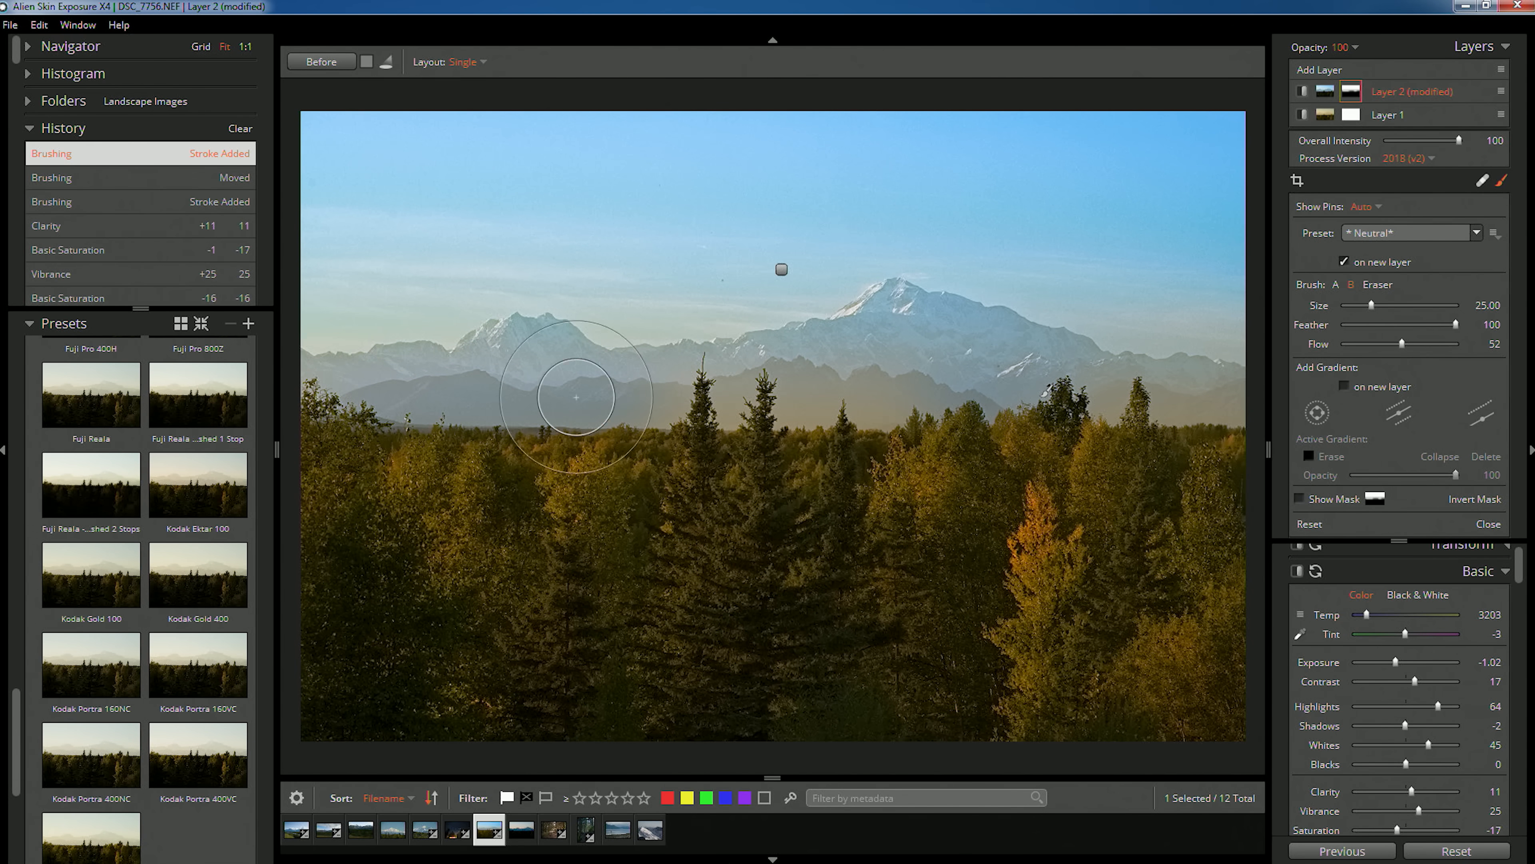
left_click_drag(750, 390, 997, 395)
left_click_drag(1220, 398, 1329, 389)
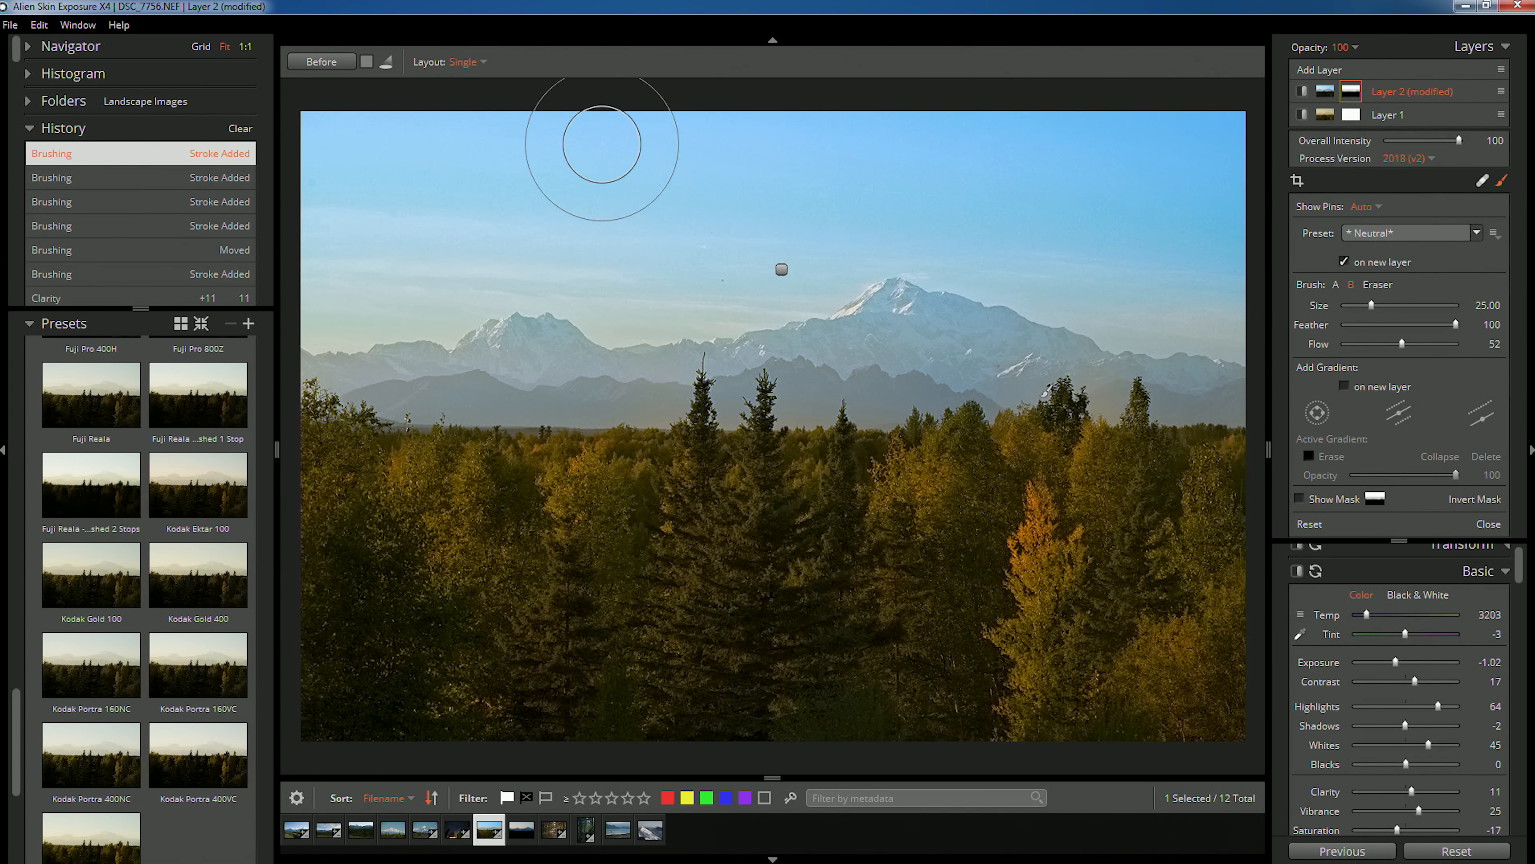
Step: Compare the edited mountain photo with its original unedited version
left_click(326, 62)
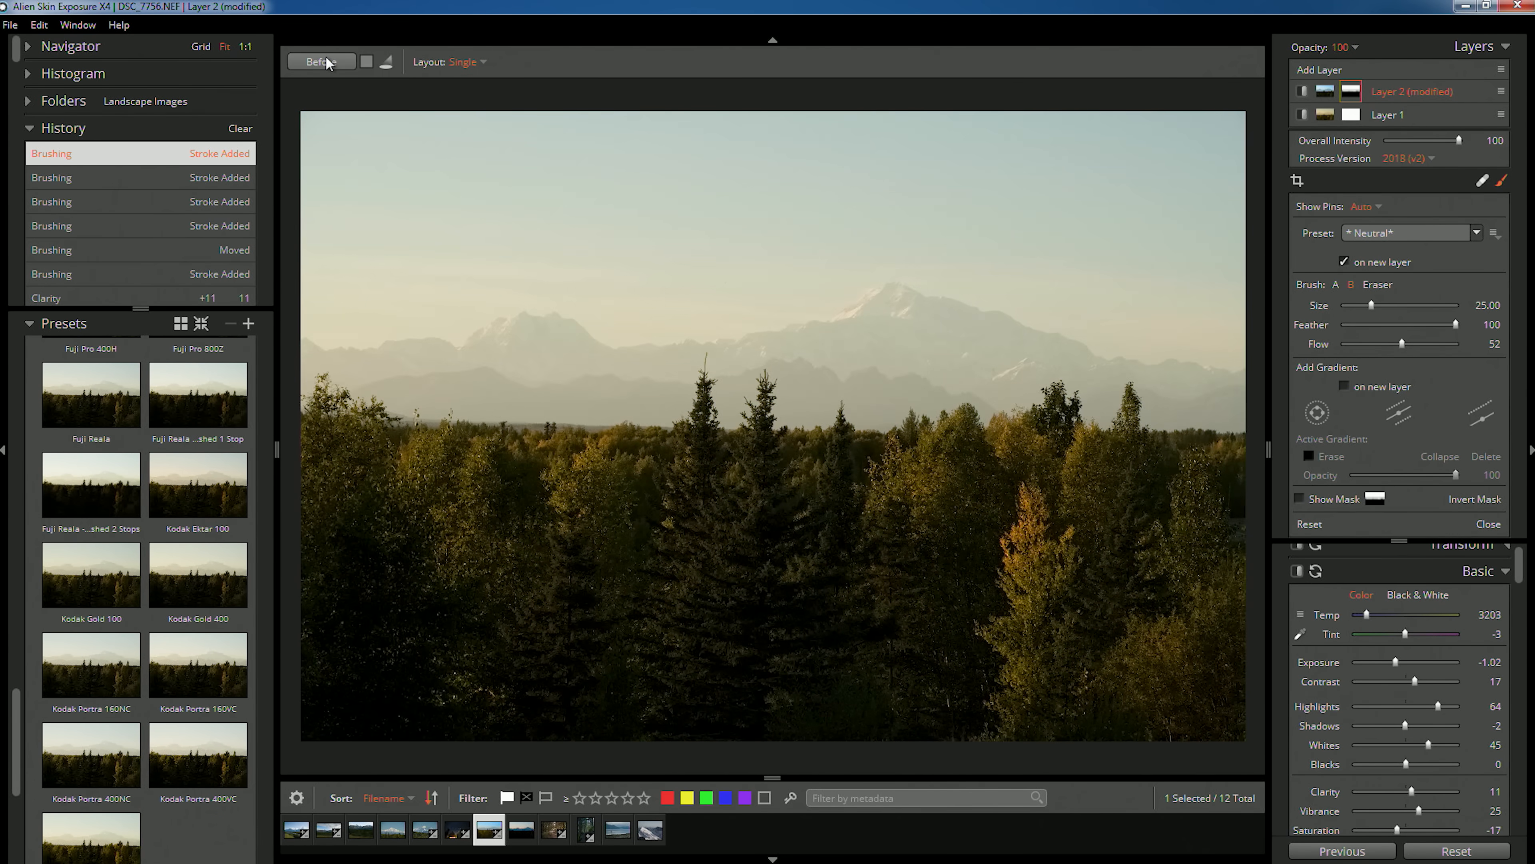
left_click(326, 63)
left_click(326, 63)
left_click(326, 63)
left_click(326, 63)
left_click(326, 63)
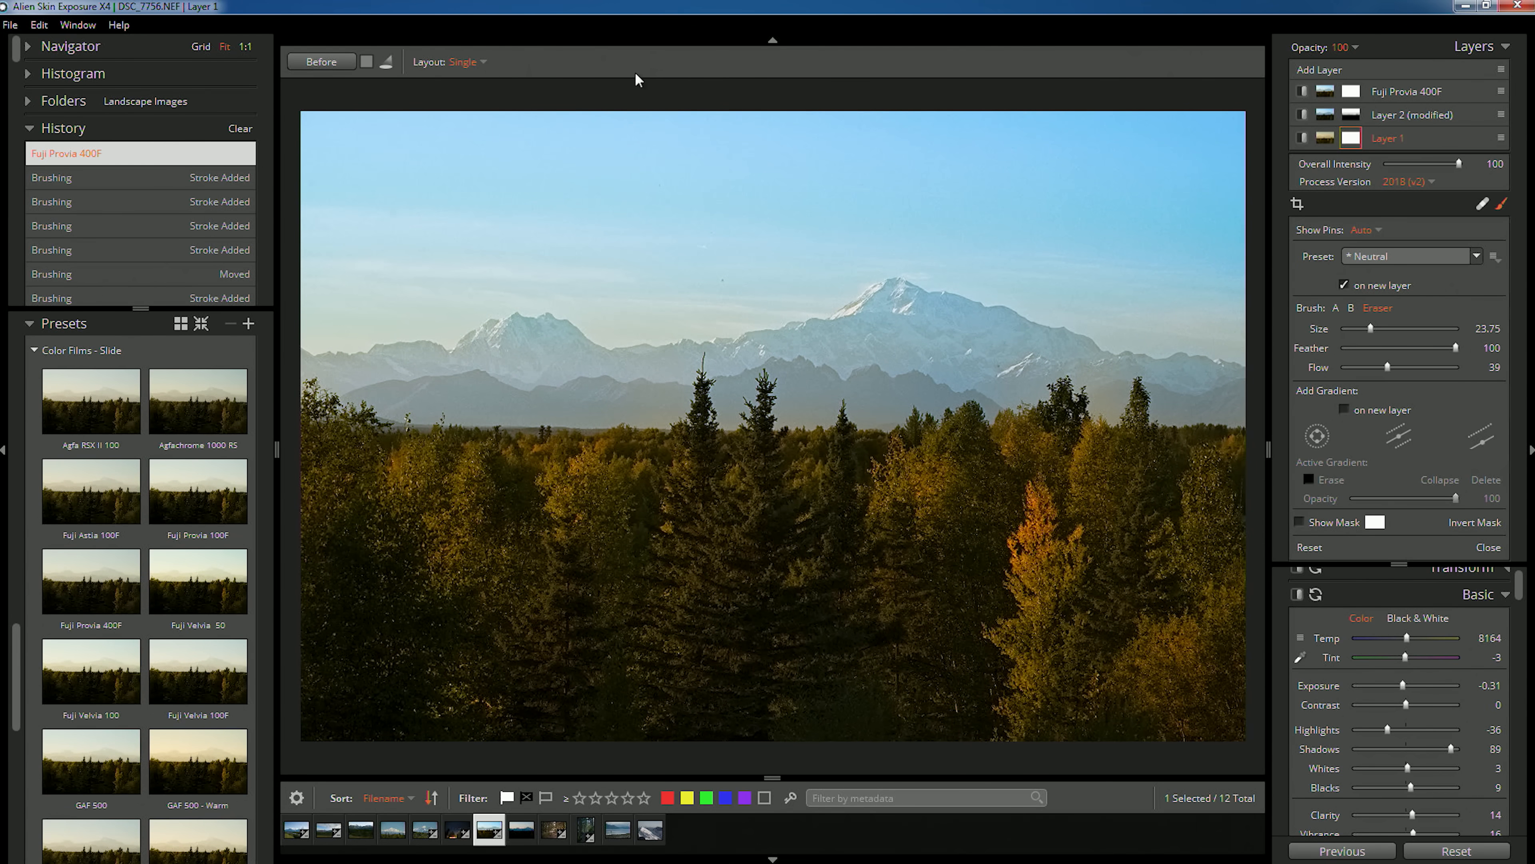
Step: Open the DSC_6633.NEF mountain landscape photo from the image grid
left_click(605, 92)
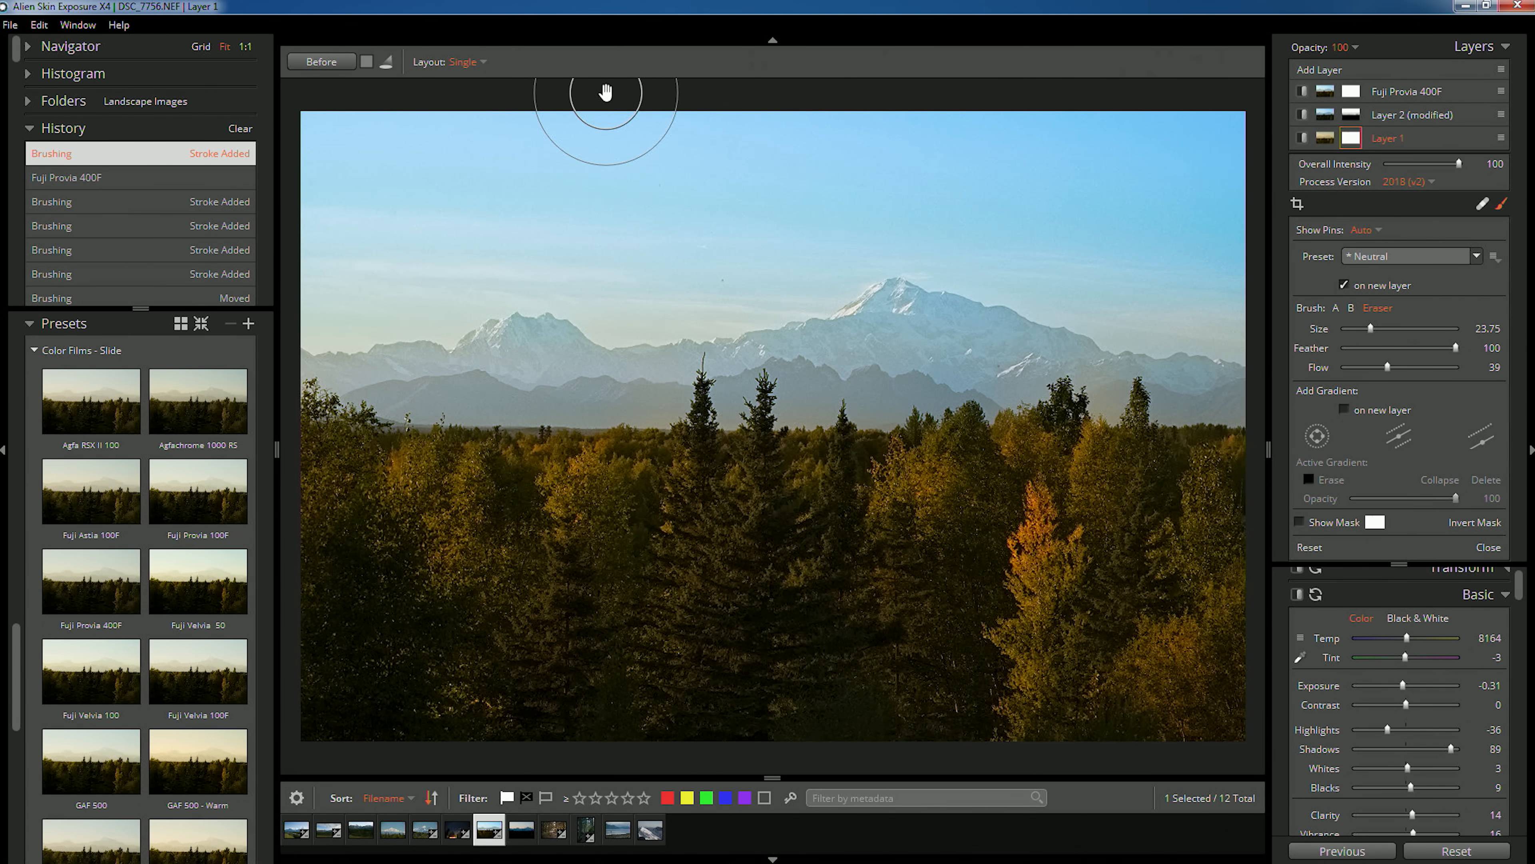
key("g")
double_click(575, 247)
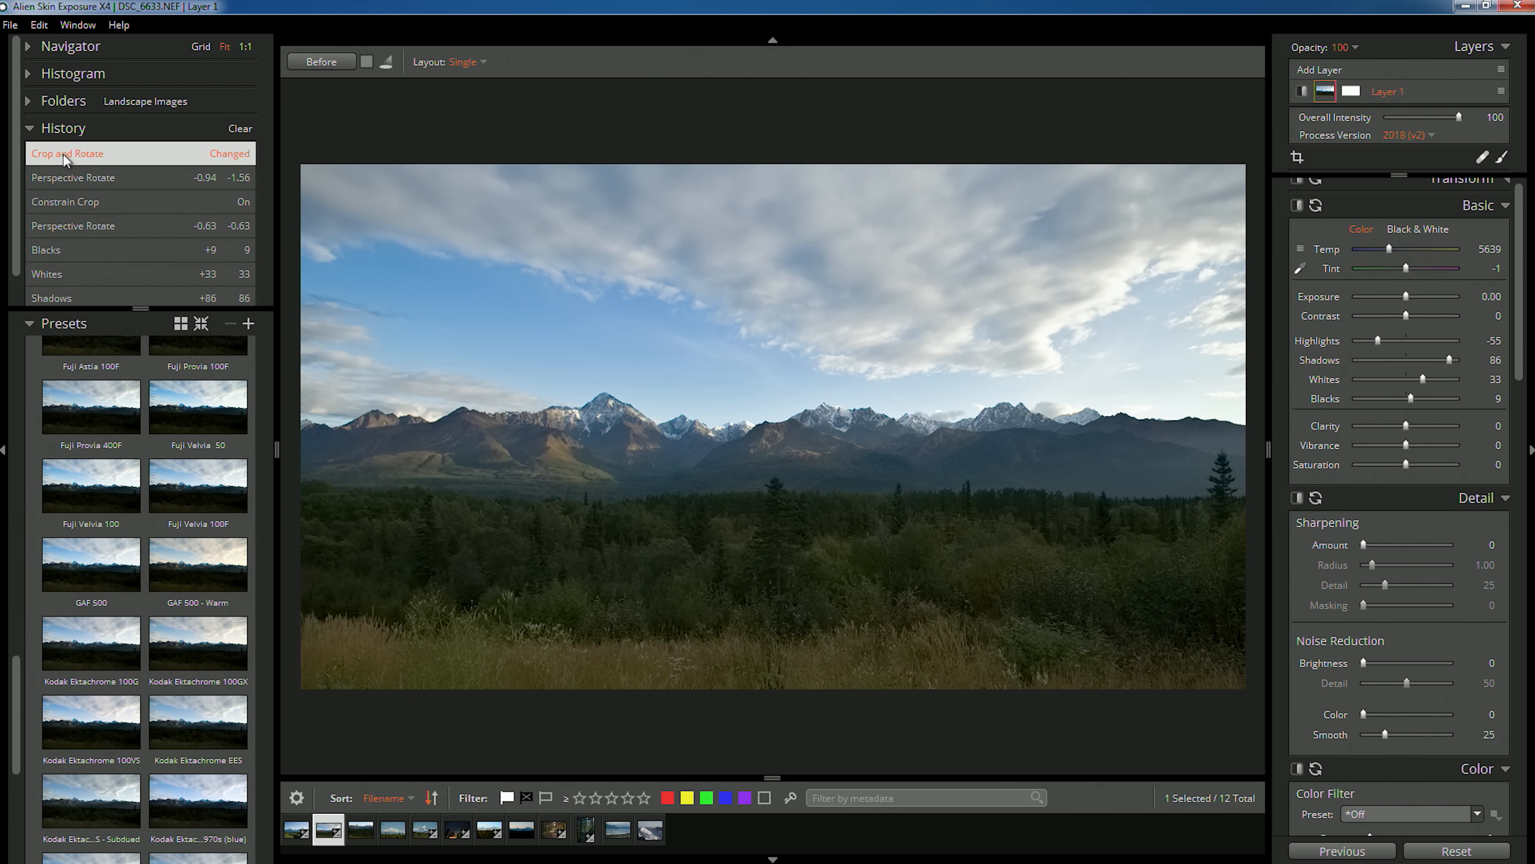
Step: Step through the photo's edit history to compare its highlights, shadows and perspective stages
left_click(85, 178)
scroll(86, 179, "down", 1)
left_click(122, 267)
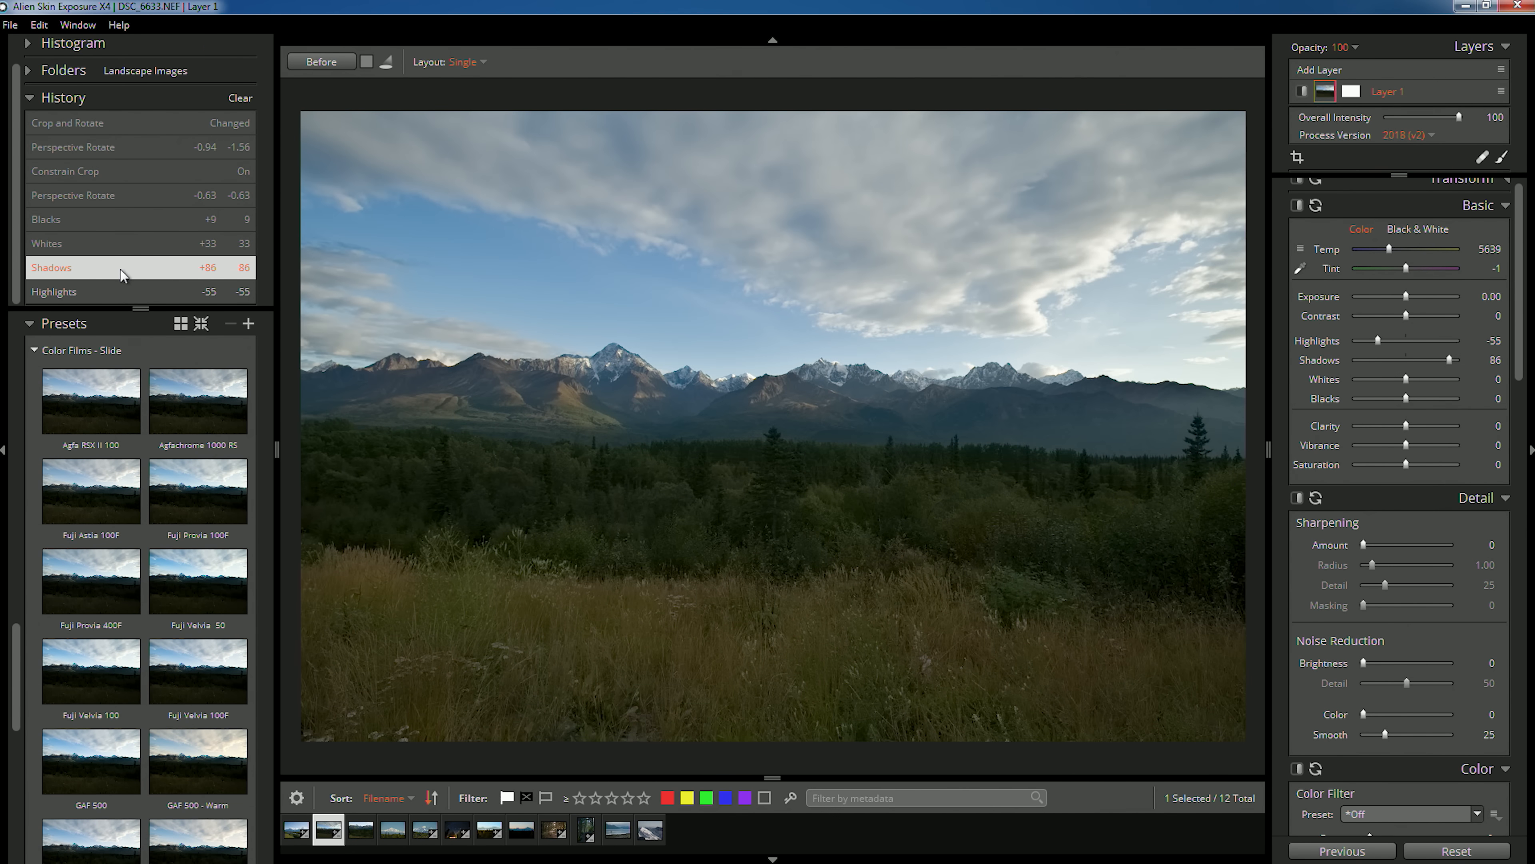
left_click(84, 296)
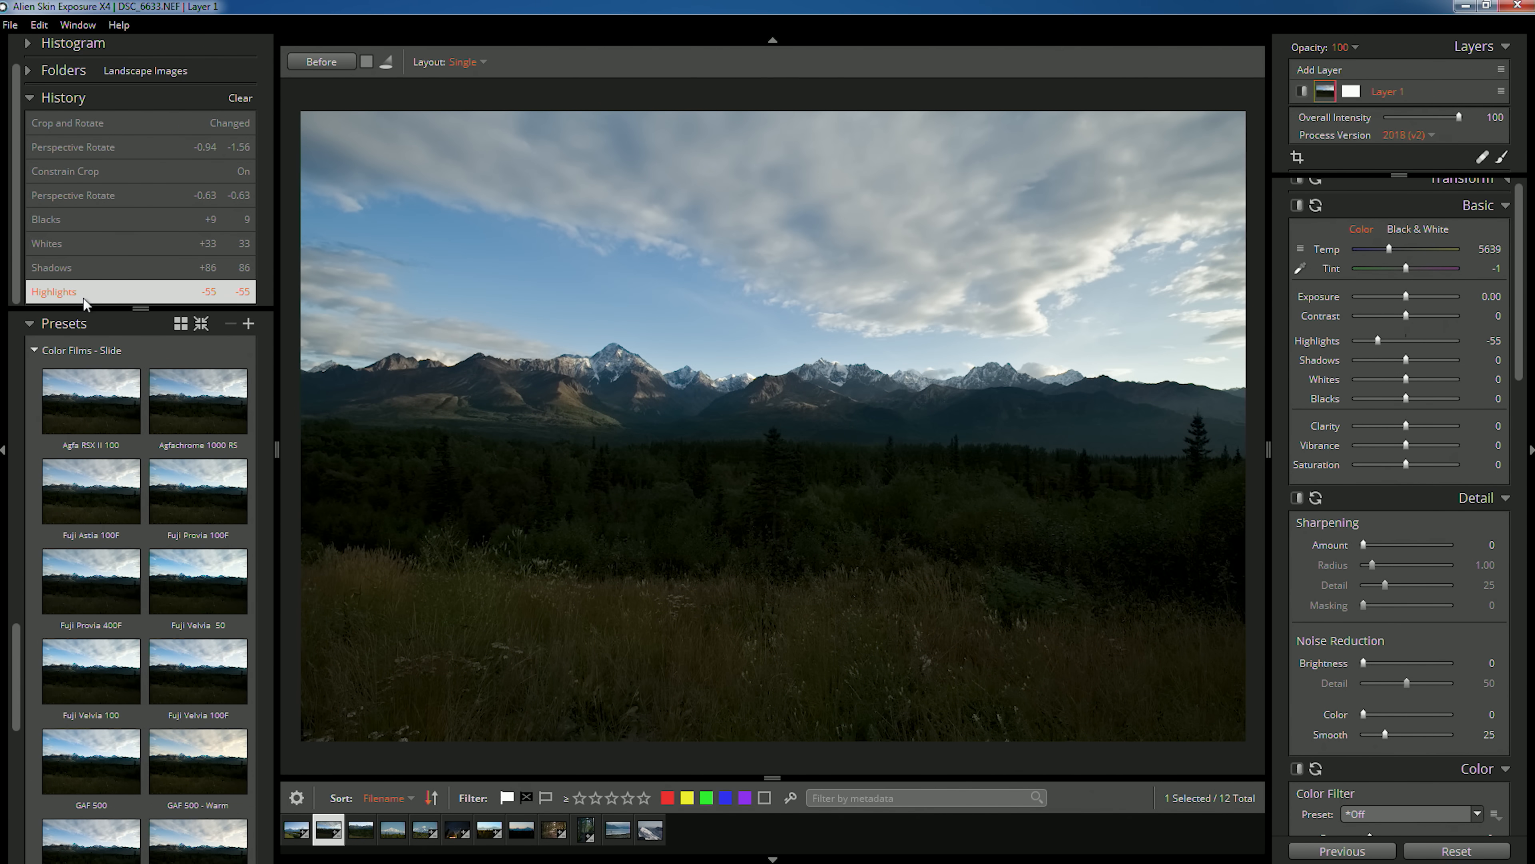
left_click(82, 273)
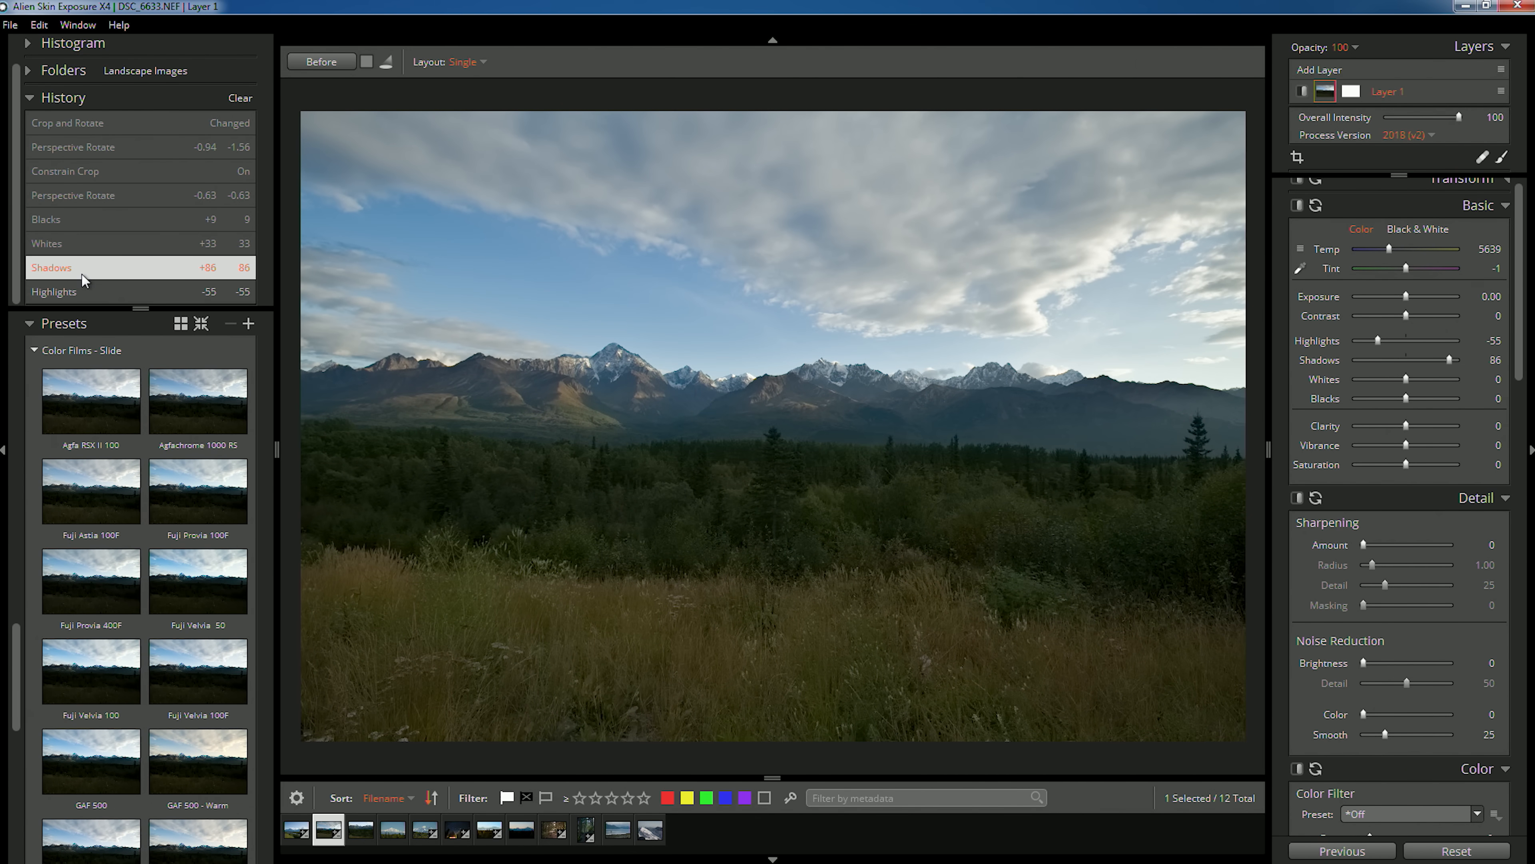
left_click(96, 116)
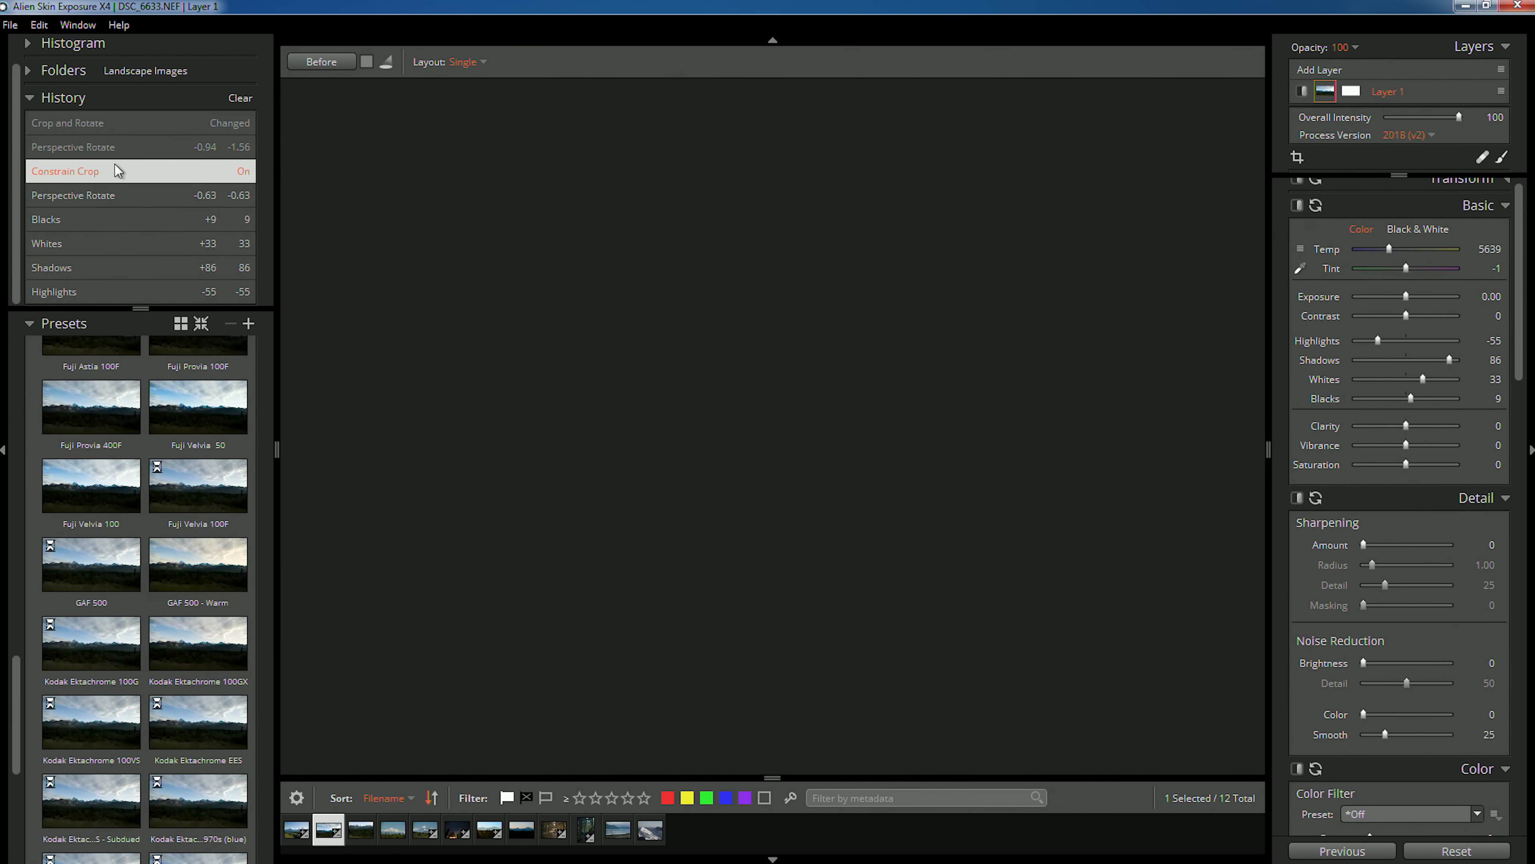
scroll(122, 163, "up", 1)
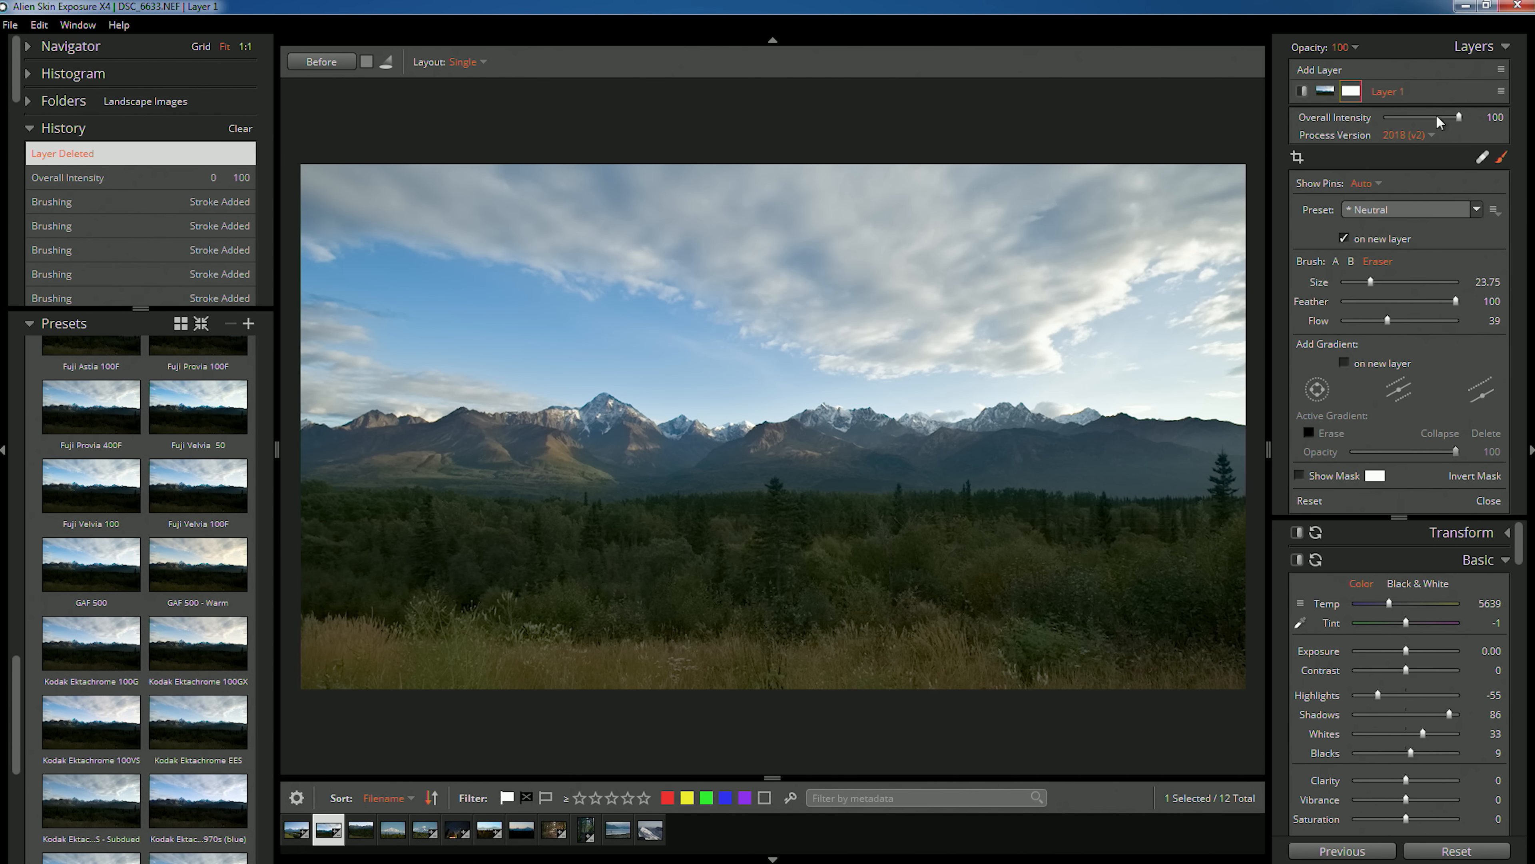
Step: Add a new brush layer using the Dodge (Lighten) preset
left_click(1501, 162)
left_click(1502, 159)
left_click(1477, 210)
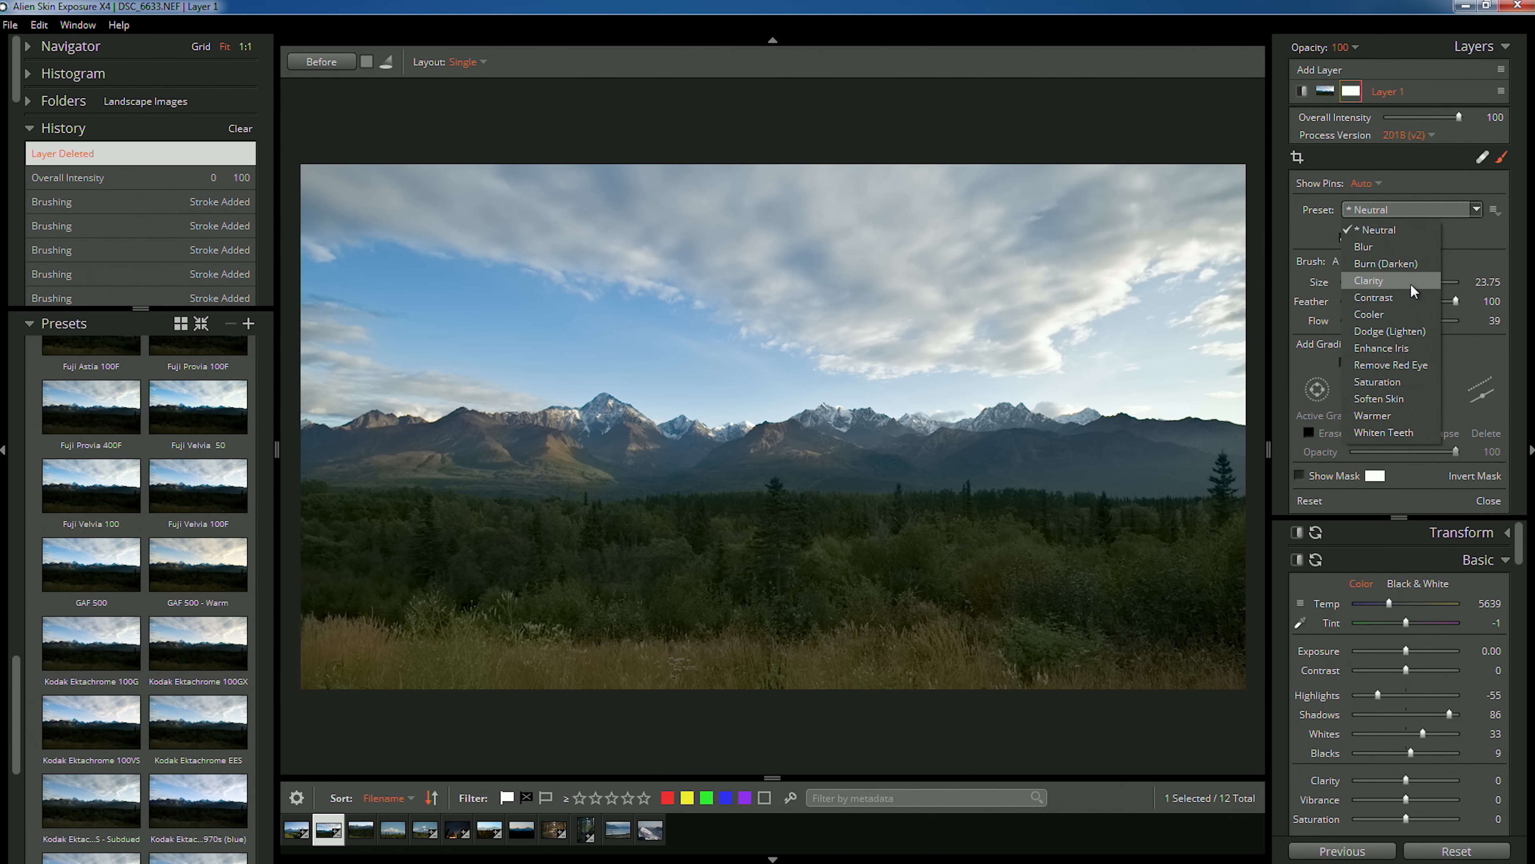
left_click(1398, 333)
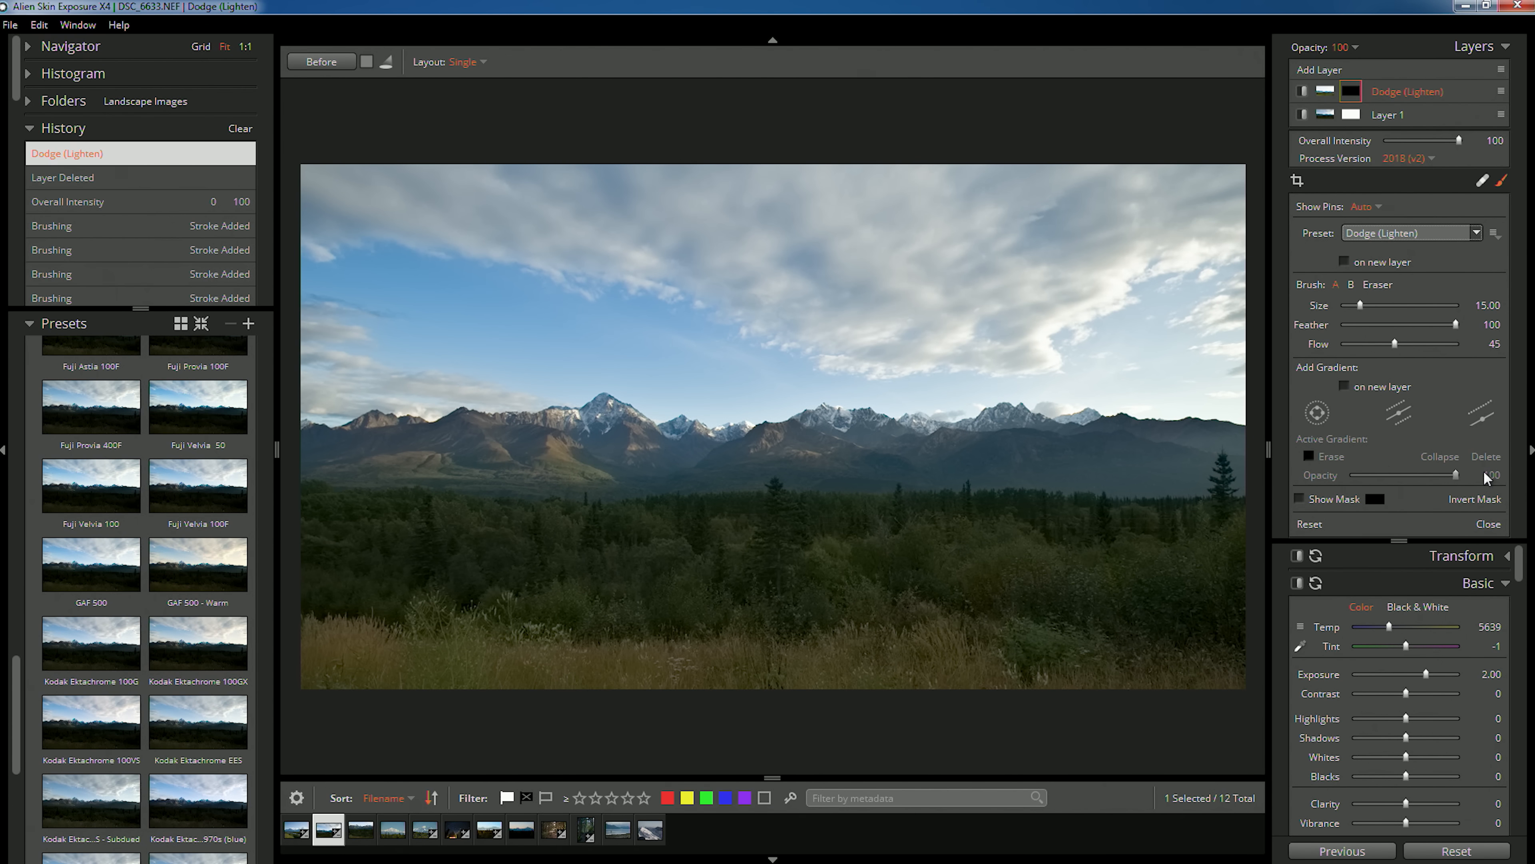
Step: Temporarily invert the Dodge (Lighten) layer's mask to preview it everywhere, set its Exposure to 1.09, and invert the mask back
left_click(1475, 500)
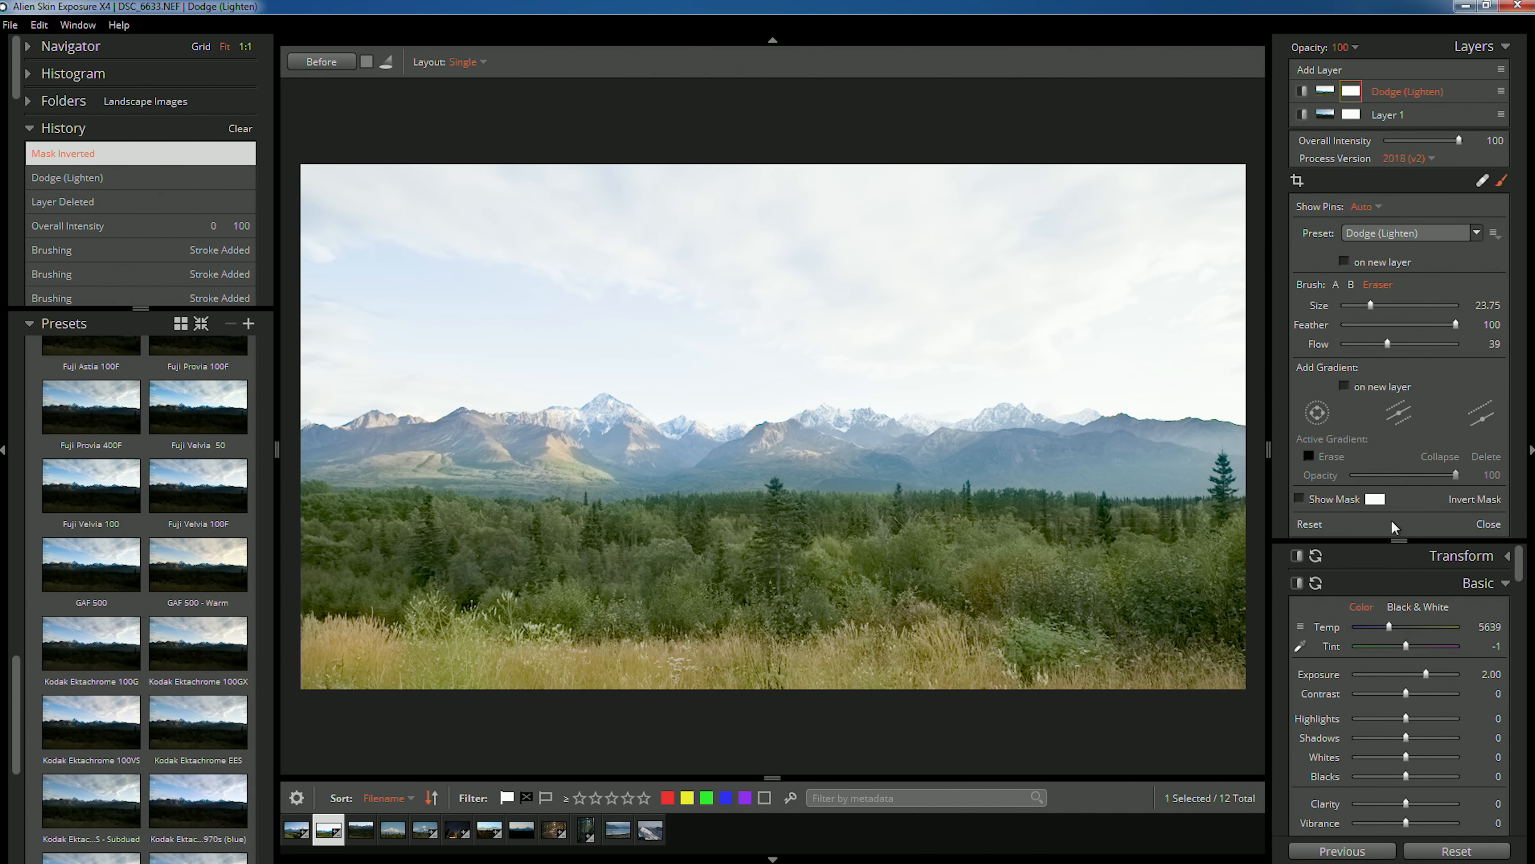
left_click(1420, 675)
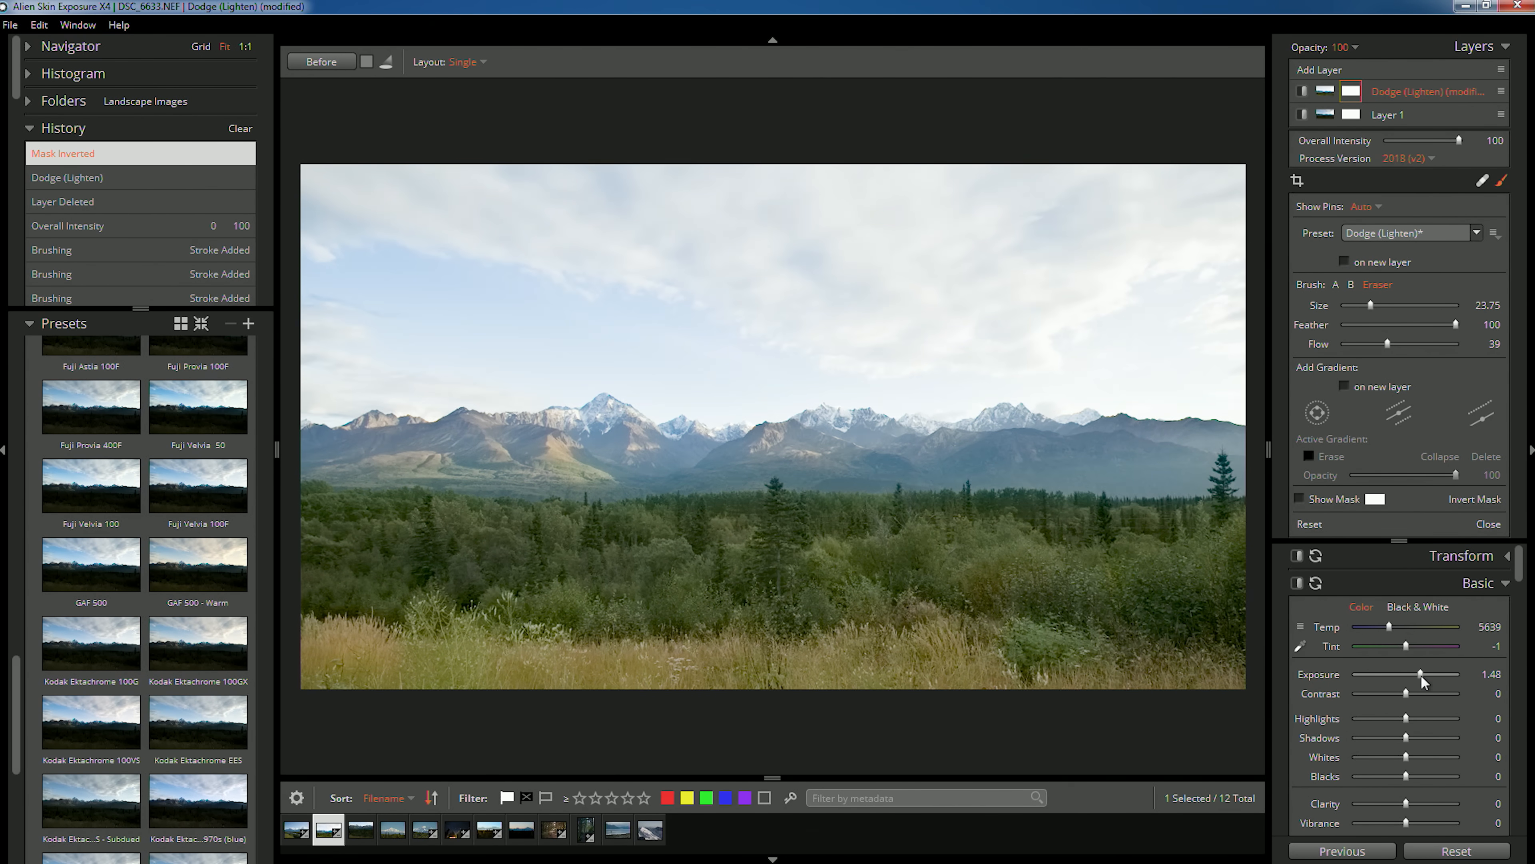
left_click_drag(1420, 674, 1418, 675)
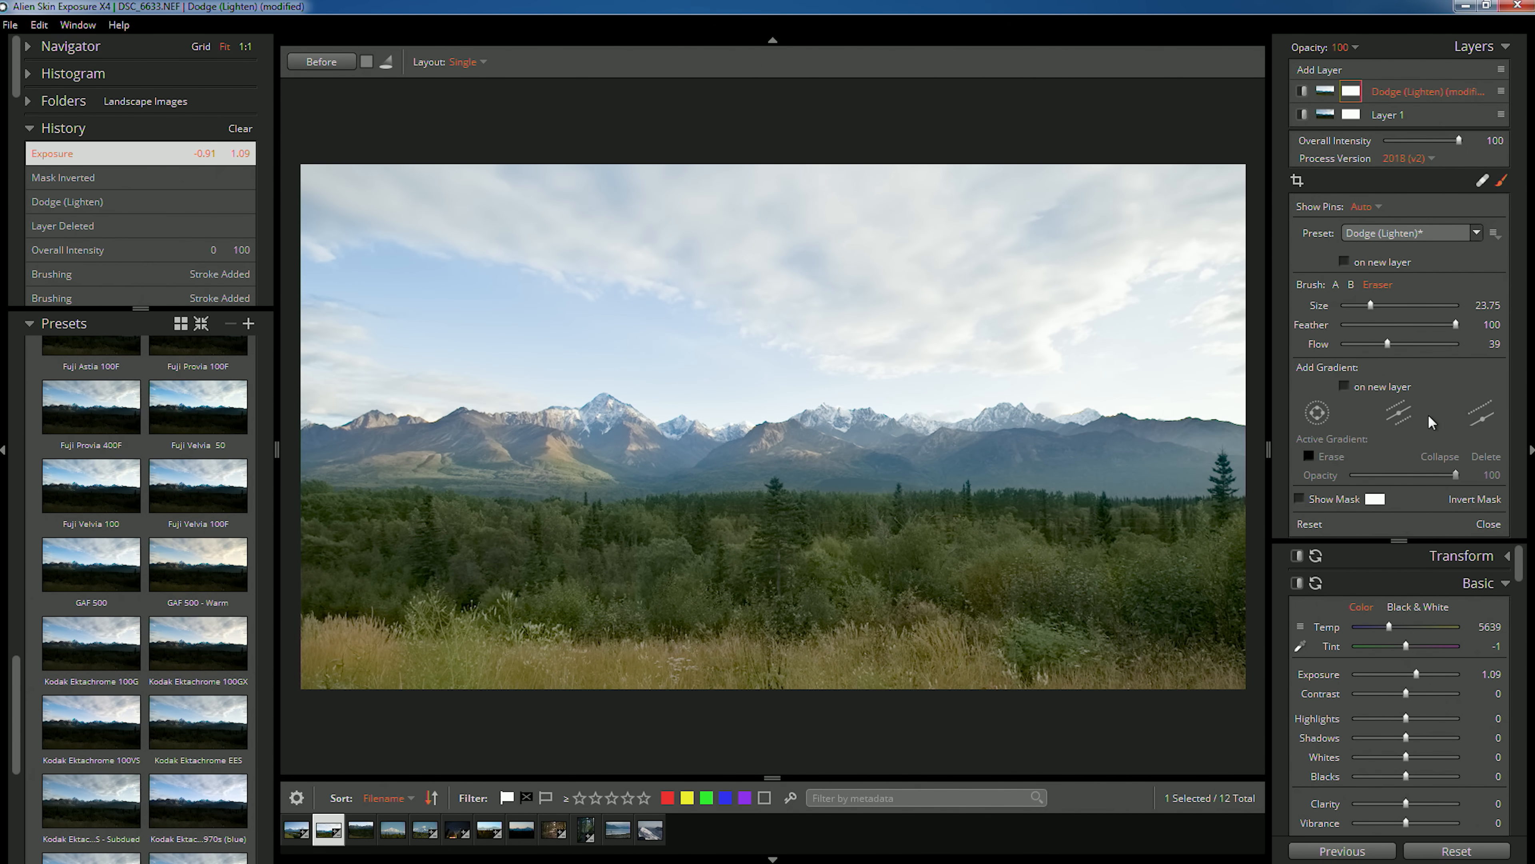
left_click(1478, 499)
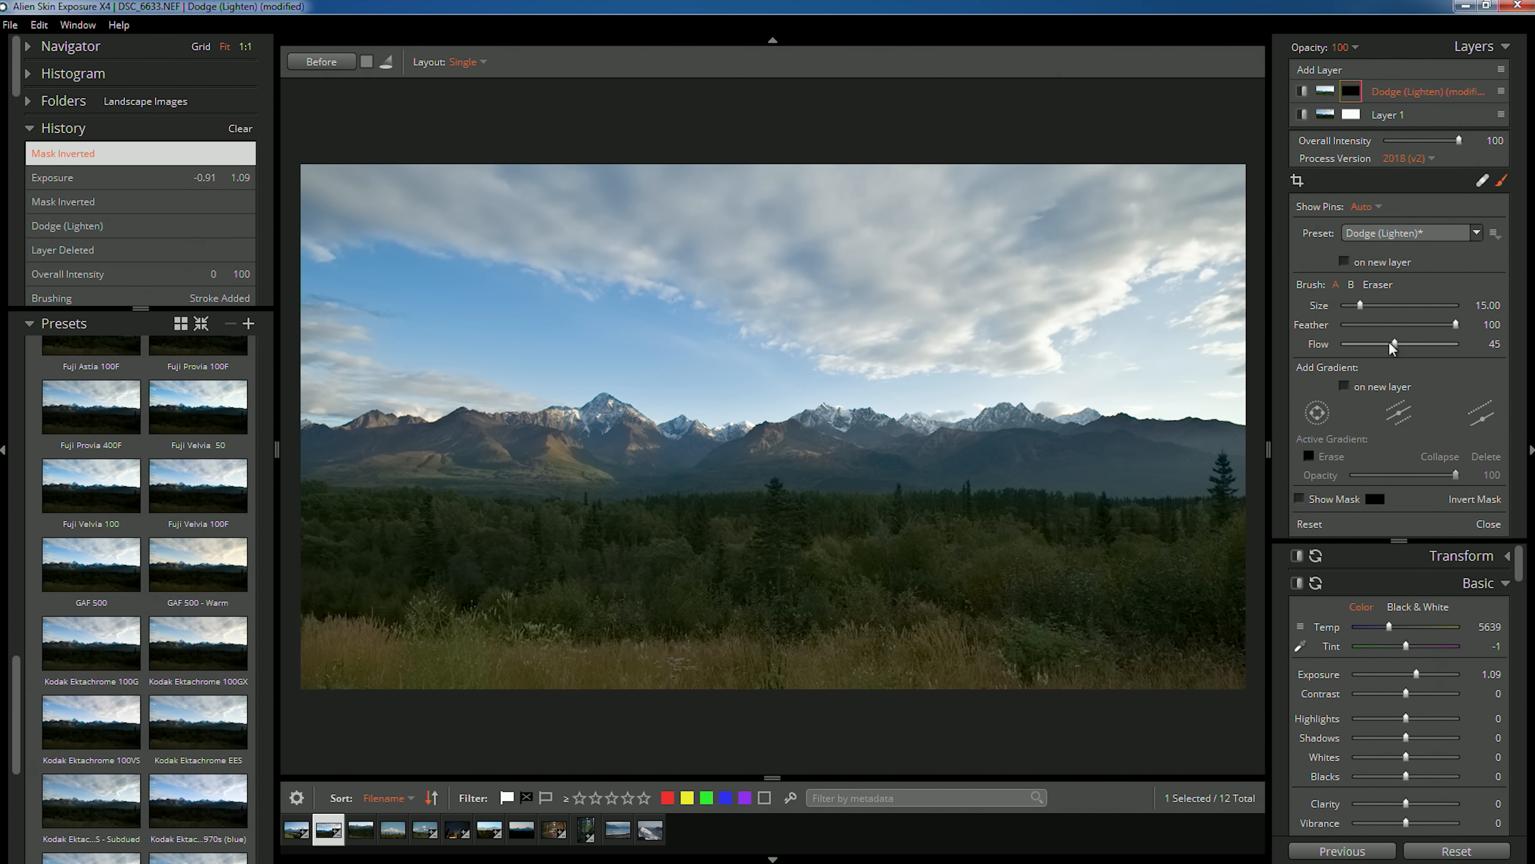
Step: Lower the brush flow to 23, enable brushing on a new layer, and paint the dodge effect across the dark trees and foreground grass
left_click_drag(1392, 343, 1380, 344)
left_click(1344, 261)
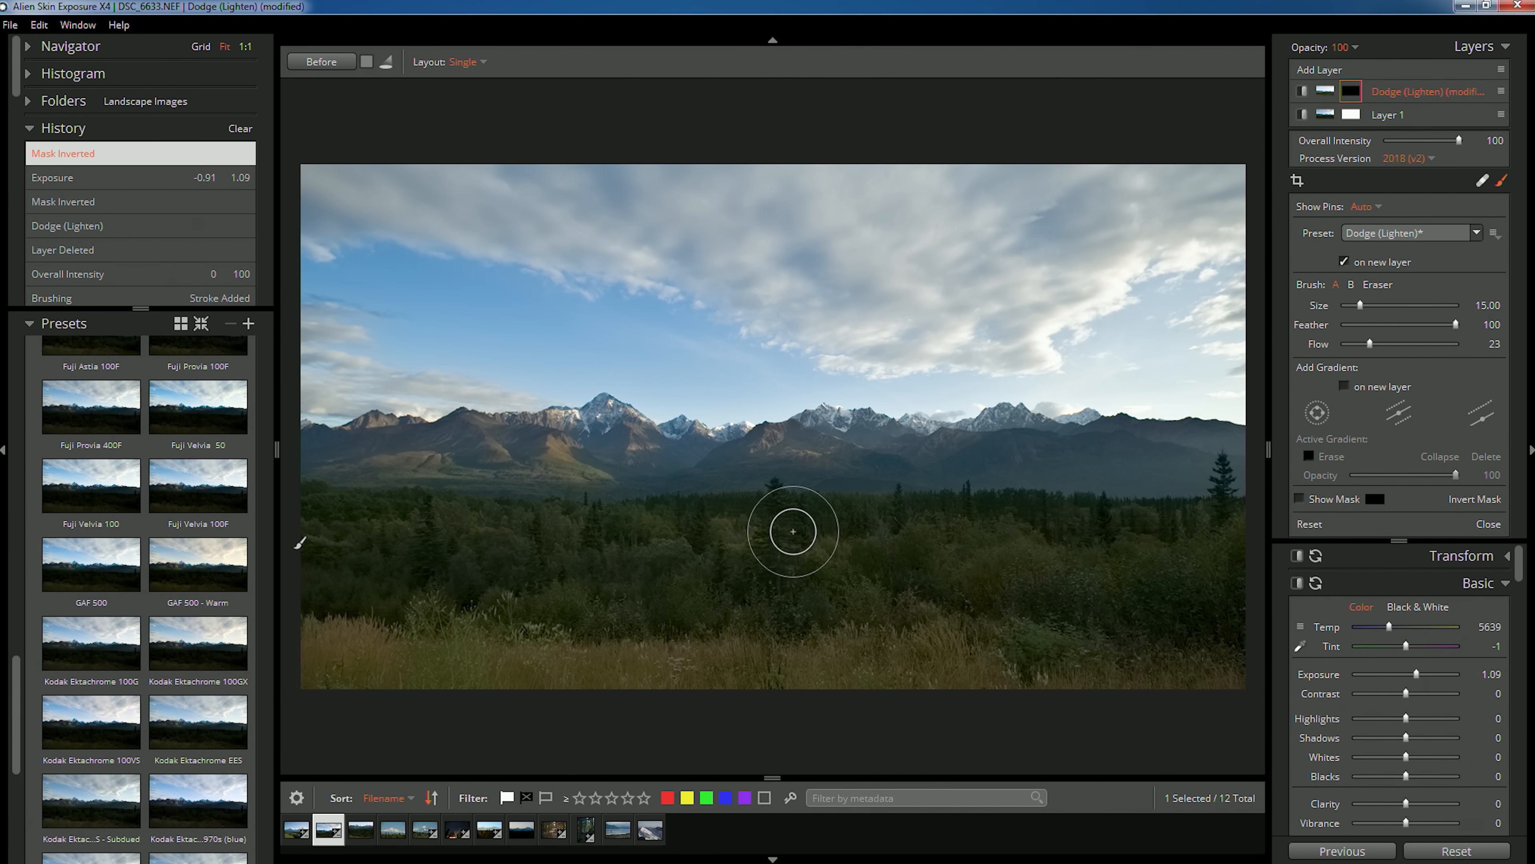
left_click_drag(1228, 530, 1225, 528)
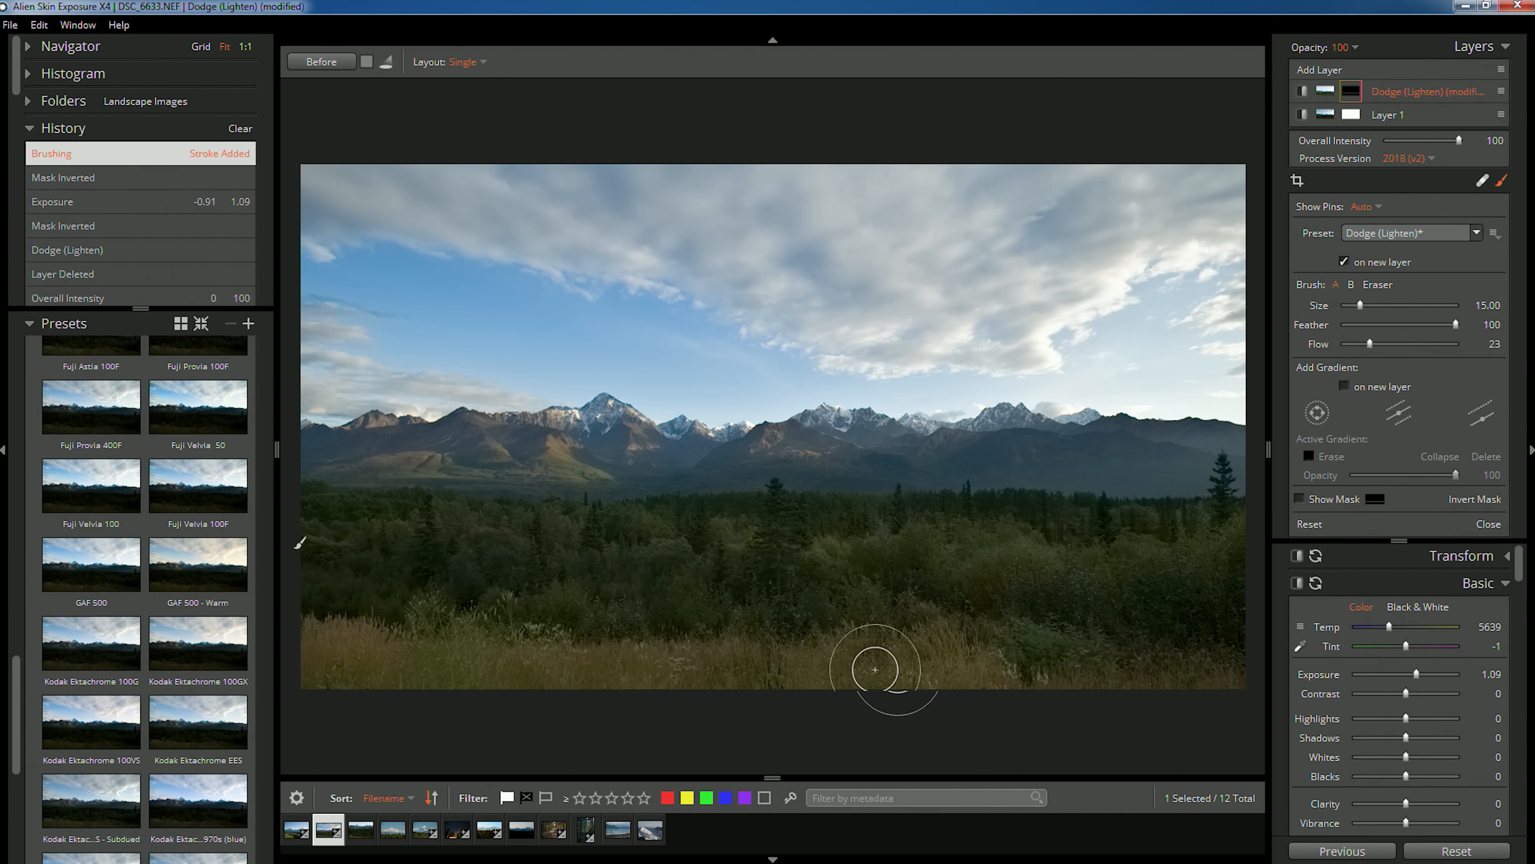
left_click_drag(312, 645, 1201, 676)
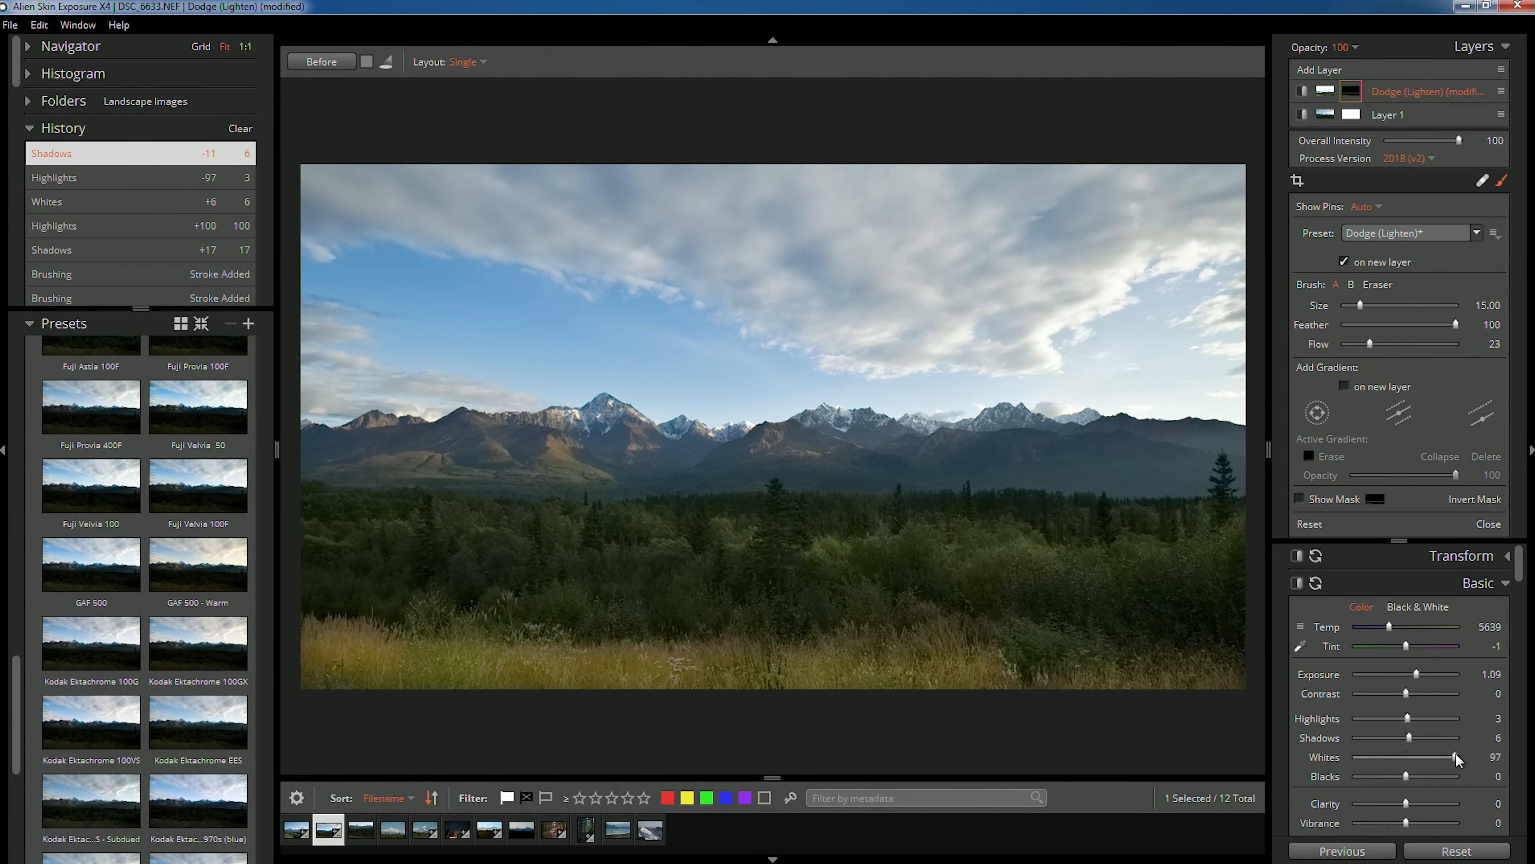
Step: Set the Dodge (Lighten) layer's Whites to 75 and color temperature to 6984
left_click_drag(1448, 752, 1444, 750)
left_click_drag(1391, 627, 1401, 625)
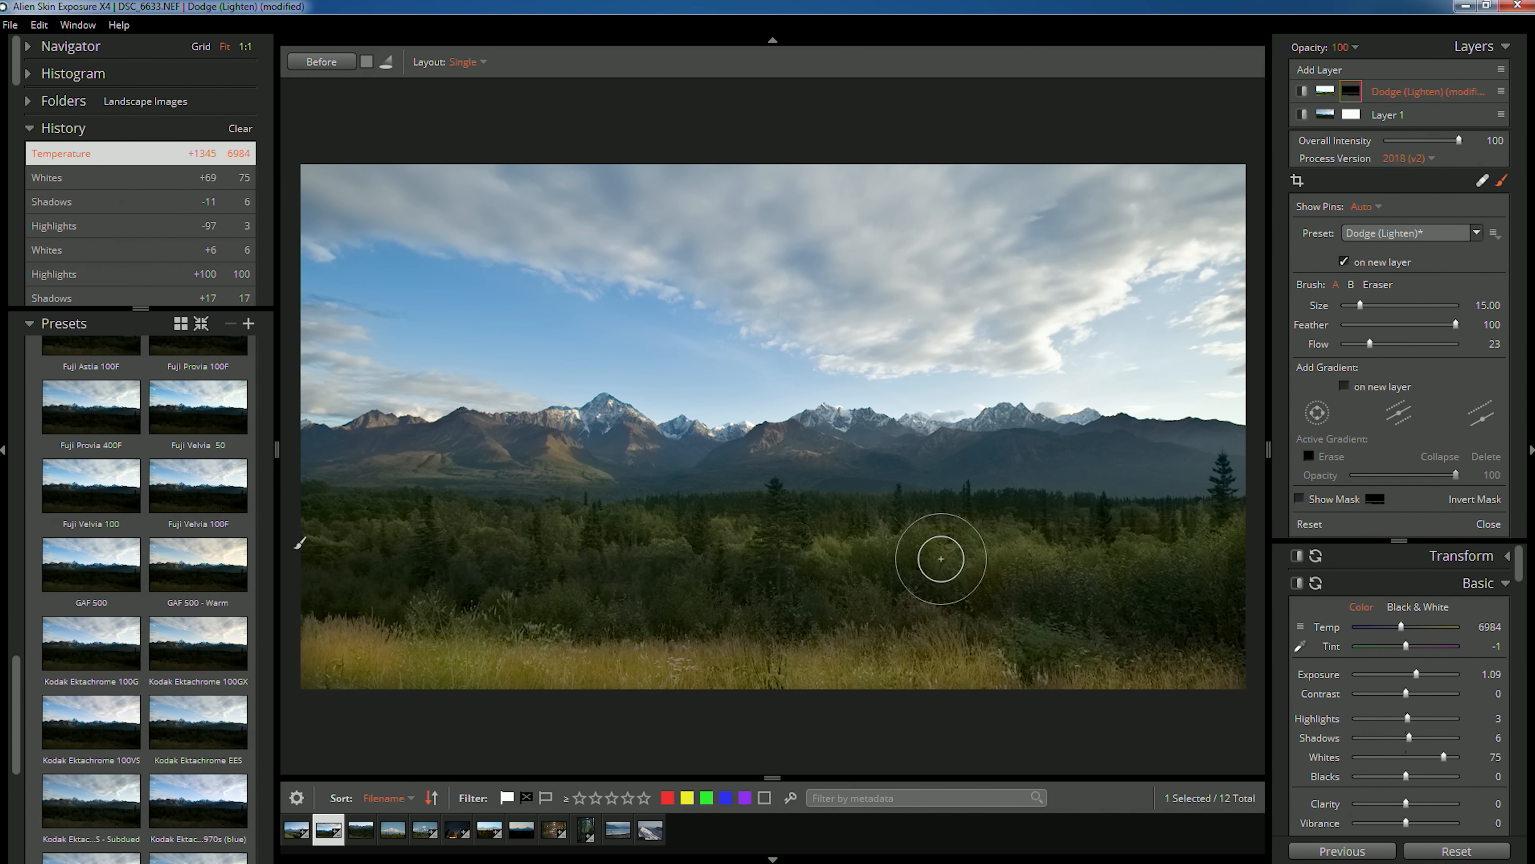
Step: Paint more dodge strokes over the midground shrubs and trees, and adjust the layer's overall intensity
mouse_move(1081, 576)
left_mouse_down()
mouse_move(1233, 588)
mouse_move(1229, 605)
mouse_move(1147, 606)
mouse_move(729, 559)
mouse_move(543, 574)
mouse_move(495, 556)
mouse_move(335, 560)
mouse_move(323, 539)
mouse_move(335, 510)
mouse_move(673, 518)
left_mouse_up()
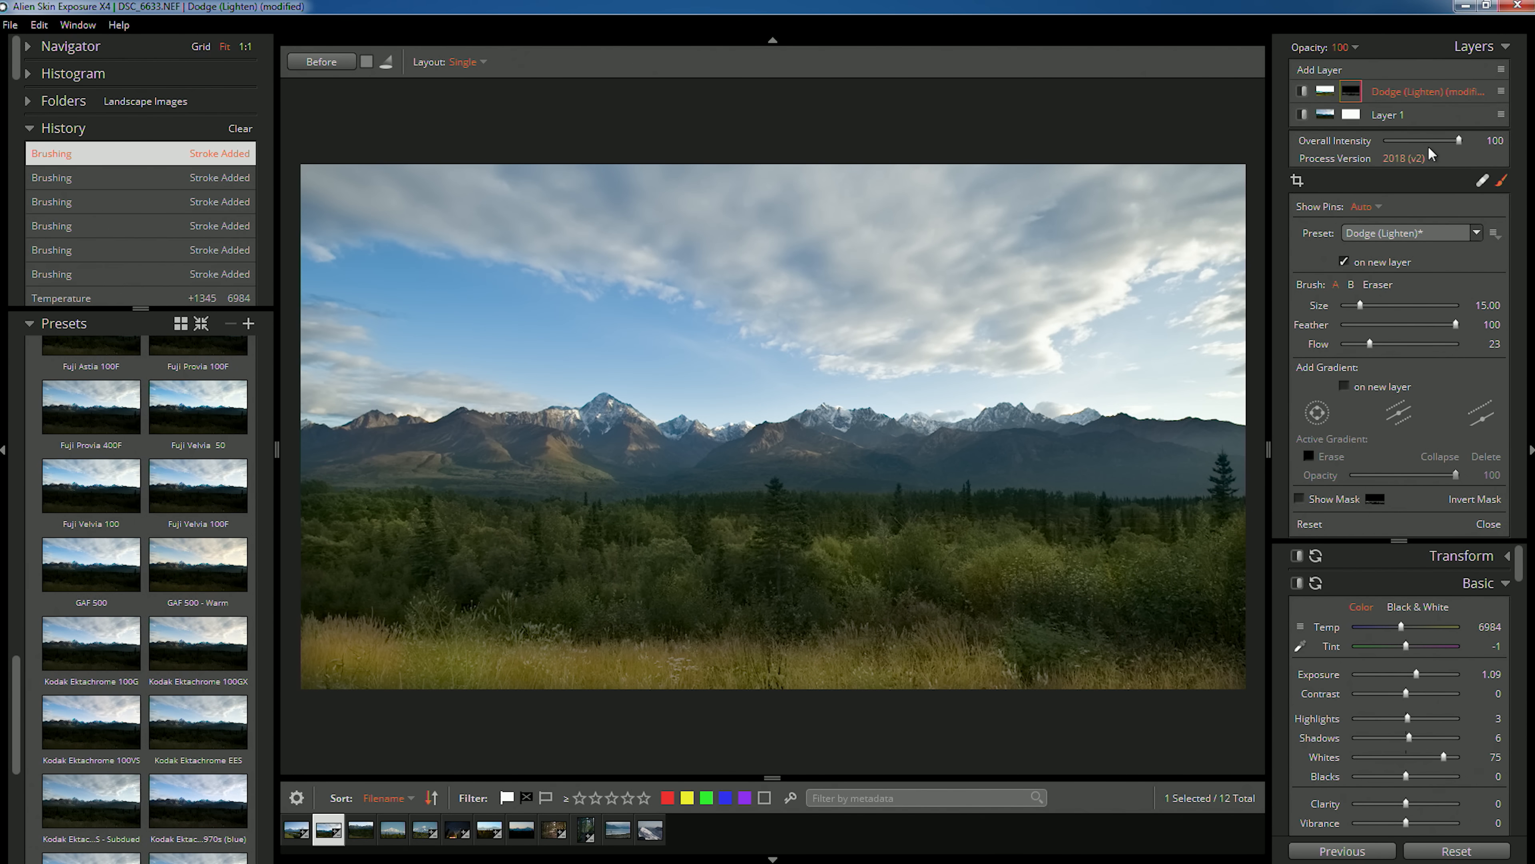
left_click_drag(1437, 137, 1428, 140)
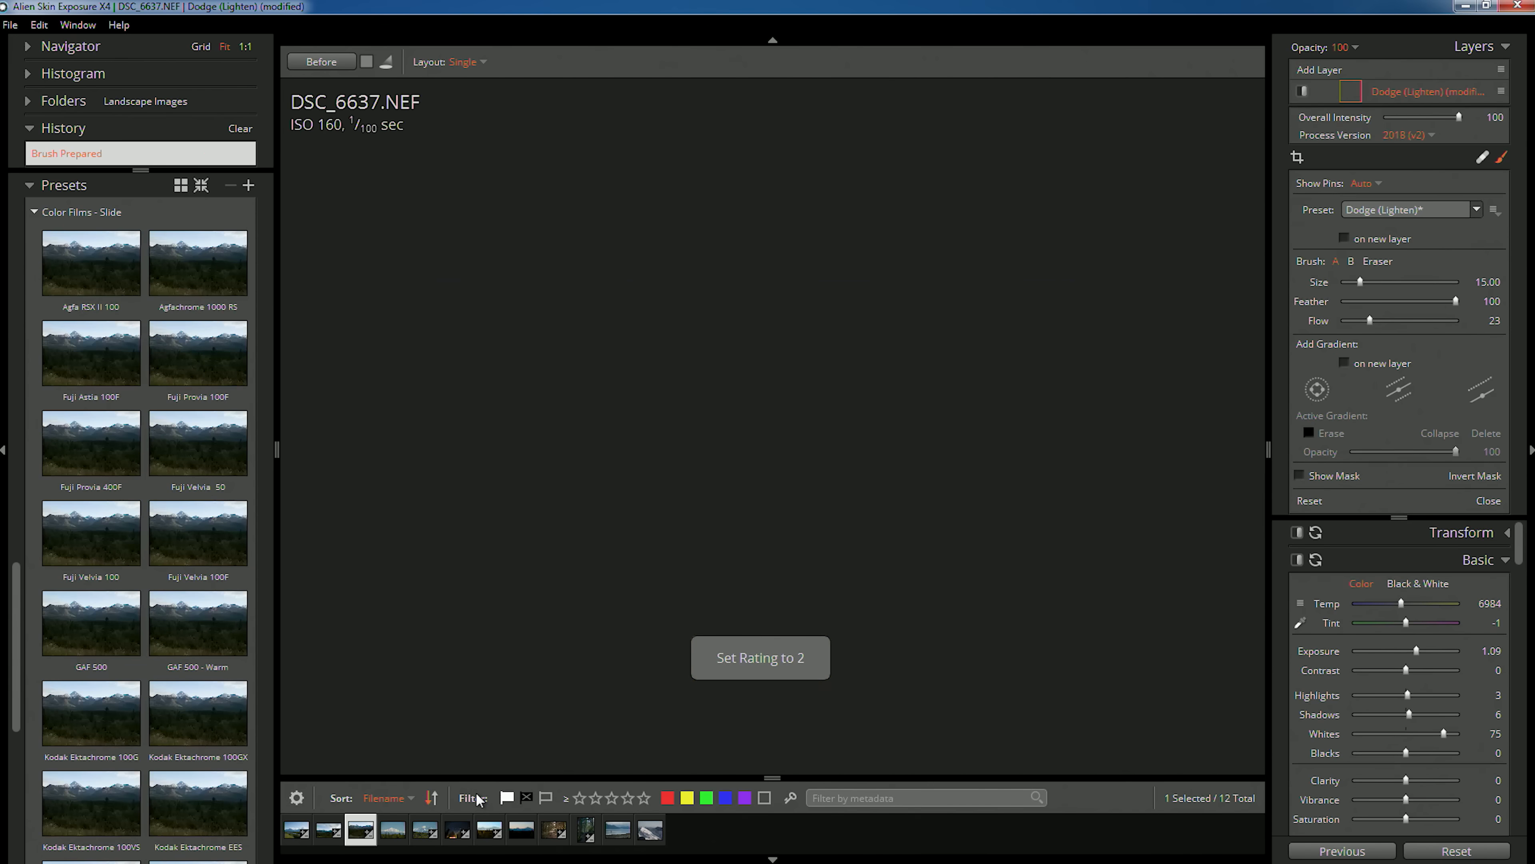
Step: Rate the DSC_7236.NEF photo 5 stars and advance to the following photo
key("Right")
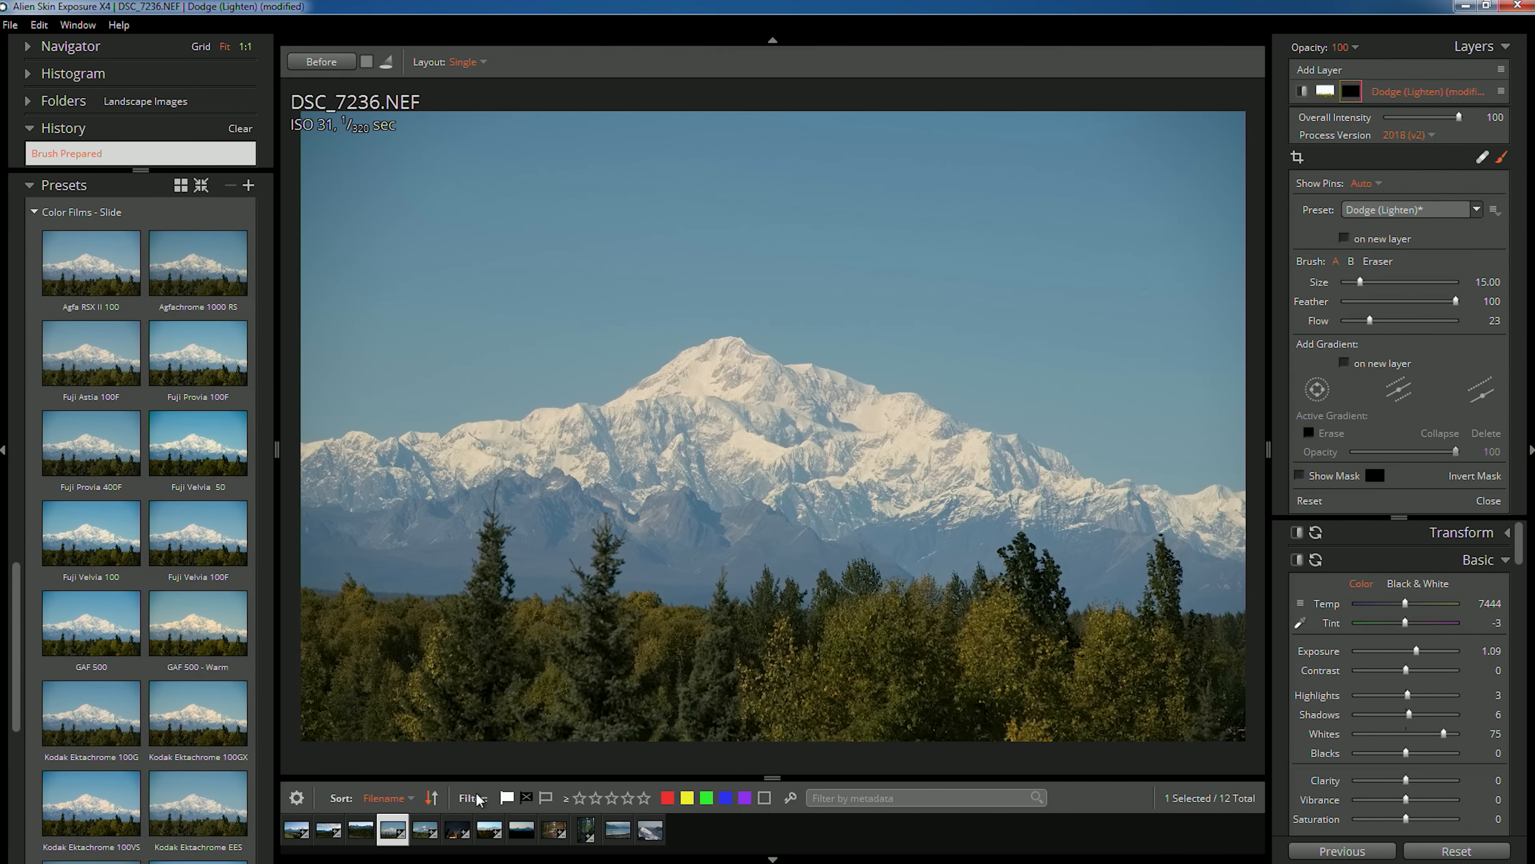
key("5")
key("Right")
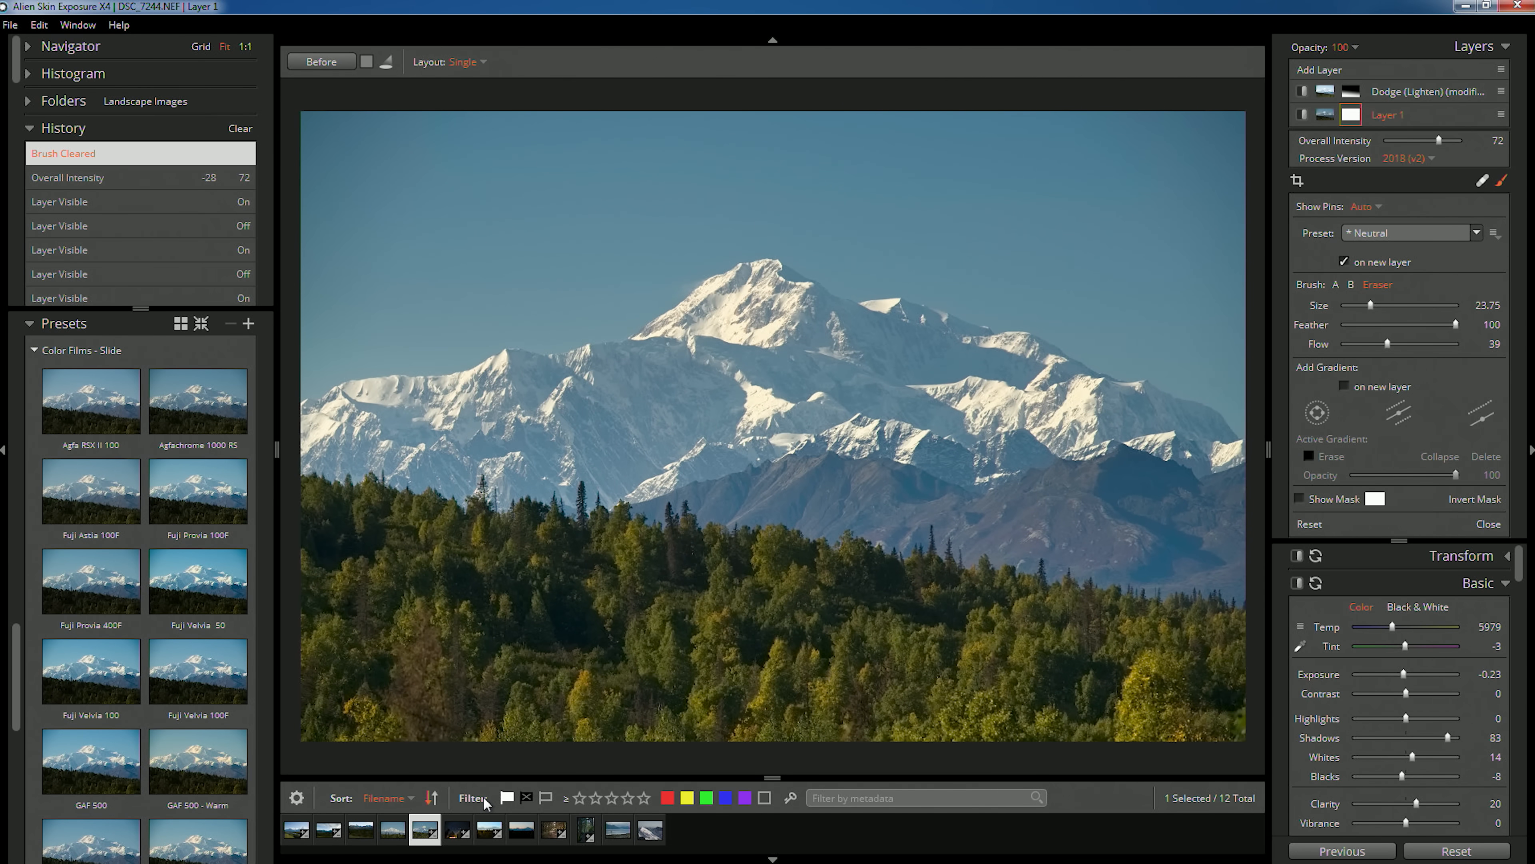
Step: Filter the photos to three stars or higher and open DSC_7236.NEF from the filtered set
left_click(612, 798)
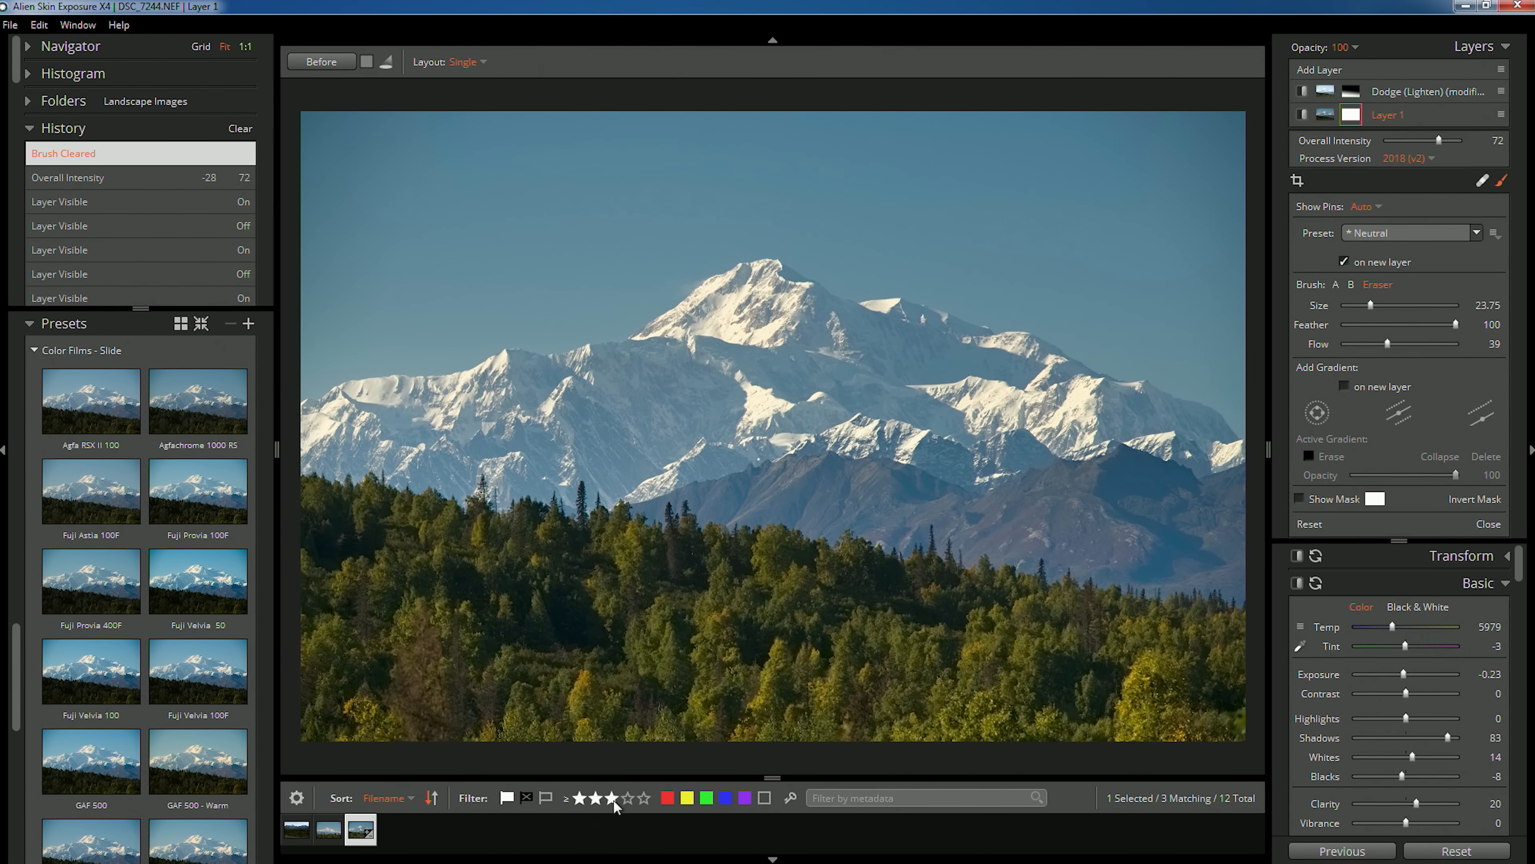
left_click(330, 829)
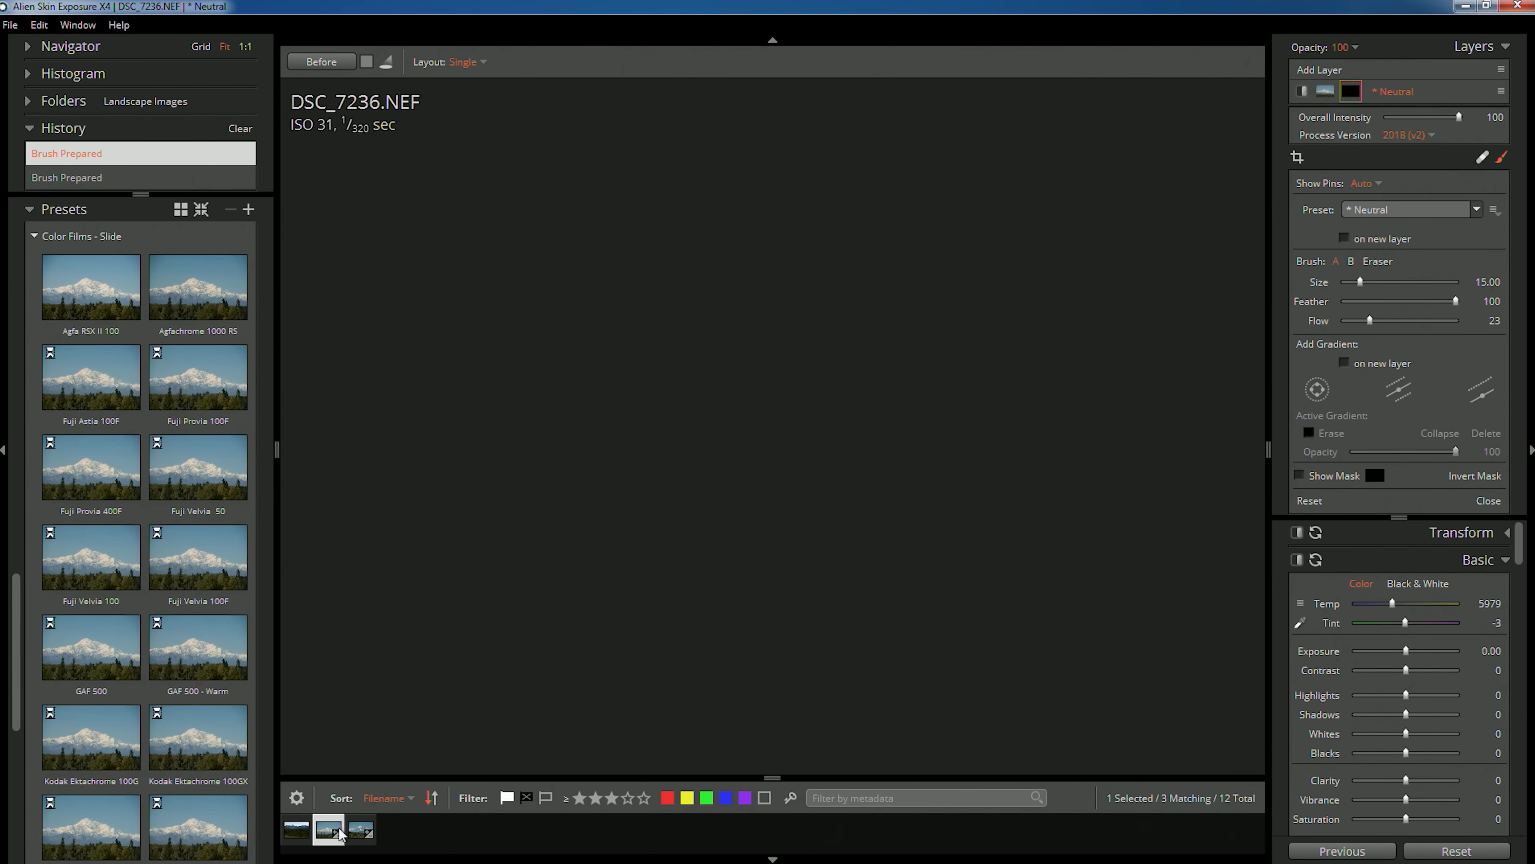